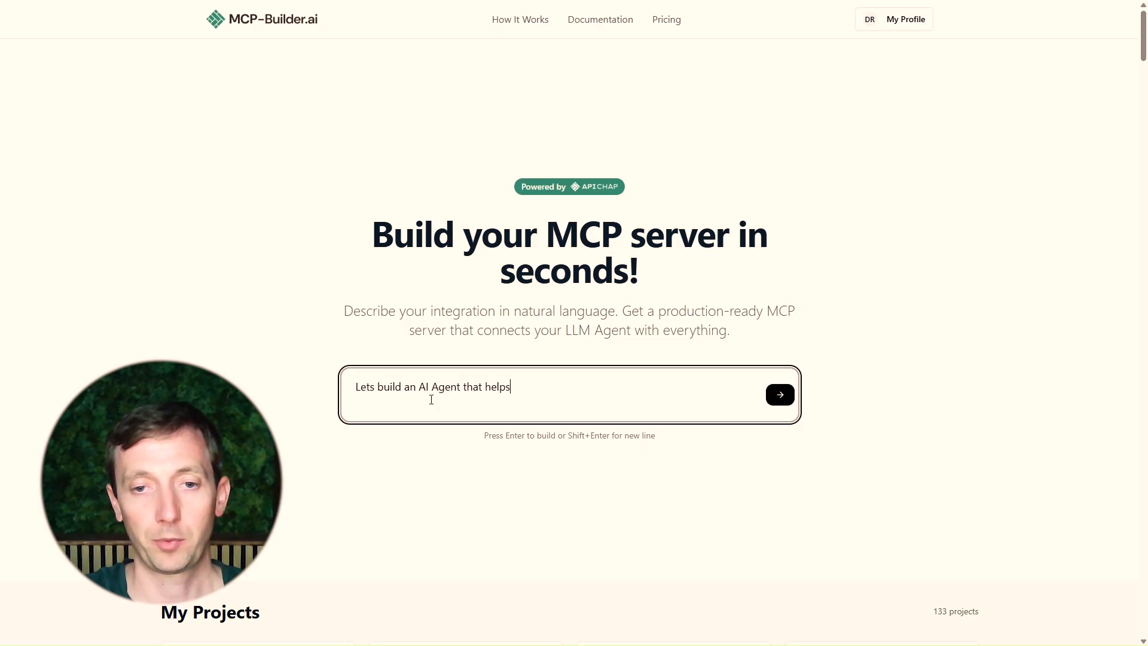
Continue the build prompt: an AI Agent helping users find the perfect event by checking the weather and the date, needing two endpoints
{"action": "type", "text": "our users findi"}
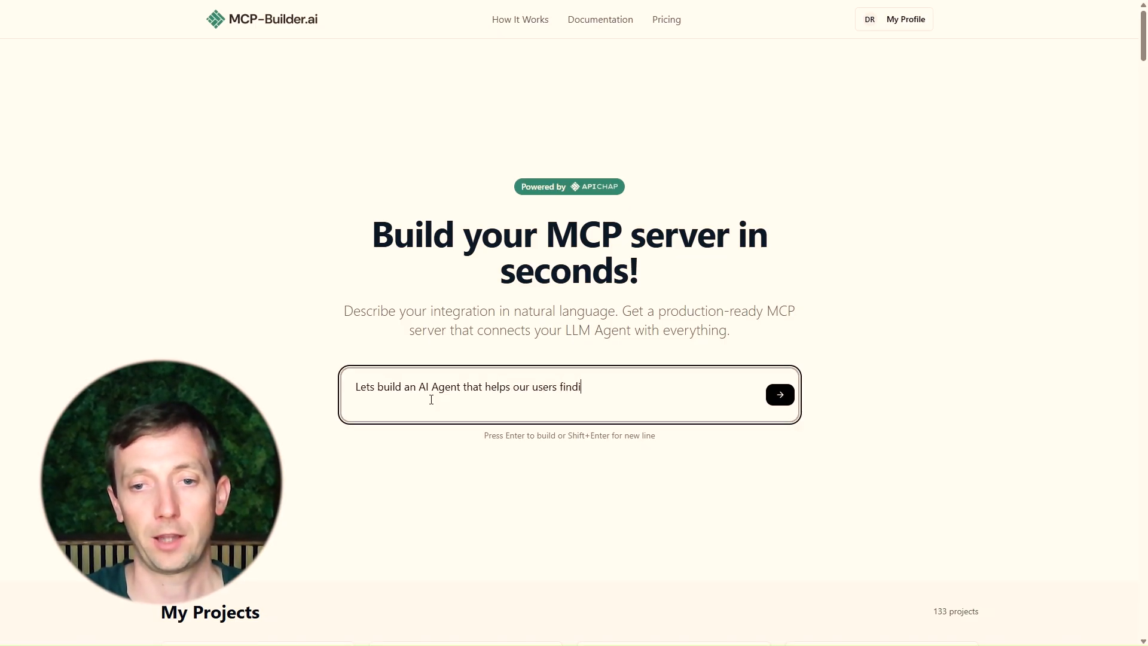
{"action": "type", "text": "ng the perfect e"}
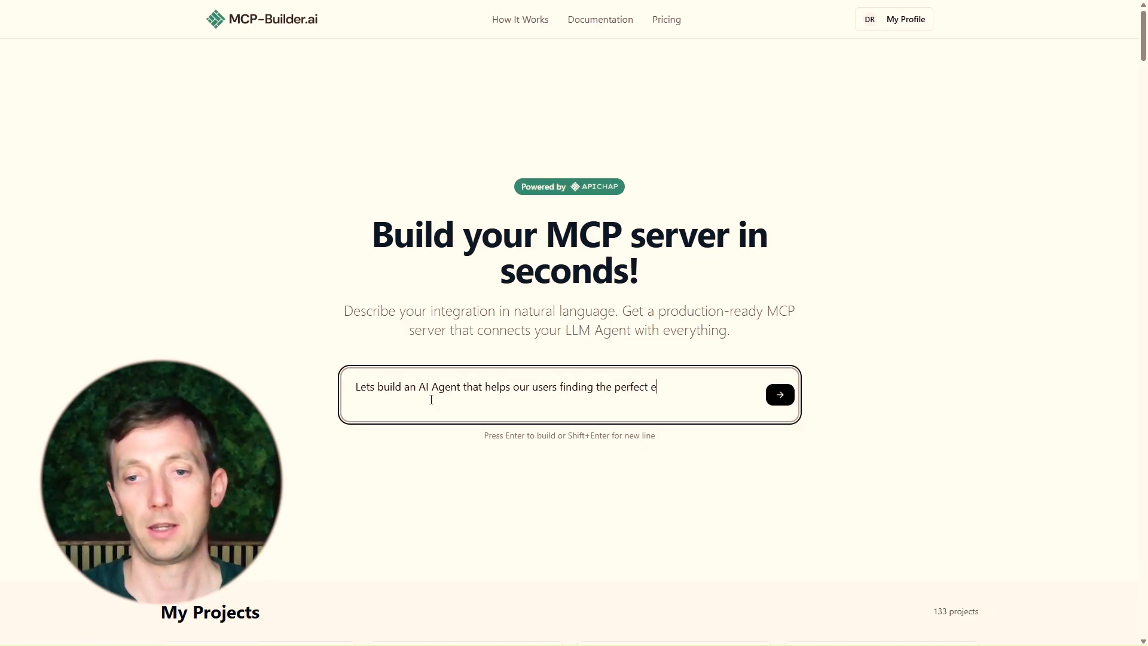
{"action": "type", "text": "vent by checking "}
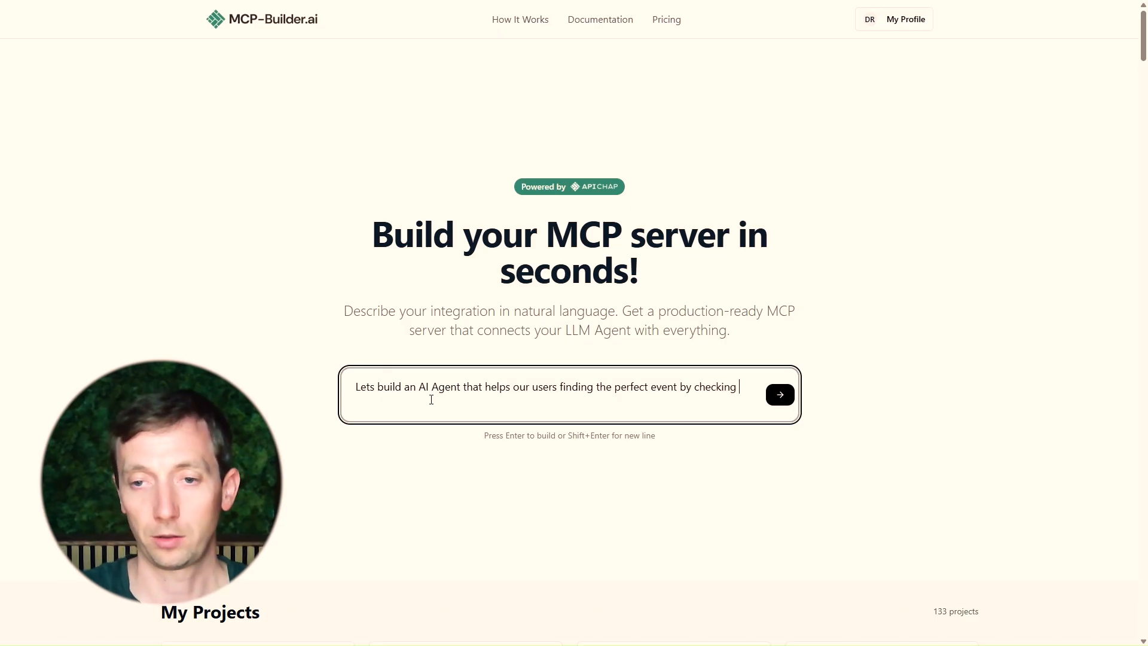
{"action": "type", "text": "the weather and the "}
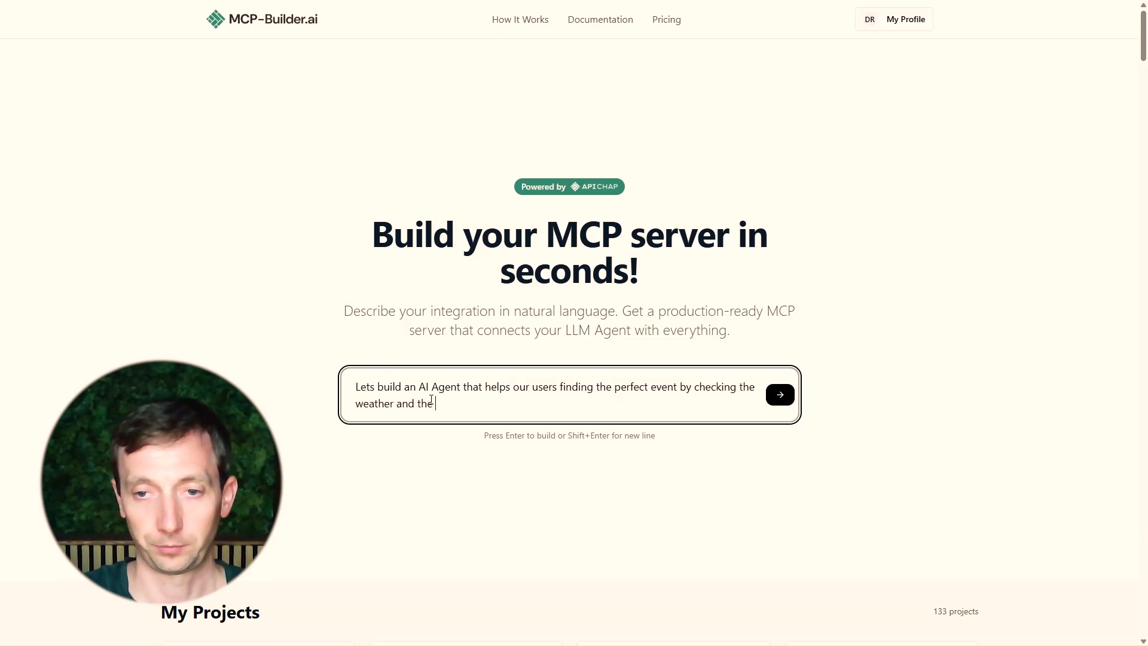
{"action": "type", "text": "date."}
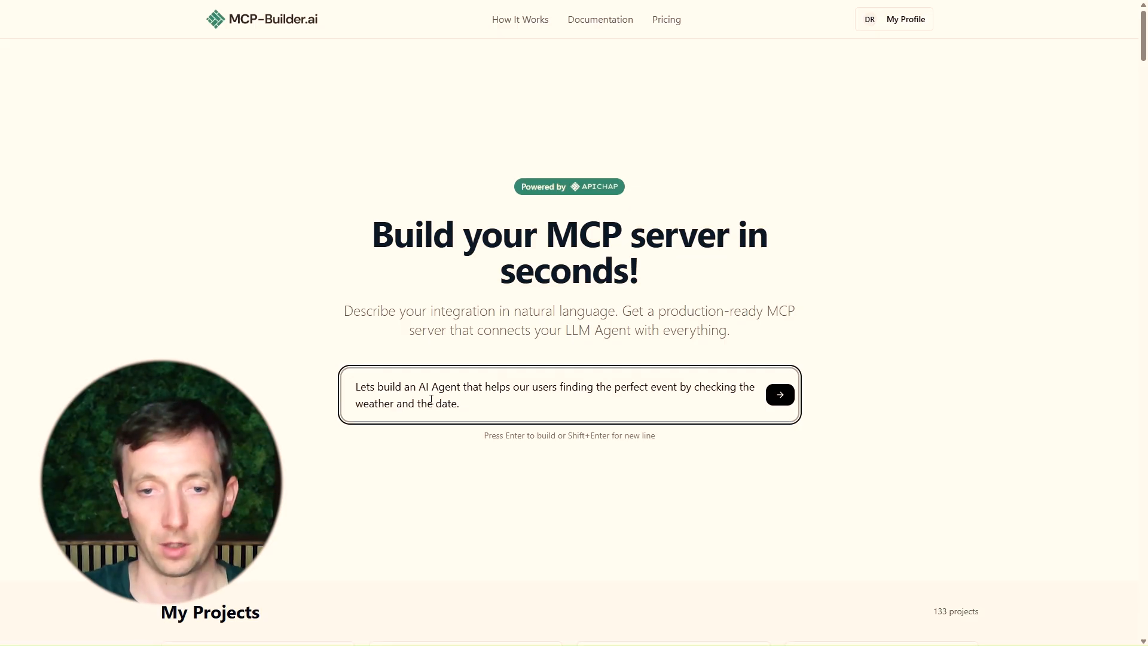
{"action": "type", "text": " For that we g"}
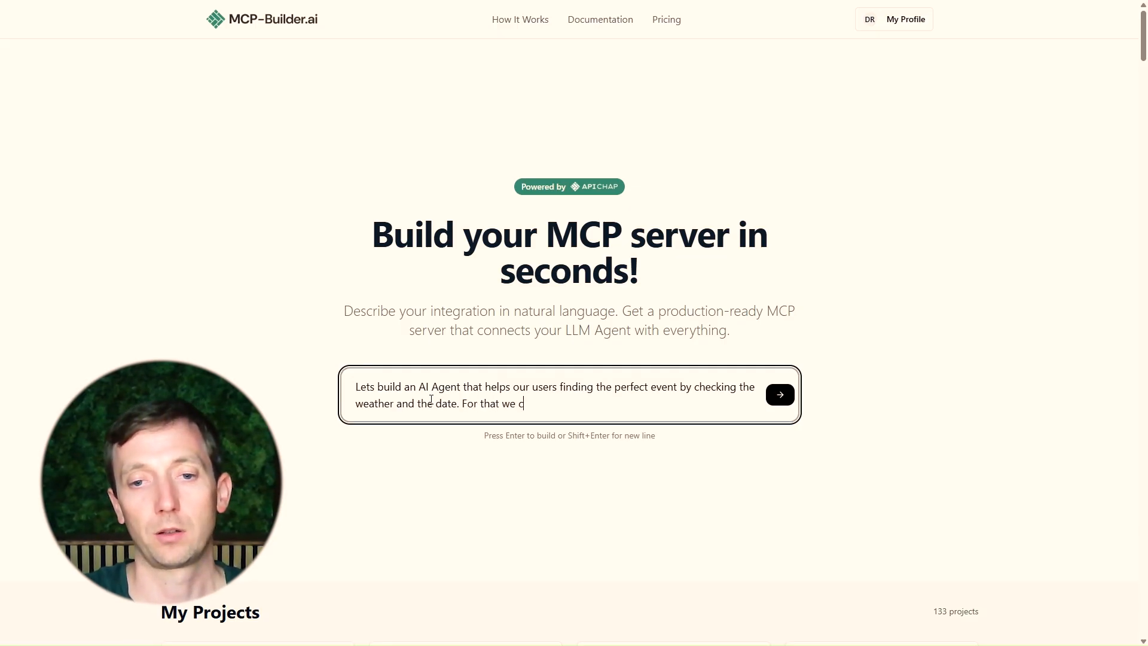
{"action": "type", "text": "onna need two "}
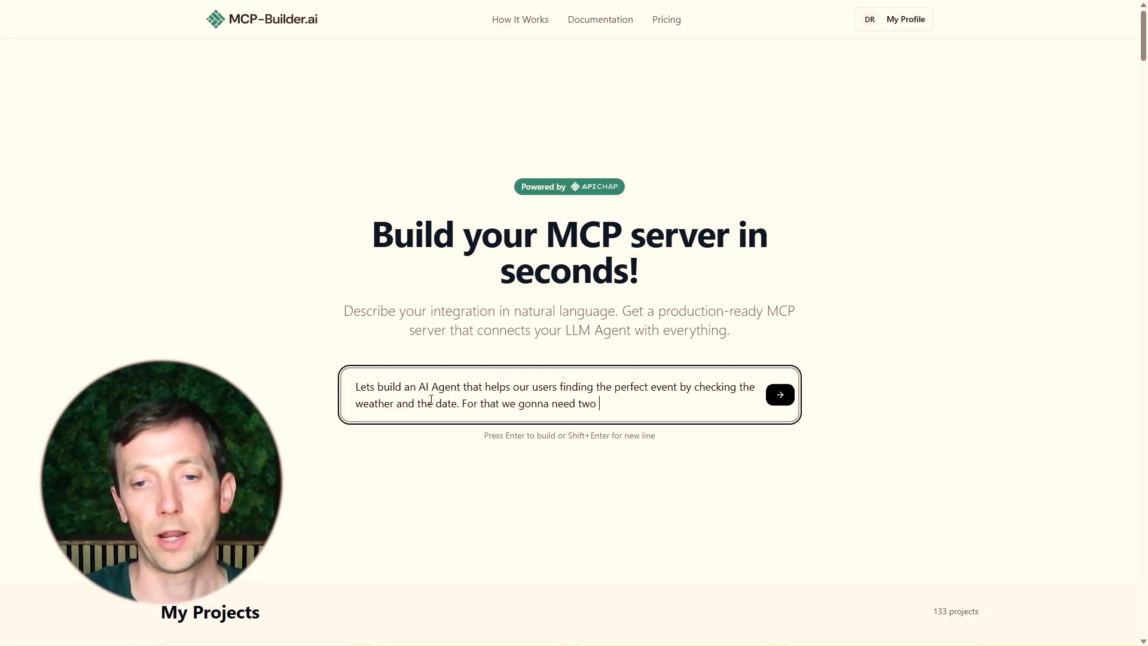
{"action": "type", "text": "endpoints:"}
{"action": "key", "text": "shift+Return"}
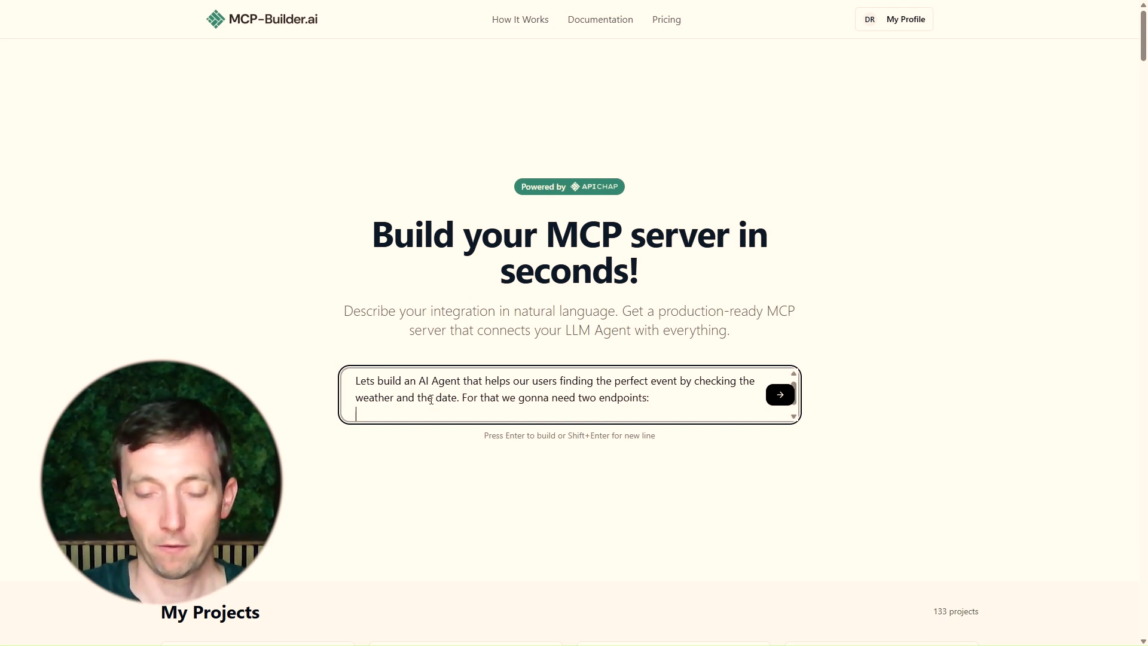
Add the first endpoint line: "1: Get Weather with input parameter date (unix timestamp in seconds)"
{"action": "type", "text": "1: Get We"}
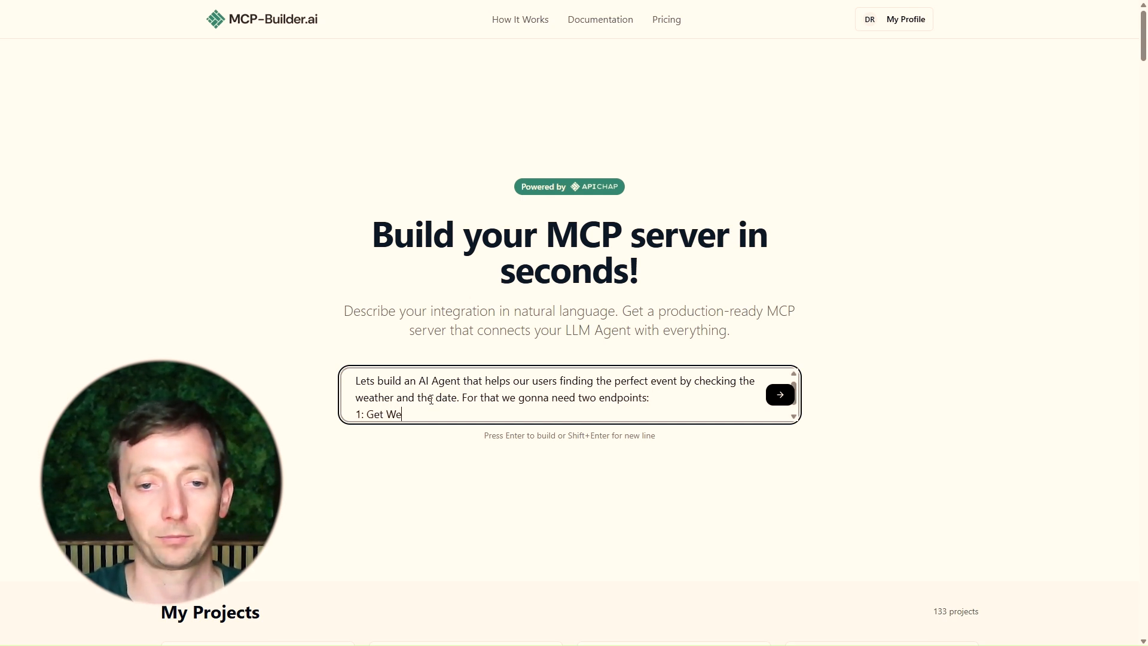
{"action": "type", "text": "ather with i"}
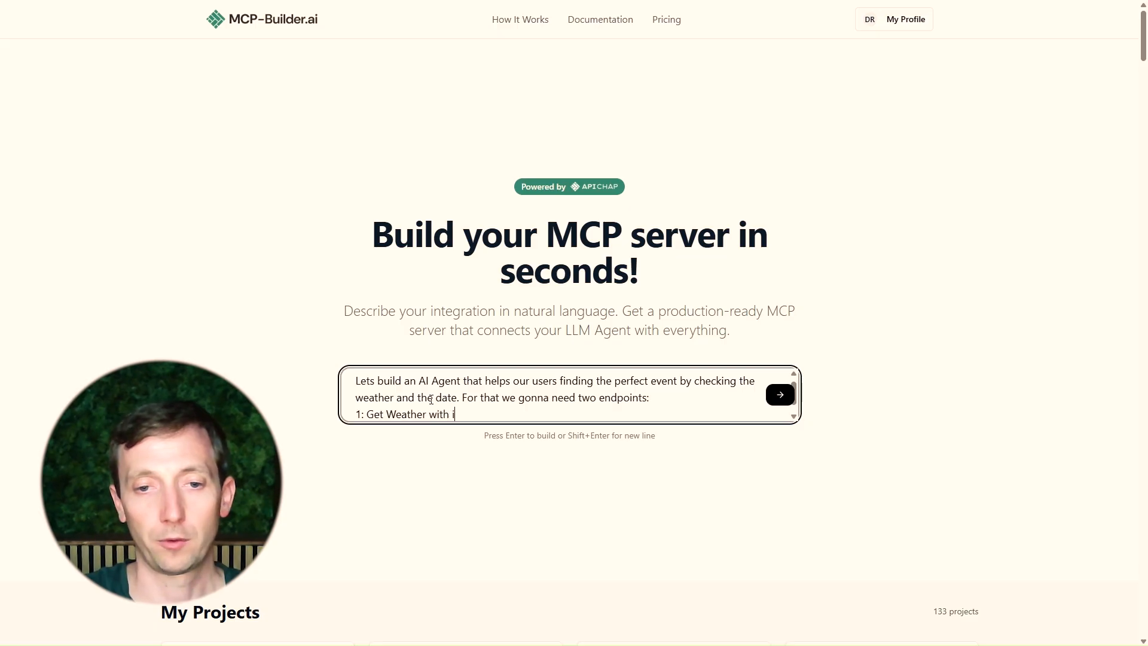
{"action": "type", "text": "nput paramete"}
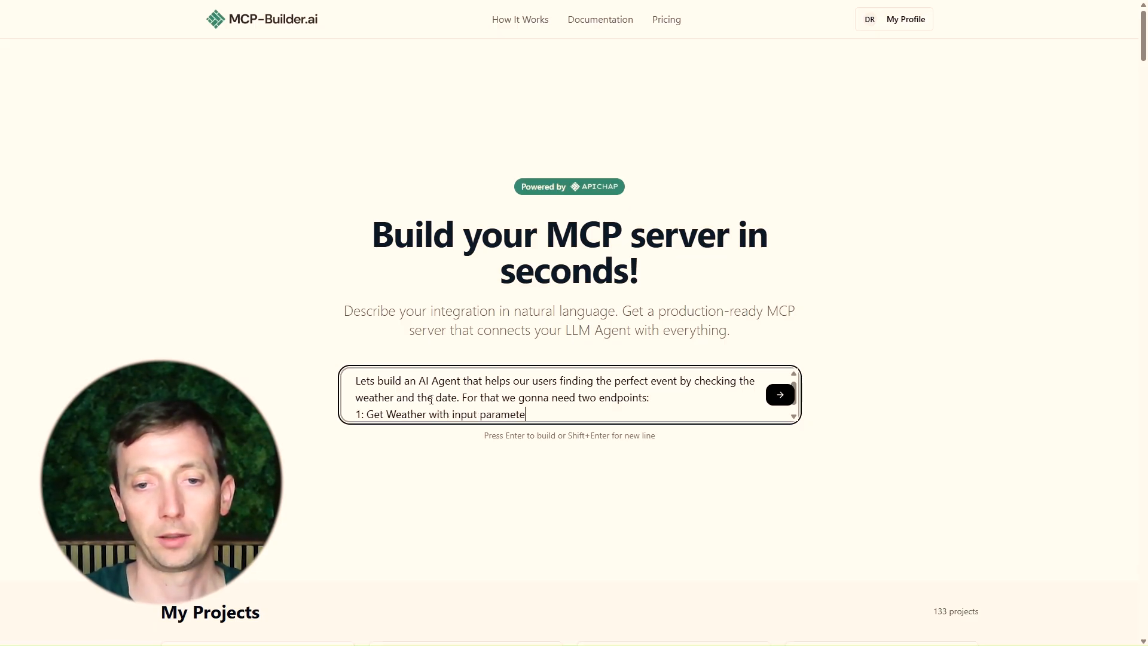
{"action": "type", "text": "r date ("}
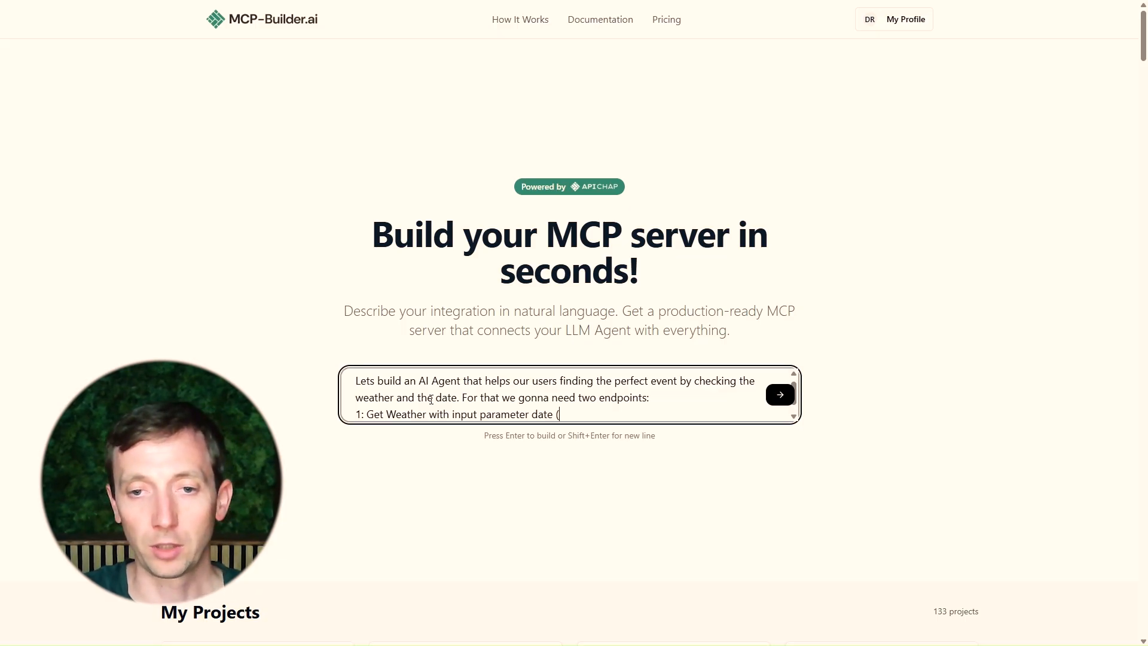
{"action": "type", "text": "unix time"}
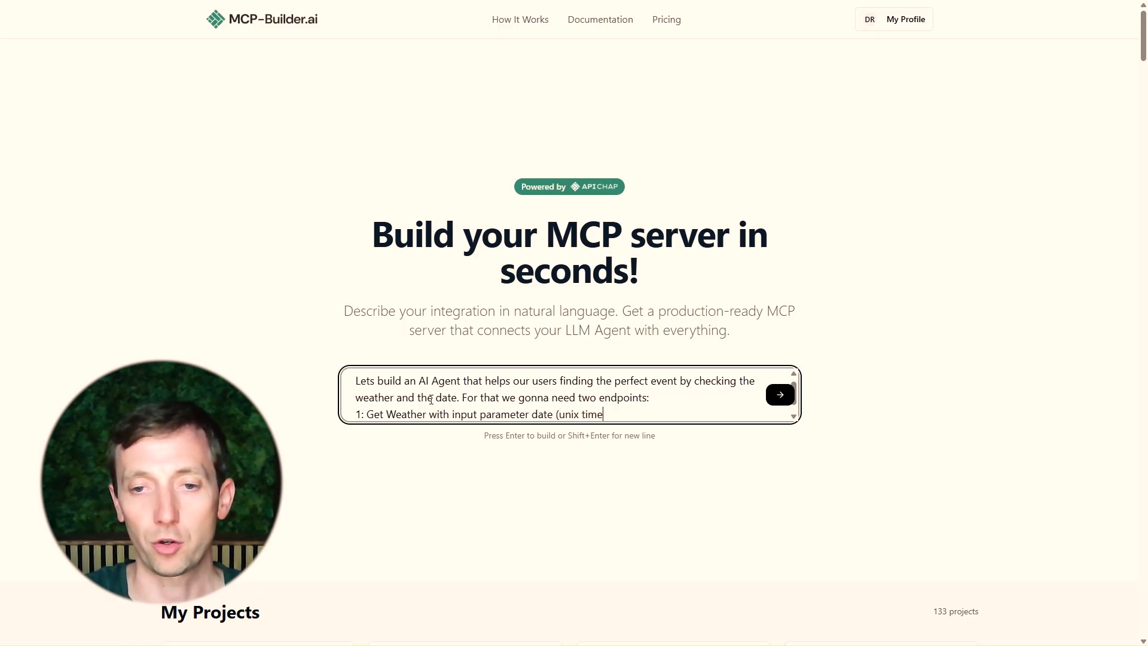
{"action": "type", "text": "stamp in "}
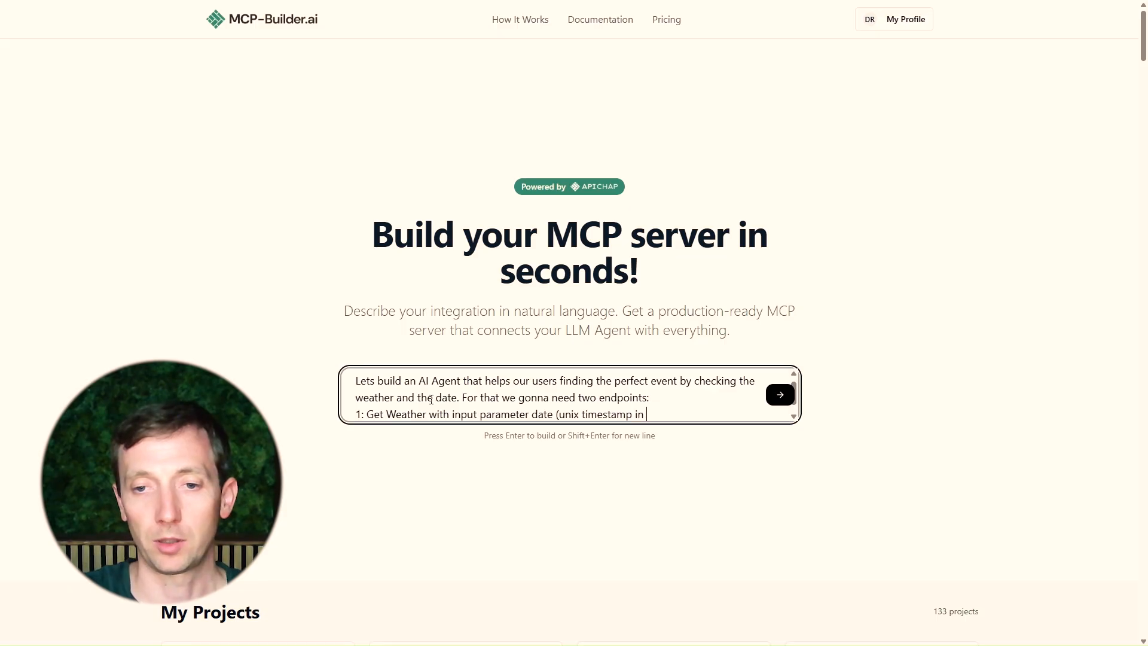
{"action": "type", "text": "seconds)"}
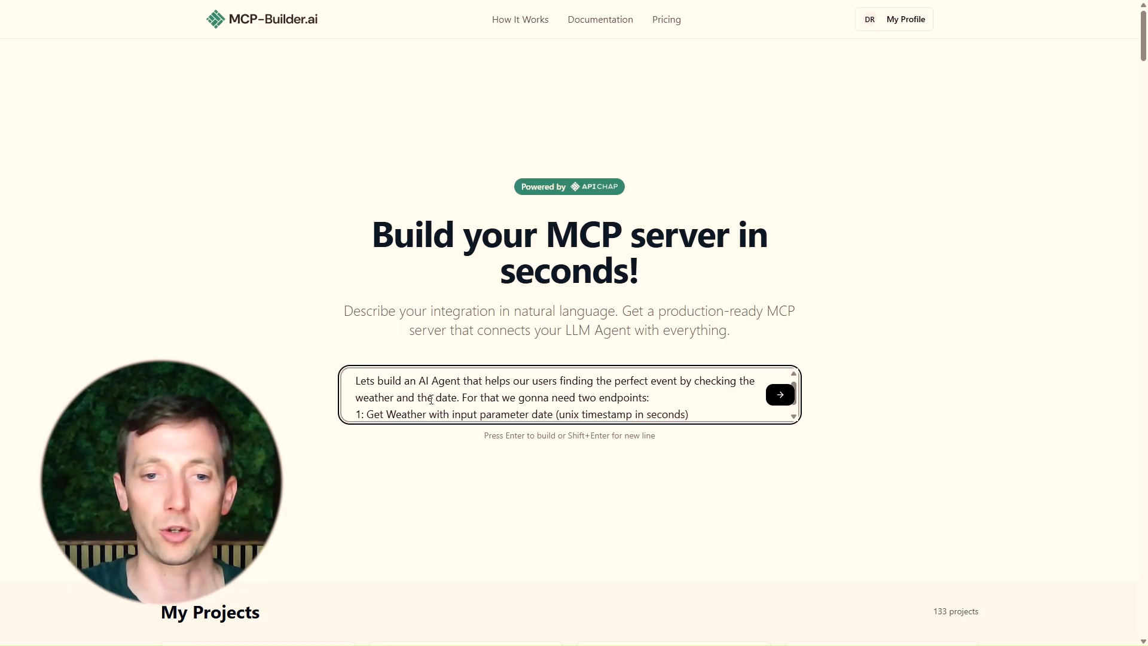
Add the second endpoint line: "2: Get Events filtered by mandatory start_date and end_date"
{"action": "key", "text": "shift+Return"}
{"action": "type", "text": "2)"}
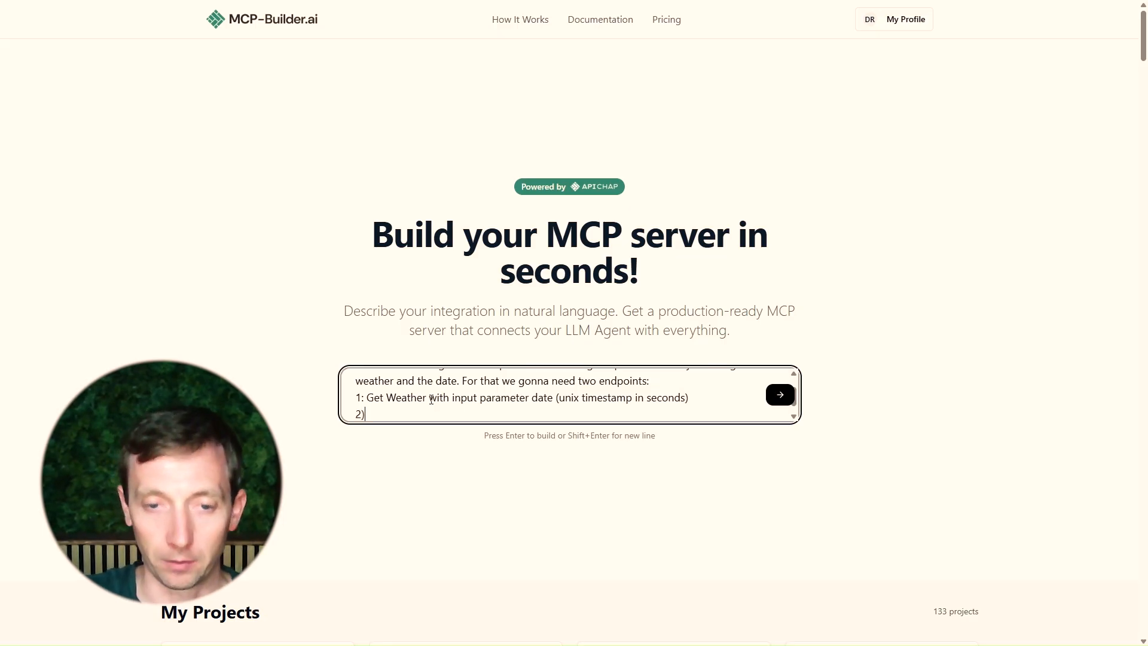
{"action": "key", "text": "BackSpace"}
{"action": "type", "text": ":"}
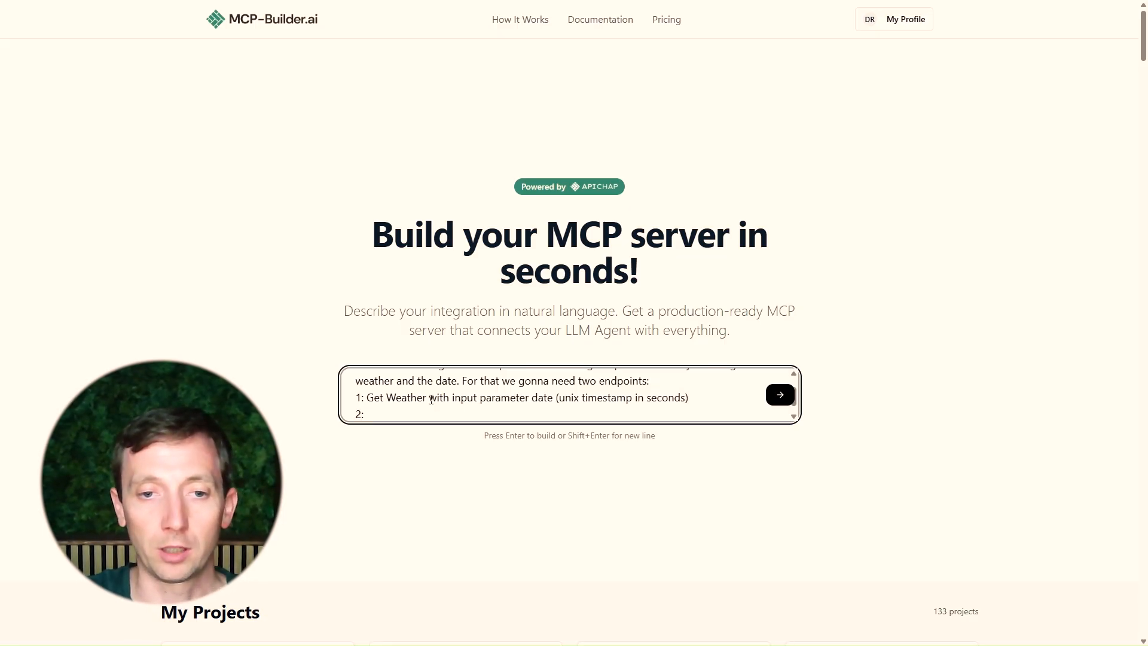
{"action": "type", "text": "Get Even"}
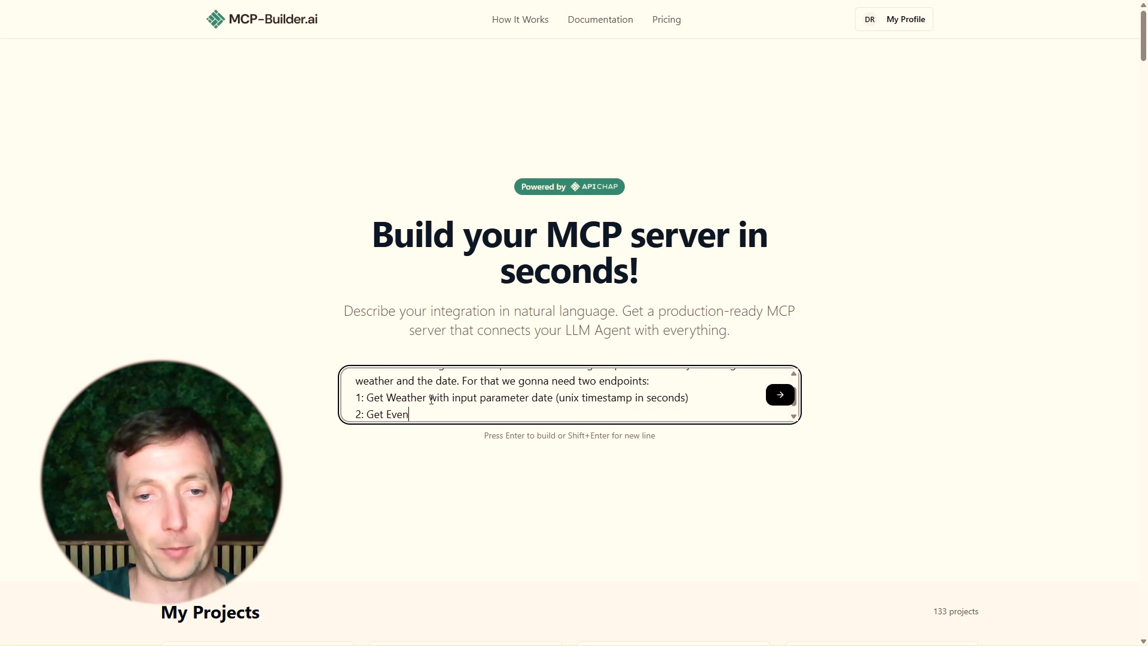
{"action": "type", "text": "ts fo"}
{"action": "key", "text": "BackSpace"}
{"action": "key", "text": "BackSpace"}
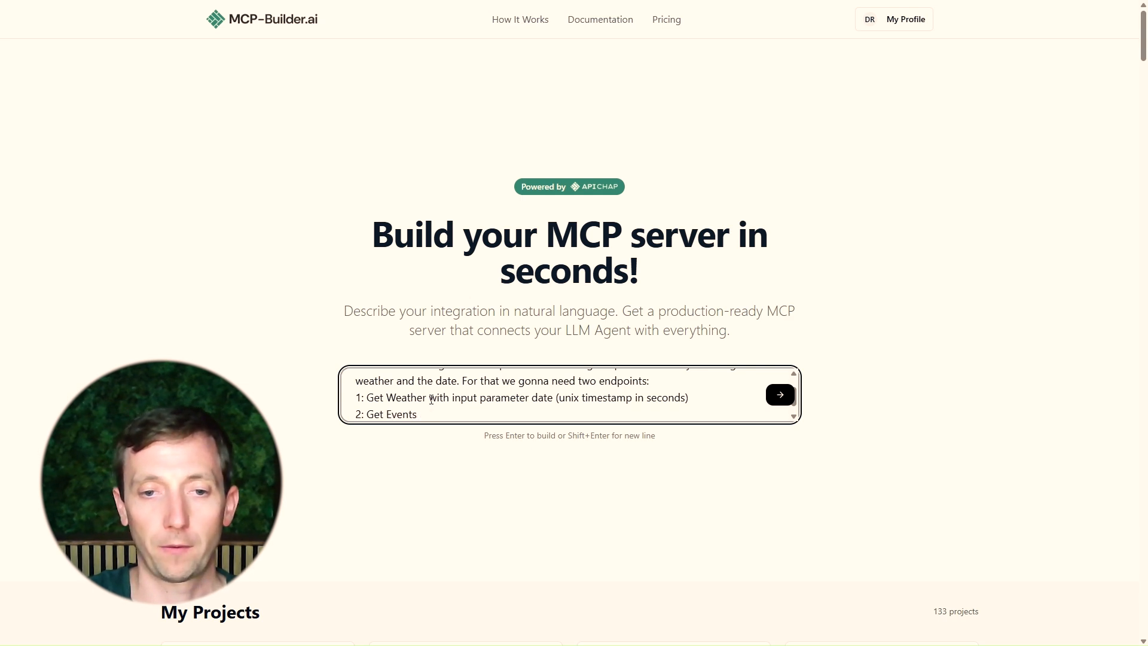
{"action": "type", "text": "filtered by mandat"}
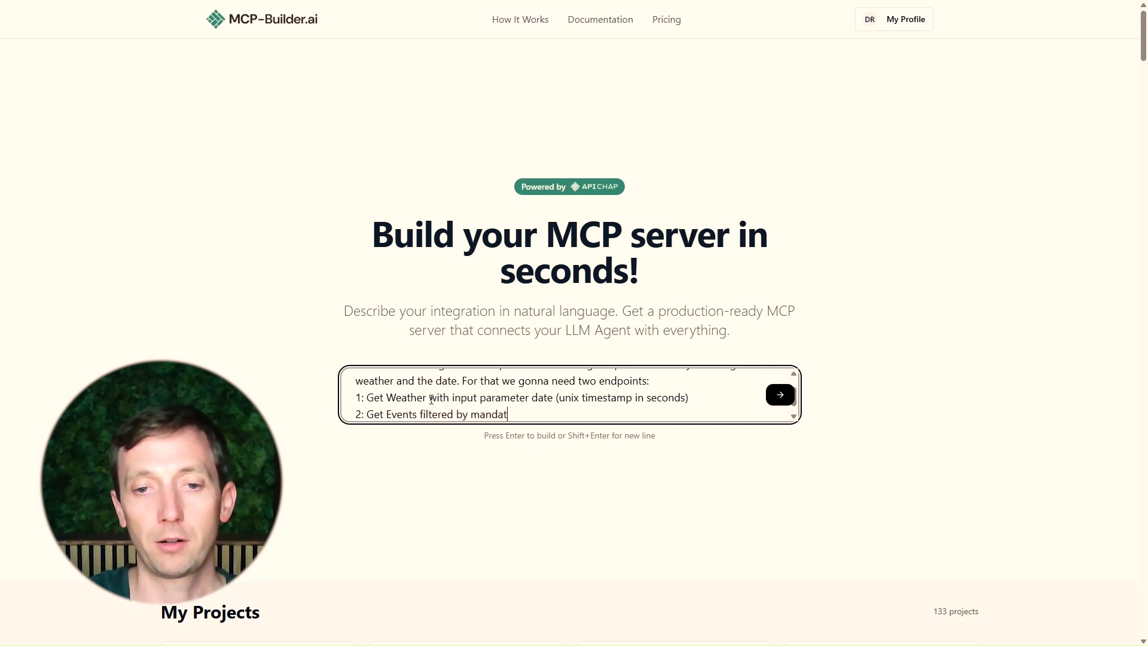
{"action": "type", "text": "ory start_date an"}
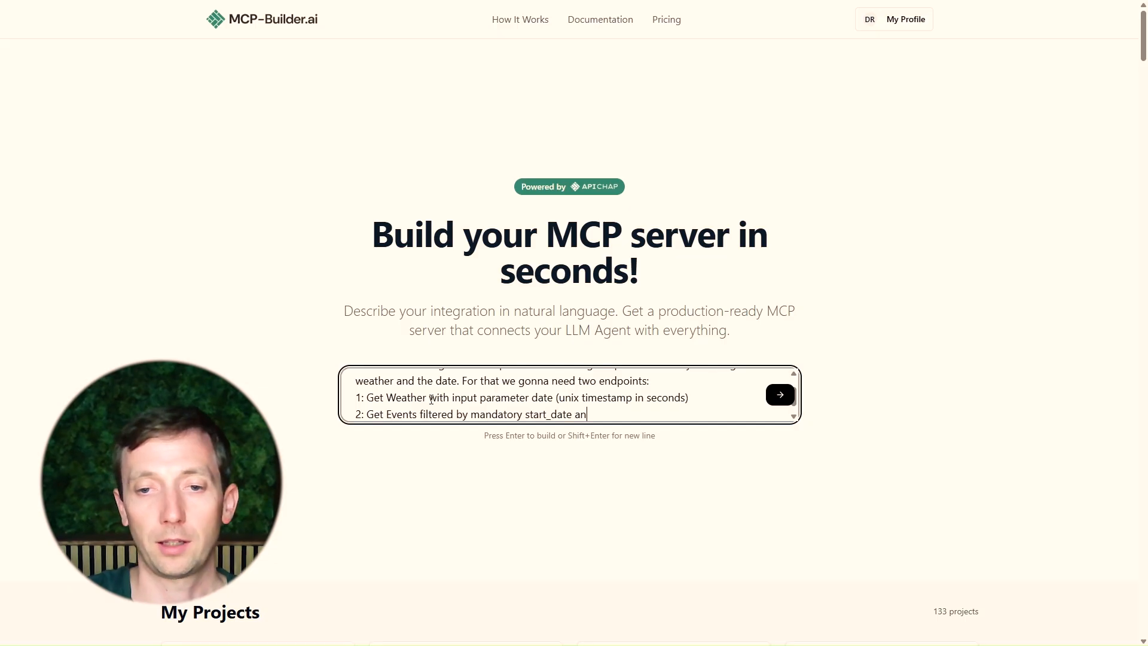
{"action": "type", "text": "d end_date"}
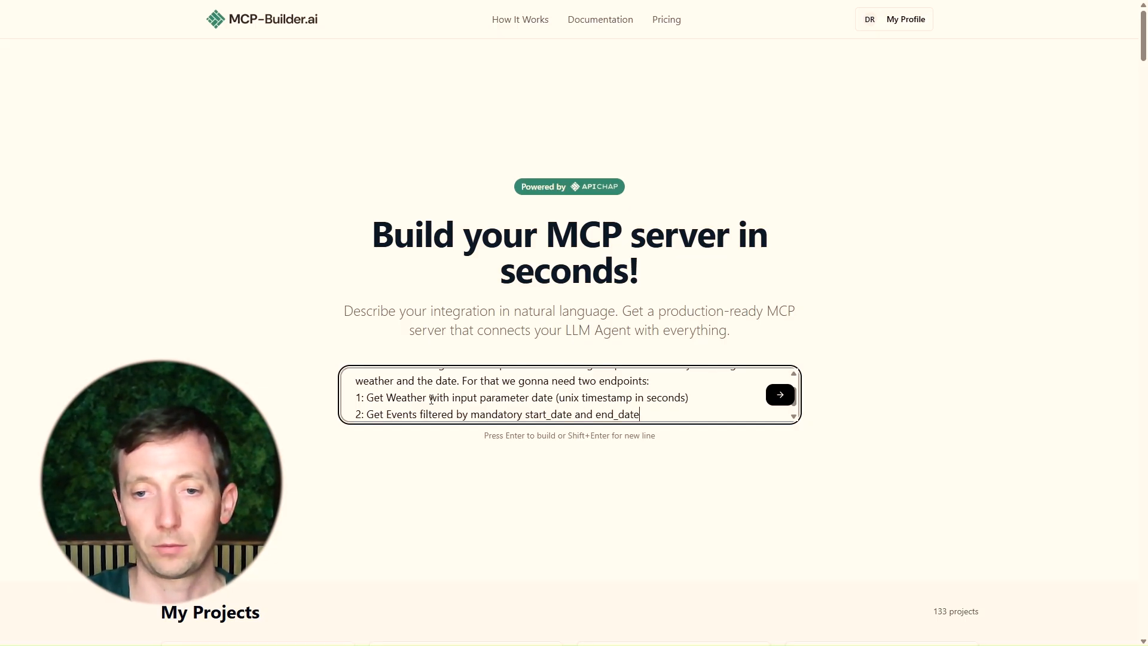
Review the prompt, submit it to build the MCP server, and confirm the functionality description to continue
{"action": "scroll", "coordinate": [445, 402], "scroll_direction": "up", "scroll_amount": 2}
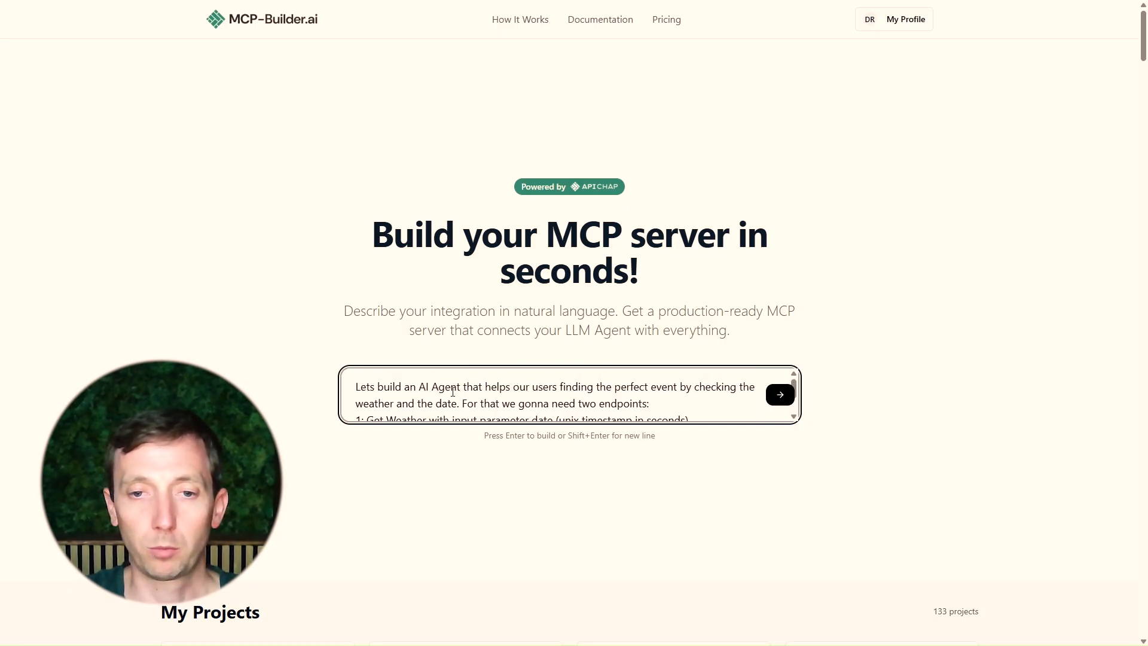
{"action": "left_click_drag", "start_coordinate": [415, 387], "coordinate": [446, 387]}
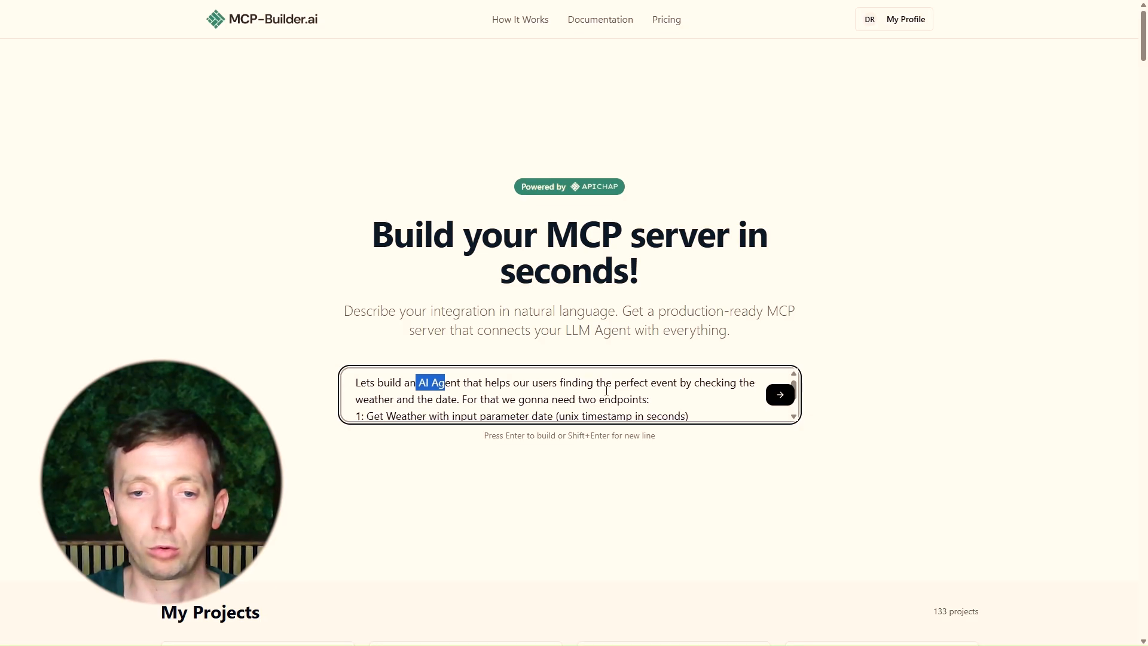
{"action": "scroll", "coordinate": [605, 390], "scroll_direction": "down", "scroll_amount": 2}
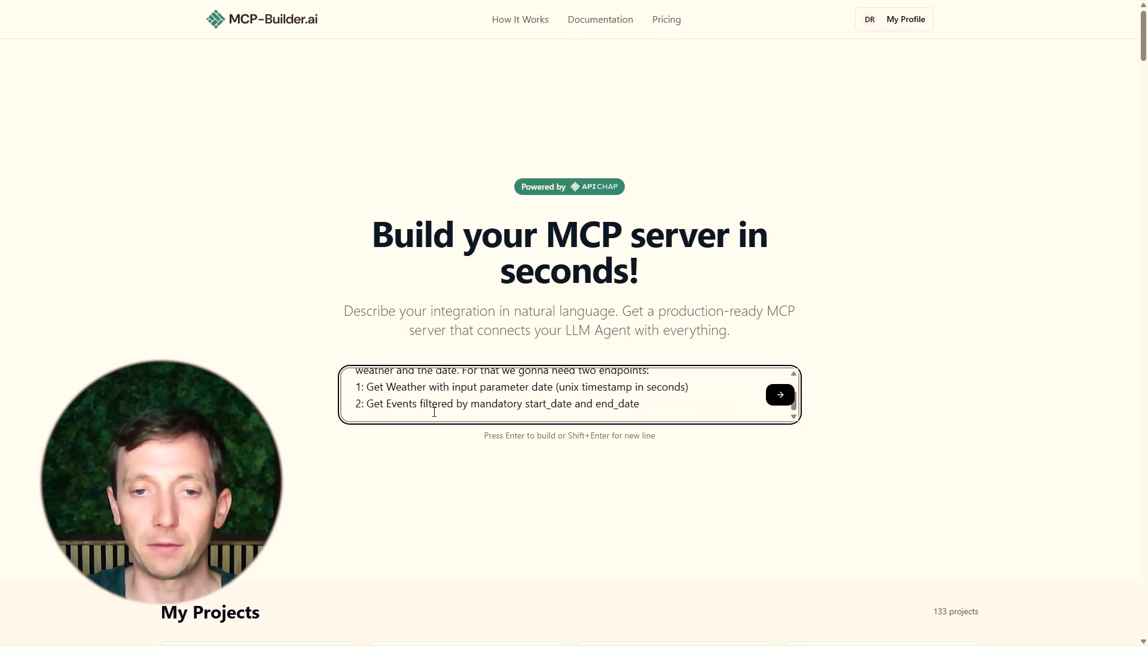
{"action": "left_click_drag", "start_coordinate": [540, 404], "coordinate": [643, 391]}
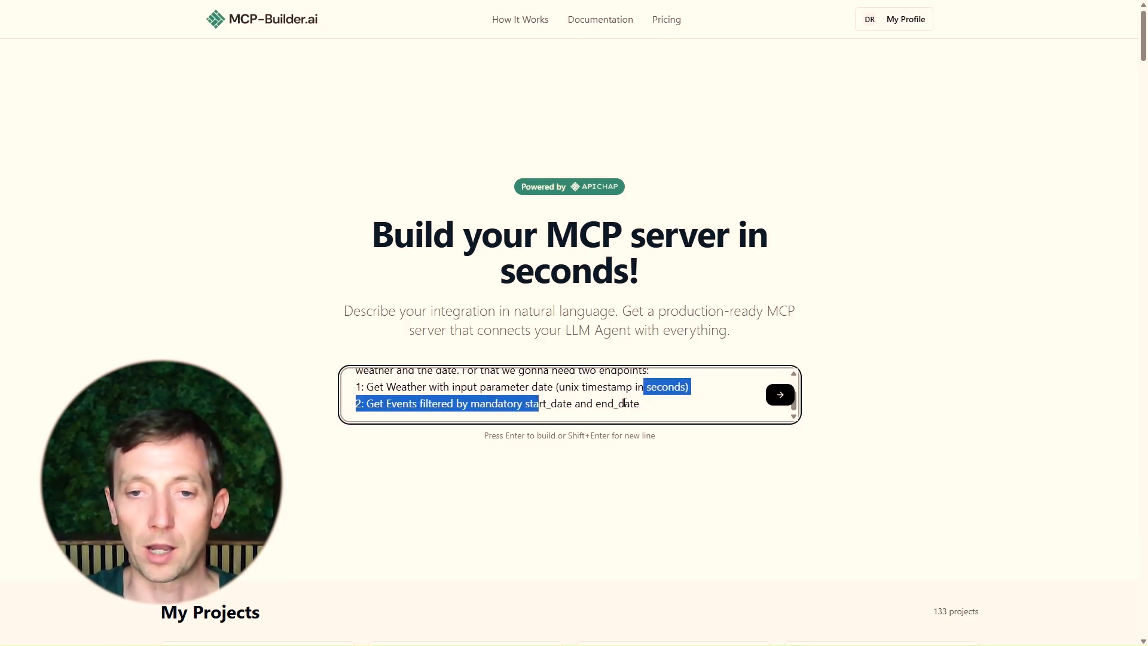
{"action": "left_click", "coordinate": [623, 403]}
{"action": "left_click_drag", "start_coordinate": [532, 388], "coordinate": [571, 390]}
{"action": "left_click", "coordinate": [781, 395]}
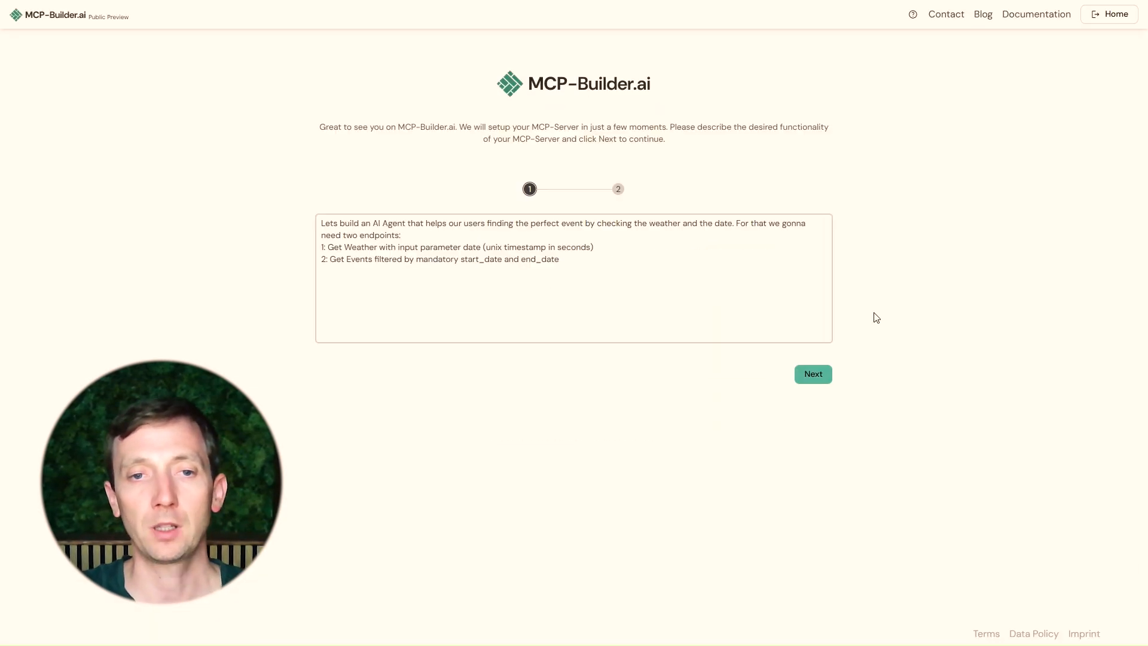
{"action": "left_click", "coordinate": [638, 288]}
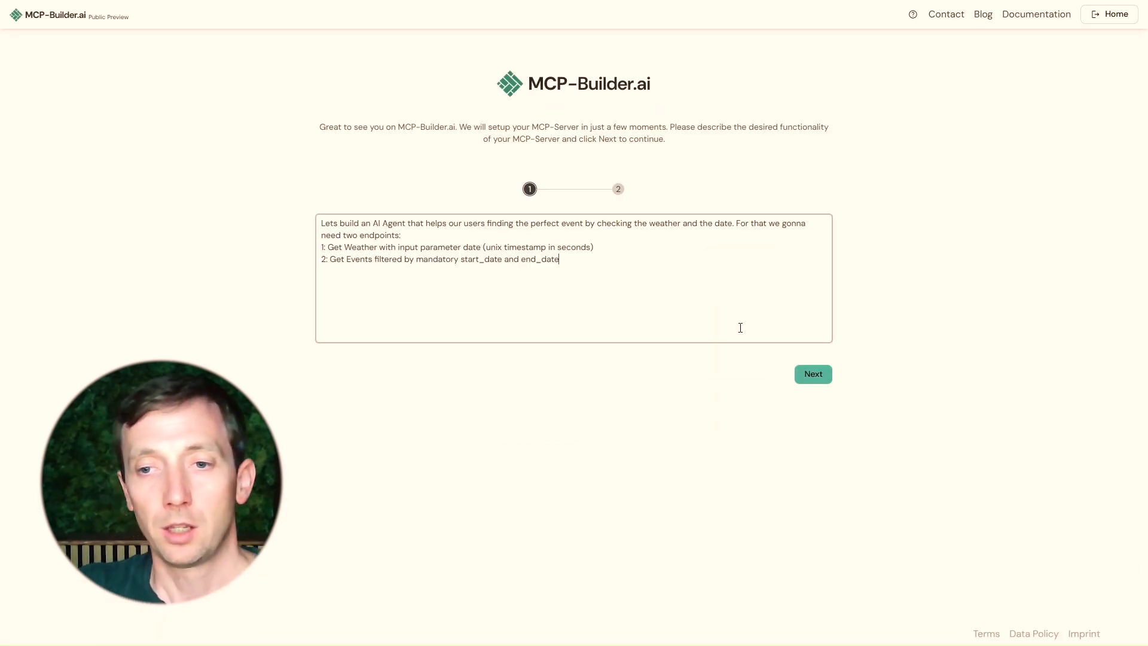
{"action": "left_click", "coordinate": [813, 380]}
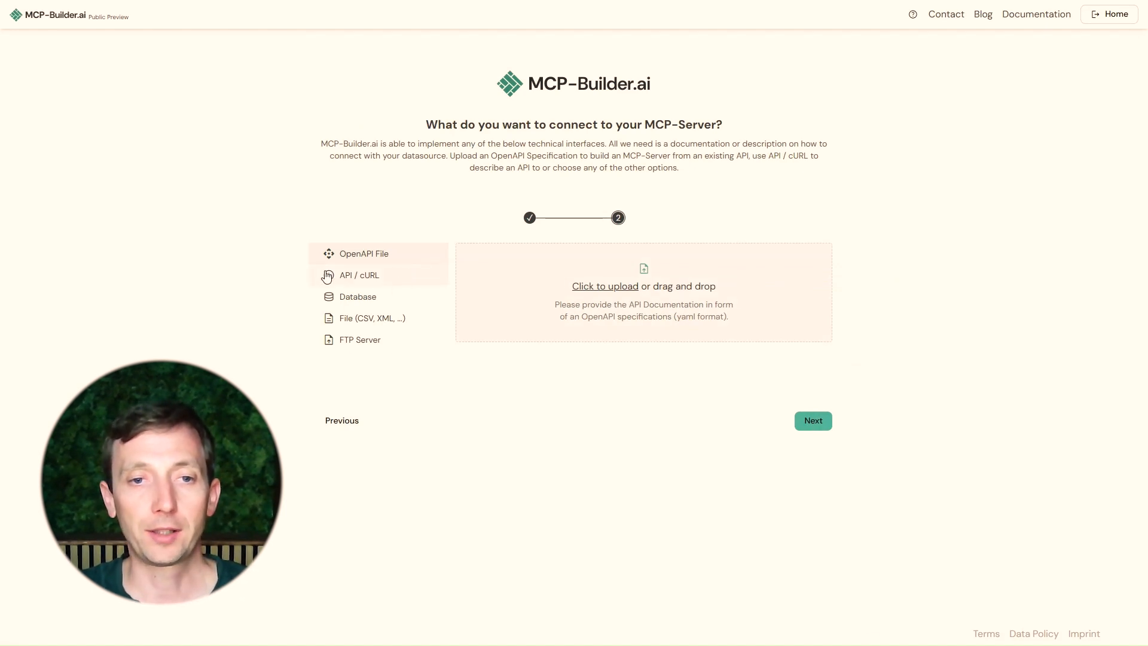
Choose the API / cURL connection type and write "Use this api to get the weather for linz on a certain day:"
{"action": "left_click", "coordinate": [362, 278]}
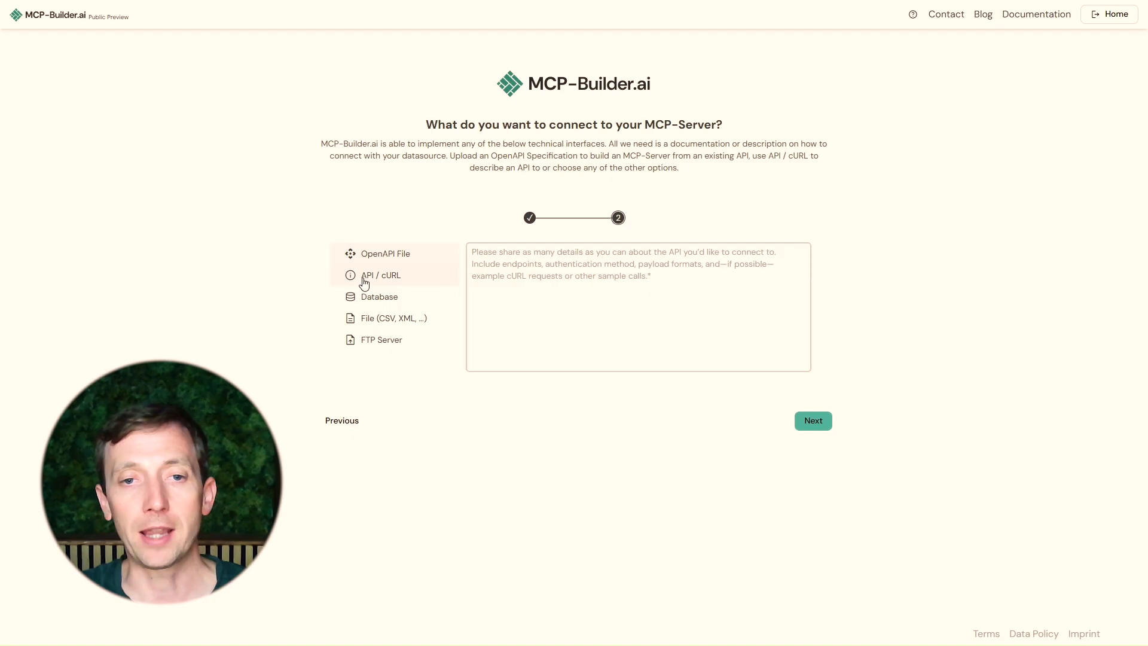
{"action": "left_click", "coordinate": [542, 257]}
{"action": "type", "text": "Use"}
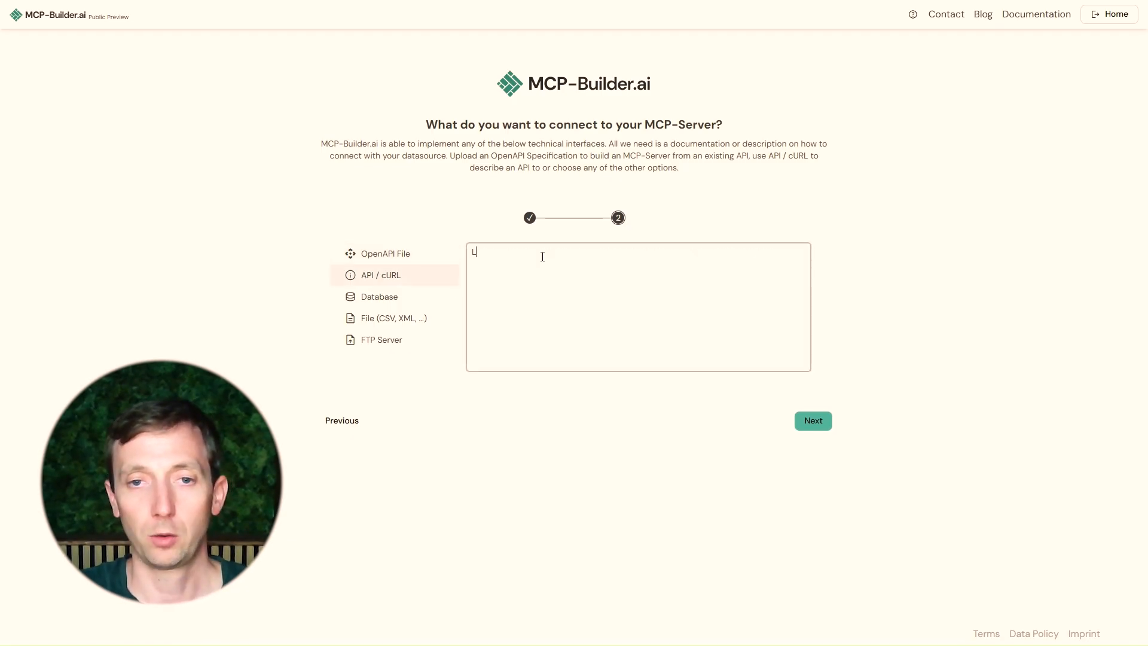
{"action": "key", "text": "BackSpace"}
{"action": "key", "text": "BackSpace"}
{"action": "type", "text": "se "}
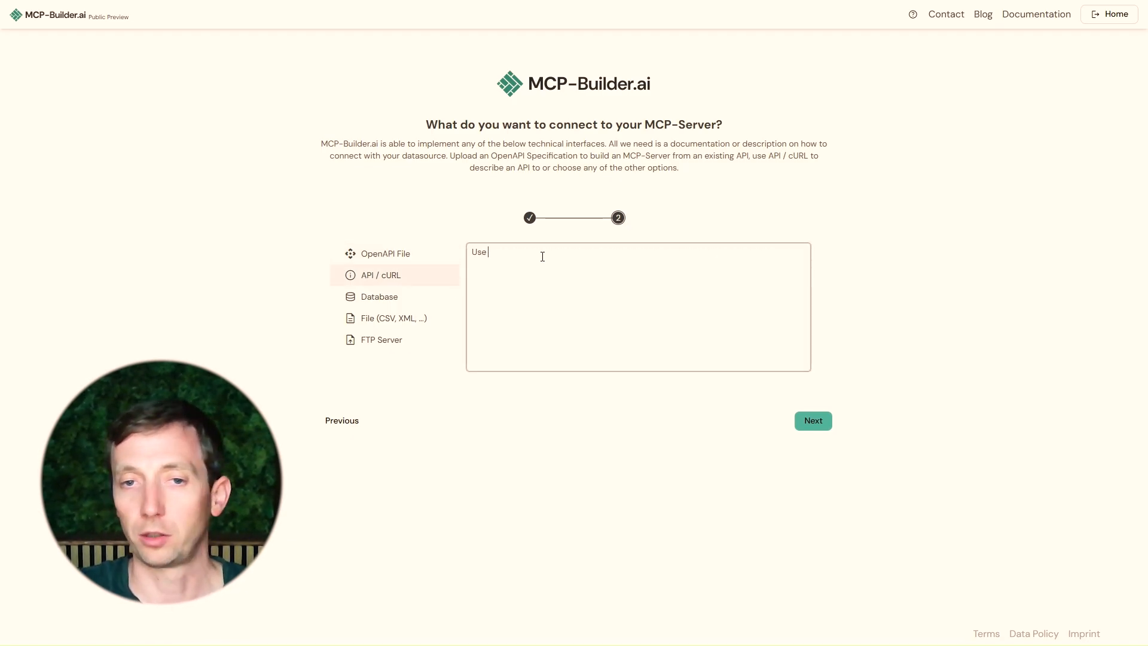
{"action": "type", "text": "t"}
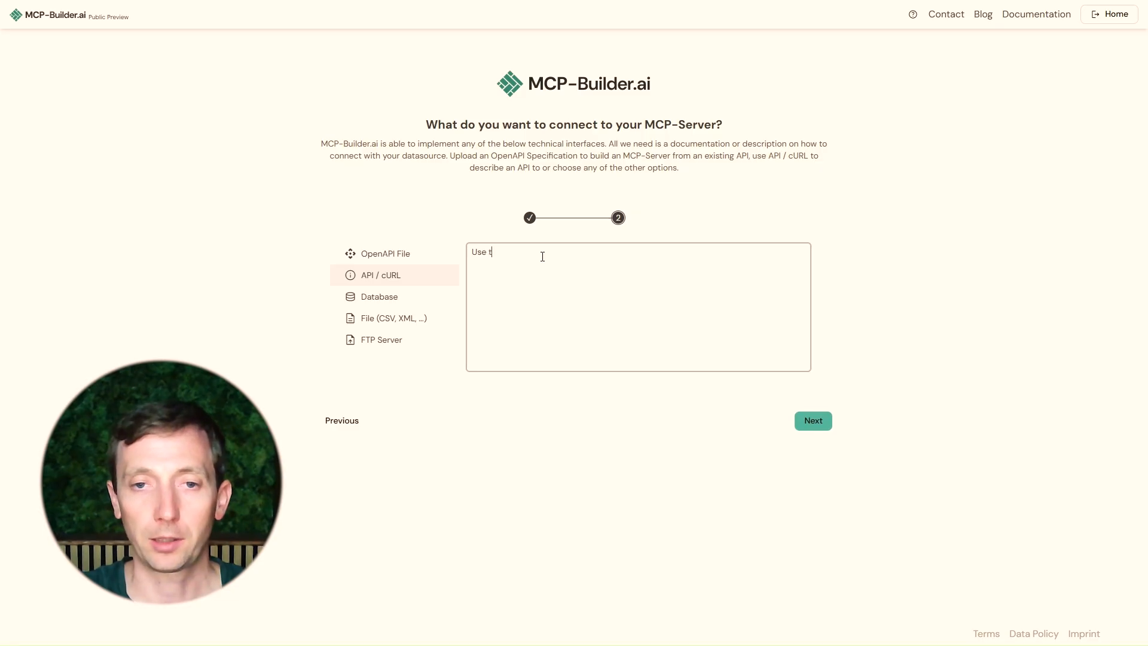
{"action": "key", "text": "BackSpace"}
{"action": "type", "text": "this "}
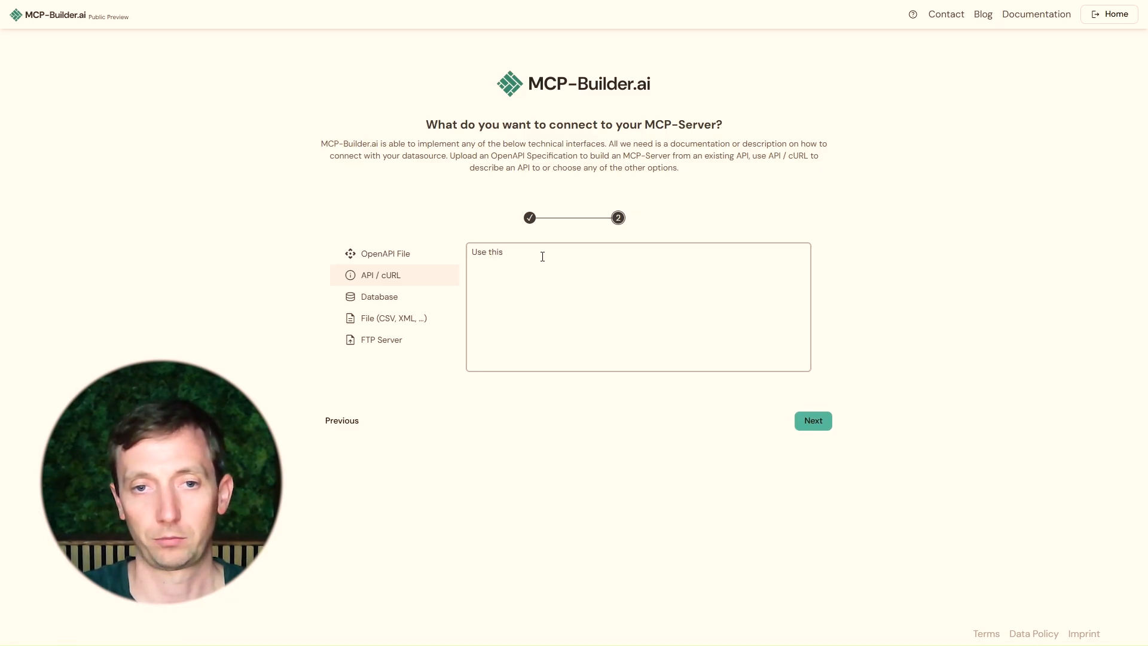
{"action": "type", "text": "api "}
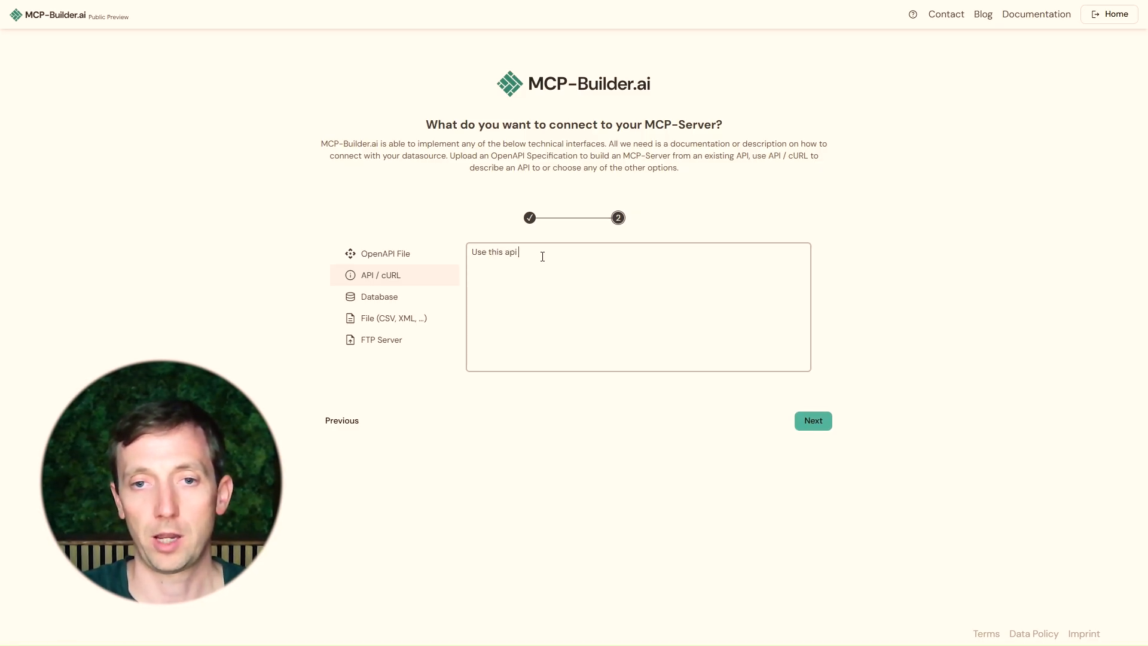
{"action": "type", "text": "to get the weath"}
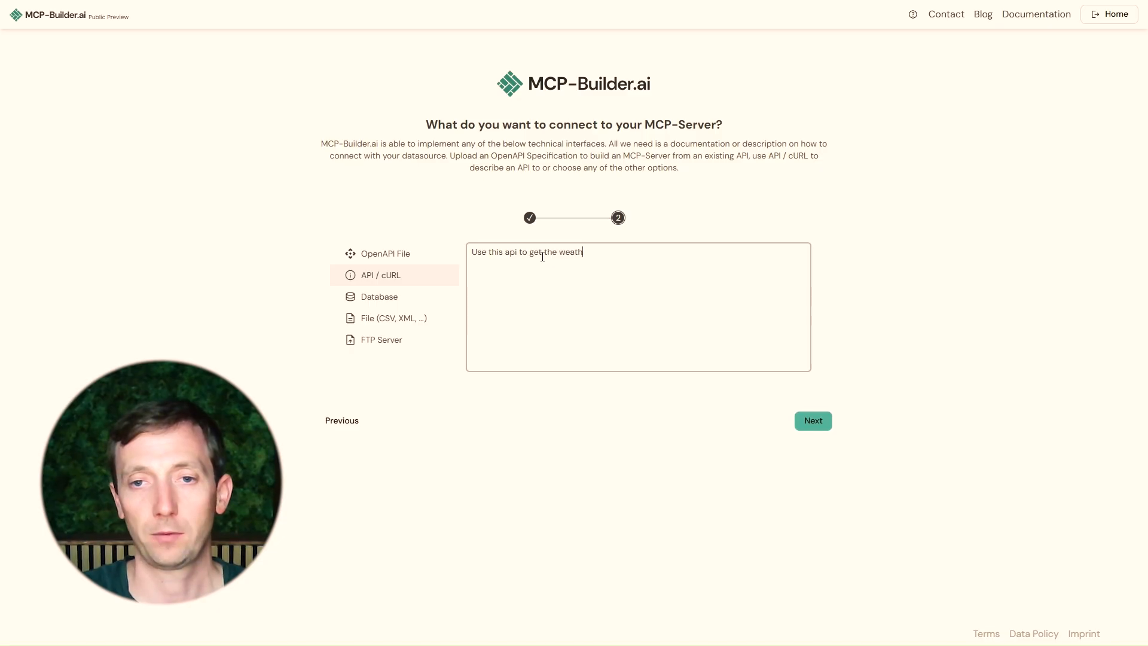
{"action": "type", "text": "er for linz "}
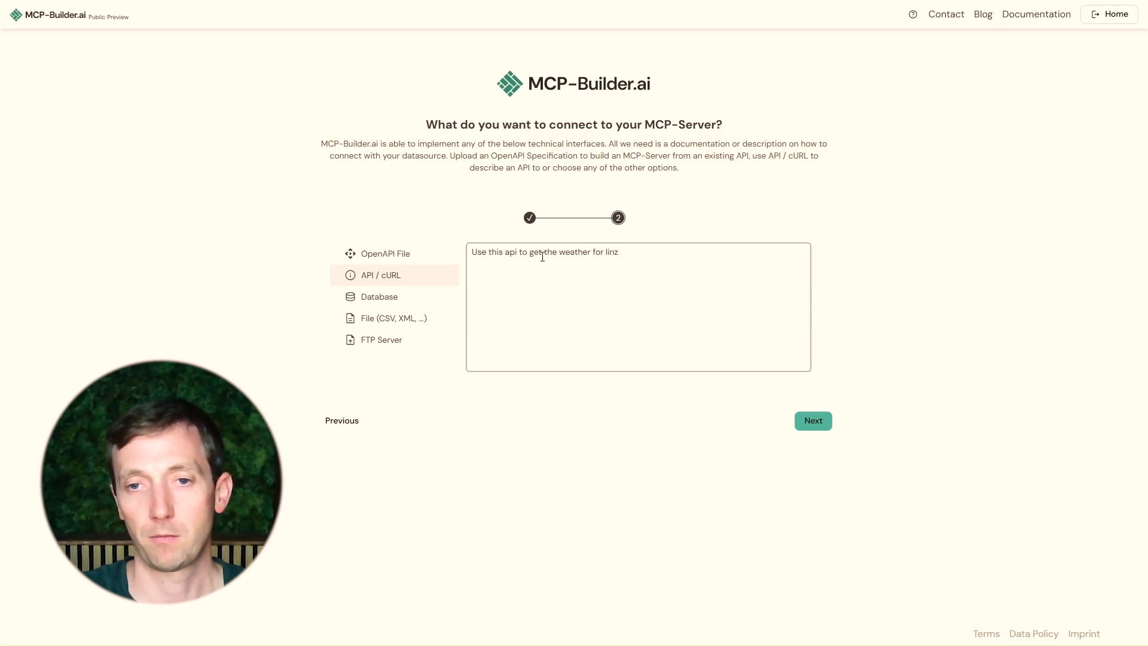
{"action": "type", "text": "on a certain "}
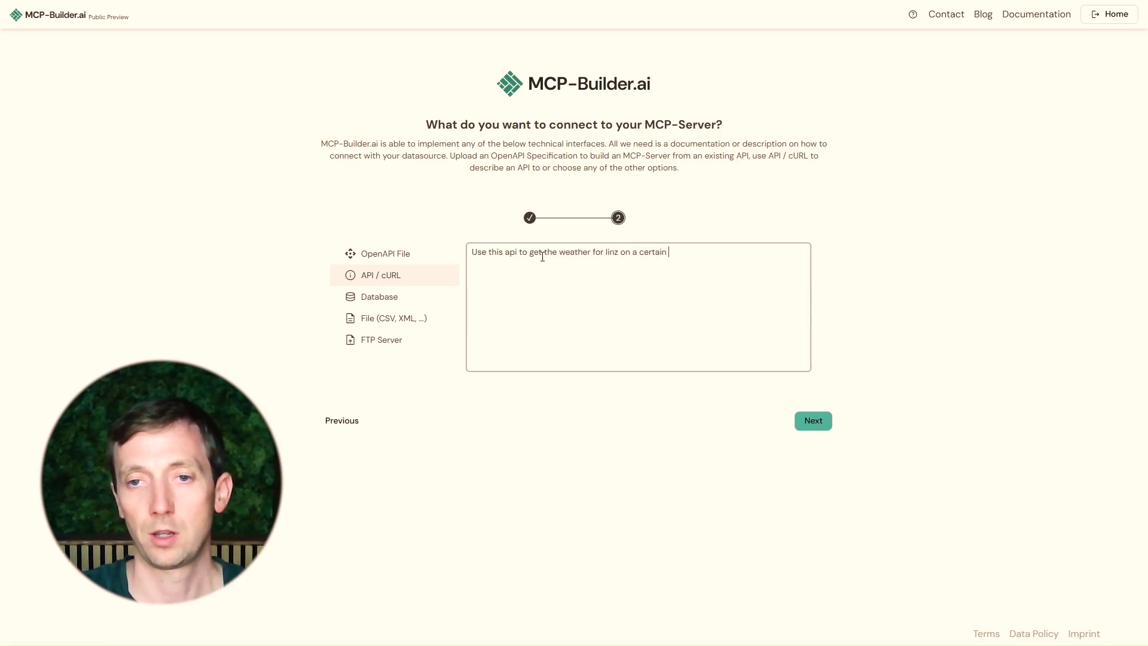
{"action": "type", "text": "day"}
{"action": "type", "text": "."}
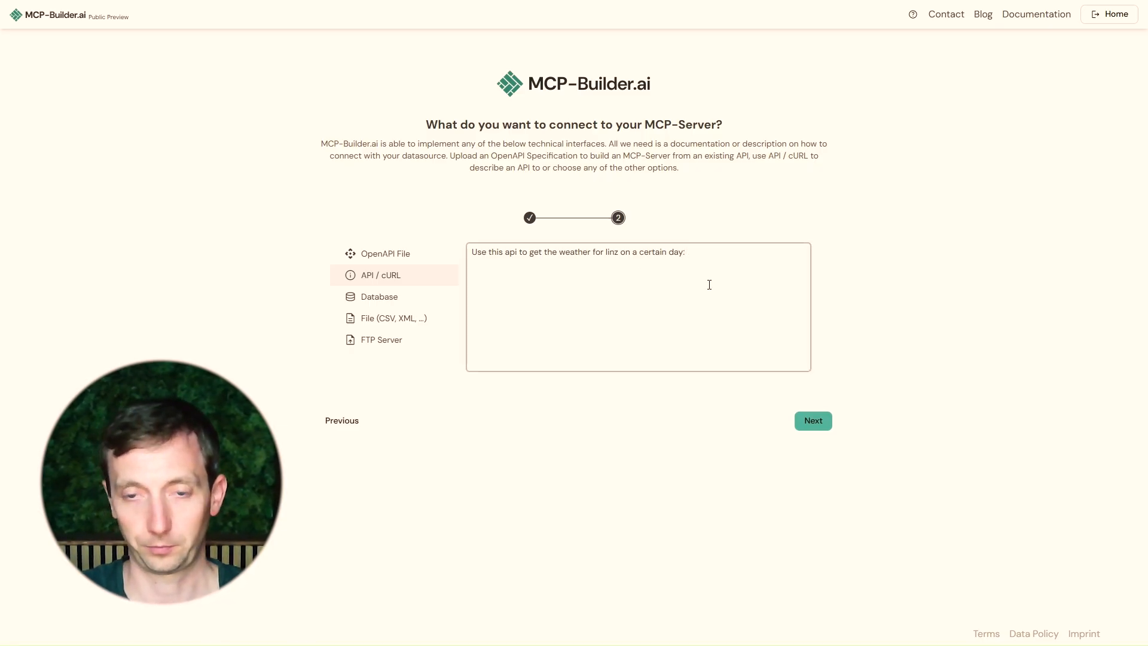
Paste the OpenWeatherMap timemachine cURL command on the next line and add a "Response:" heading below it
{"action": "key", "text": "Return"}
{"action": "key", "text": "ctrl+v"}
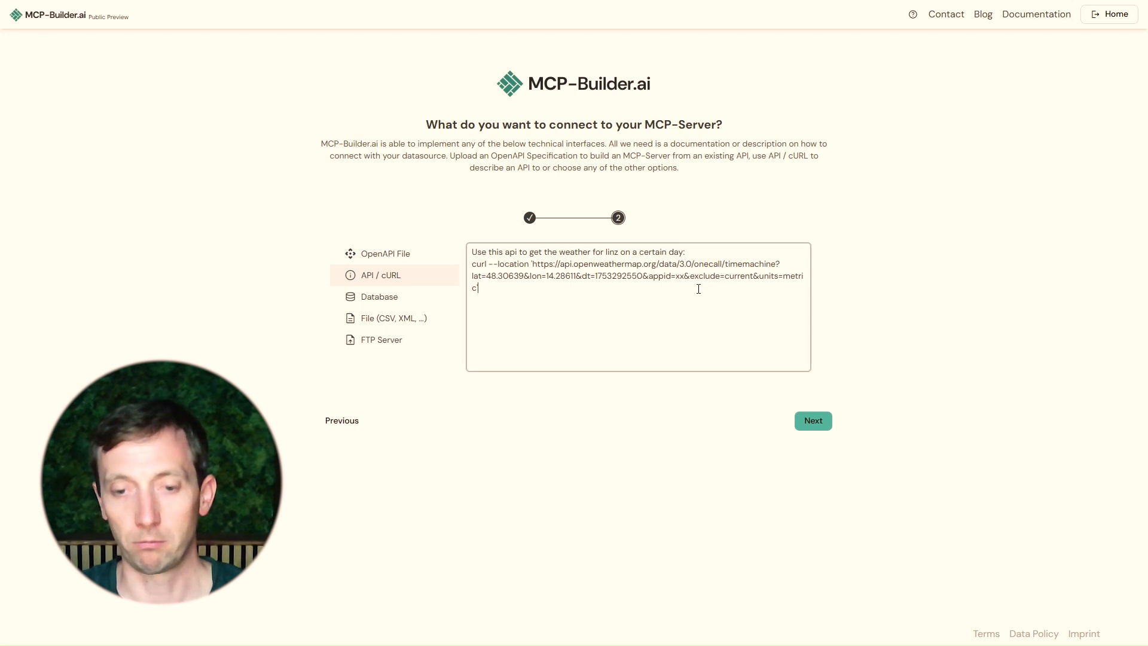
{"action": "key", "text": "Return"}
{"action": "key", "text": "Return"}
{"action": "type", "text": "Resposne"}
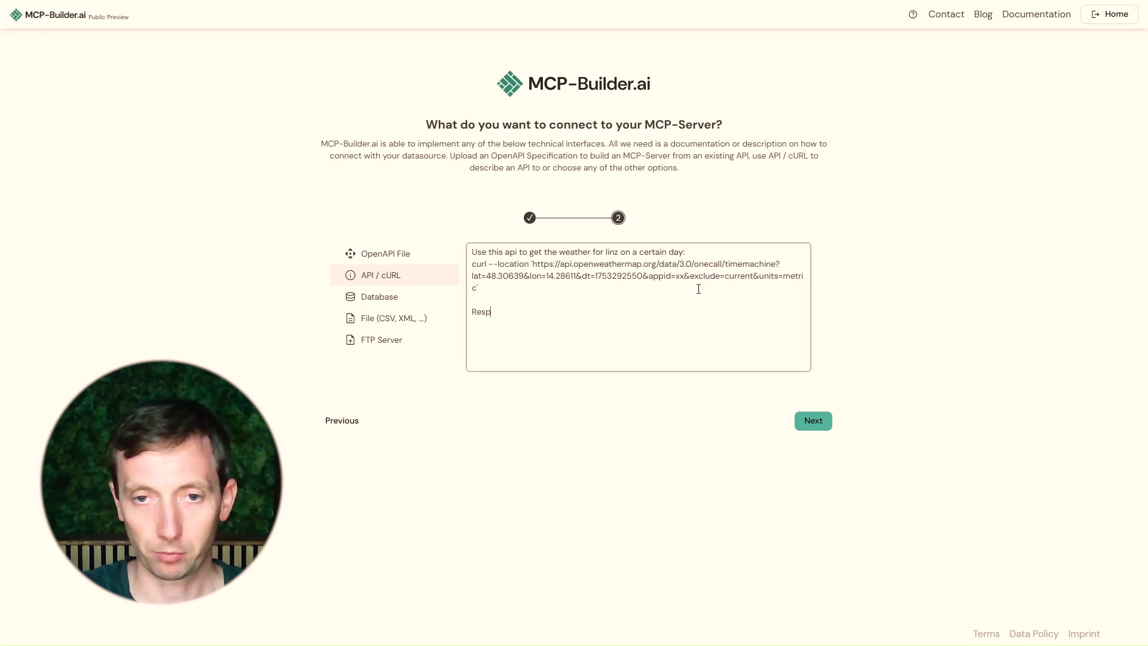
{"action": "key", "text": "BackSpace"}
{"action": "key", "text": "BackSpace"}
{"action": "key", "text": "BackSpace"}
{"action": "key", "text": "BackSpace"}
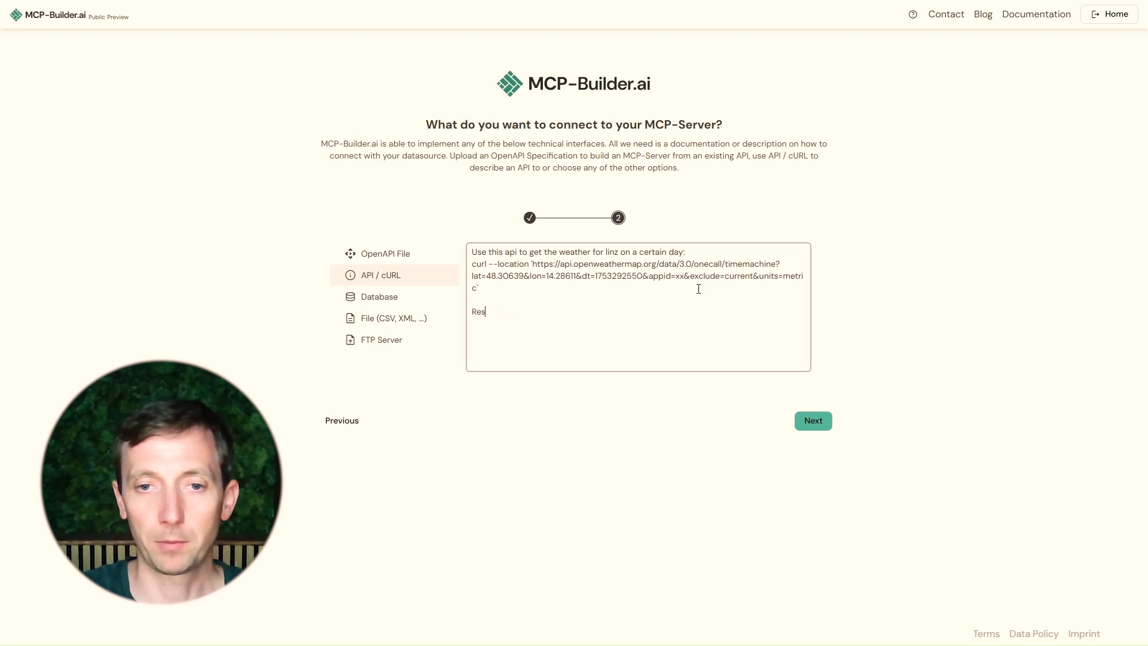
{"action": "type", "text": "sponse"}
{"action": "key", "text": "BackSpace"}
{"action": "key", "text": "BackSpace"}
{"action": "key", "text": "BackSpace"}
{"action": "key", "text": "BackSpace"}
{"action": "key", "text": "BackSpace"}
{"action": "key", "text": "BackSpace"}
{"action": "type", "text": "ponse:"}
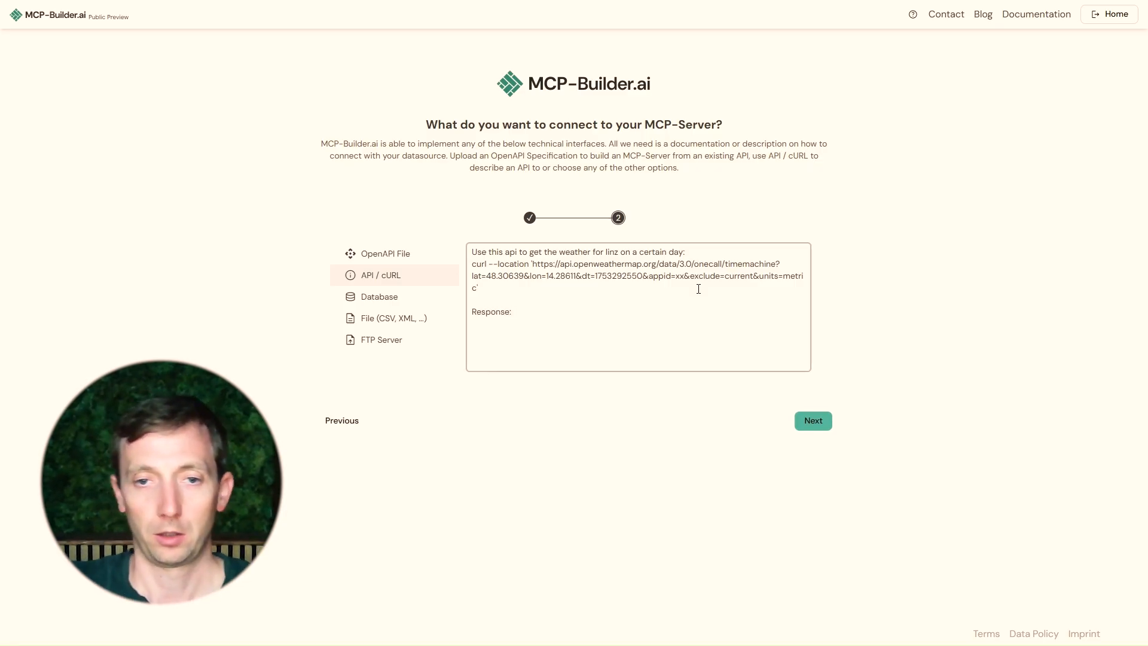
Copy the weather JSON response from Postman and paste it under the Response heading
{"action": "key", "text": "alt+Tab"}
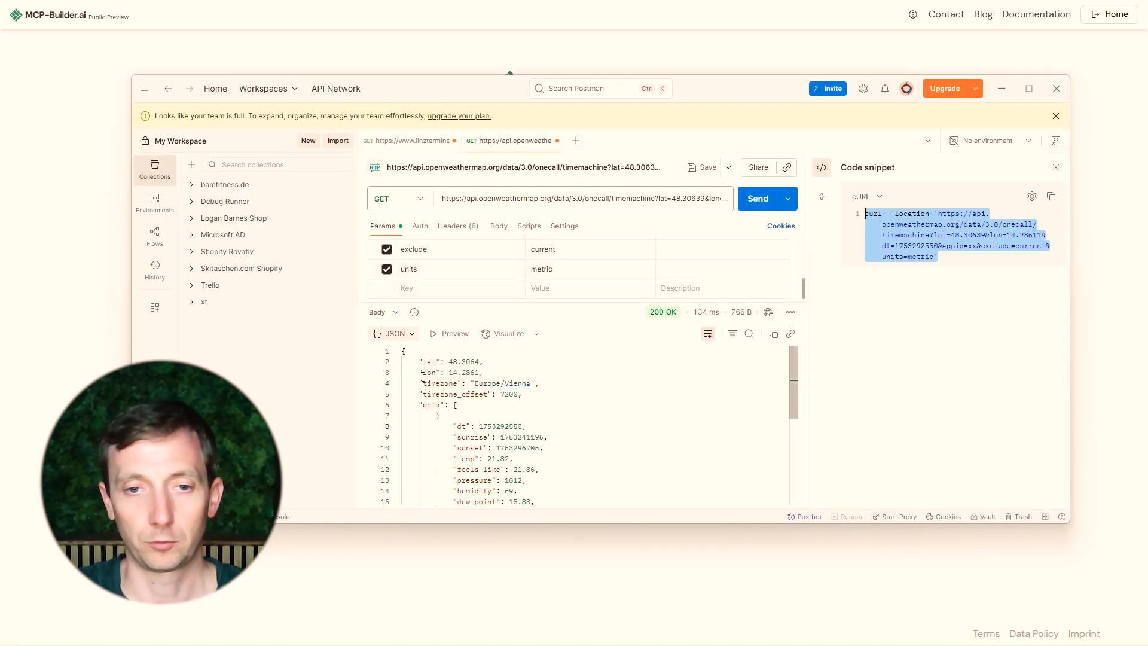
{"action": "left_click", "coordinate": [423, 377]}
{"action": "scroll", "coordinate": [492, 397], "scroll_direction": "down", "scroll_amount": 5}
{"action": "key", "text": "ctrl+a"}
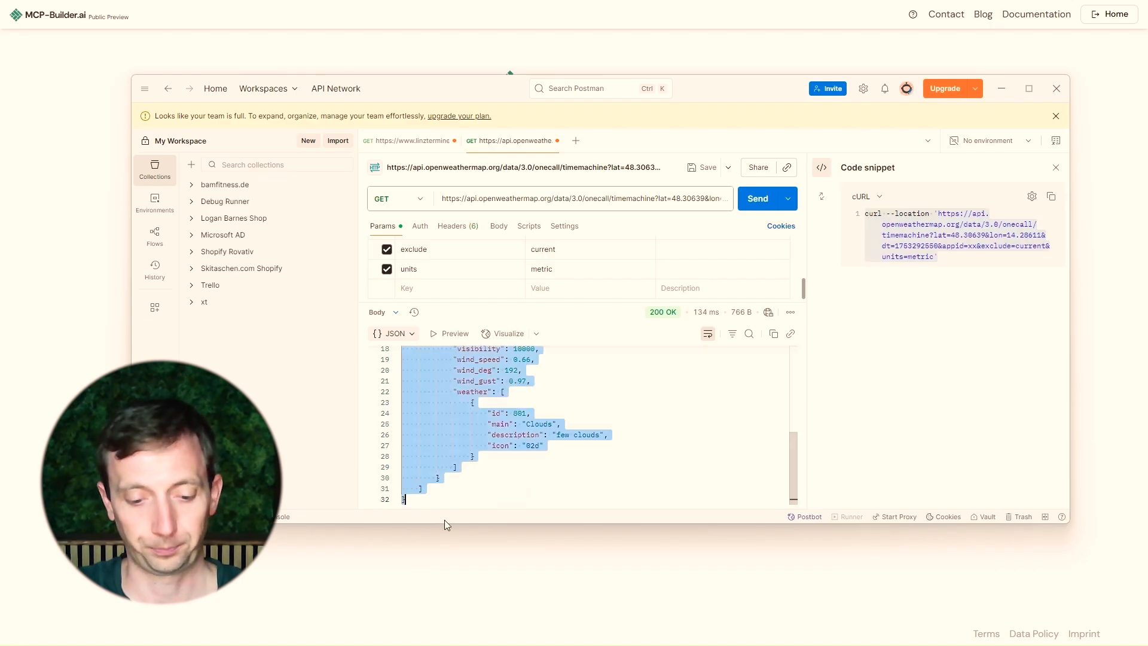
{"action": "key", "text": "alt+Tab"}
{"action": "left_click", "coordinate": [536, 336]}
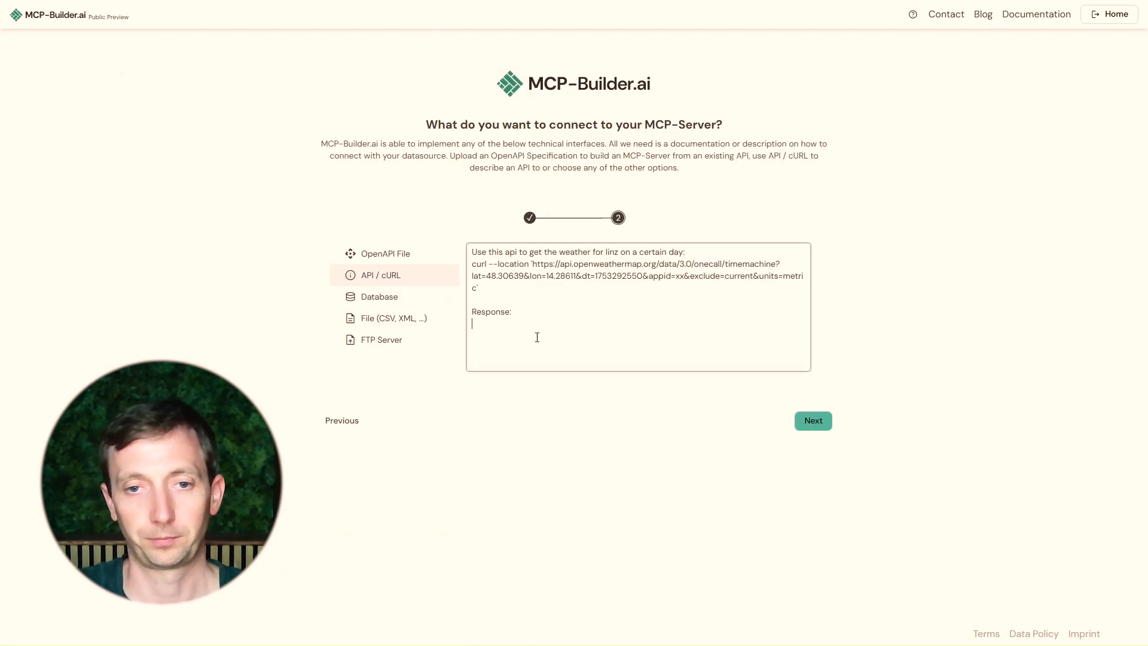
{"action": "key", "text": "ctrl+v"}
Start a follow-up line "Secondly here a" below the pasted JSON response
{"action": "scroll", "coordinate": [537, 337], "scroll_direction": "down", "scroll_amount": 1}
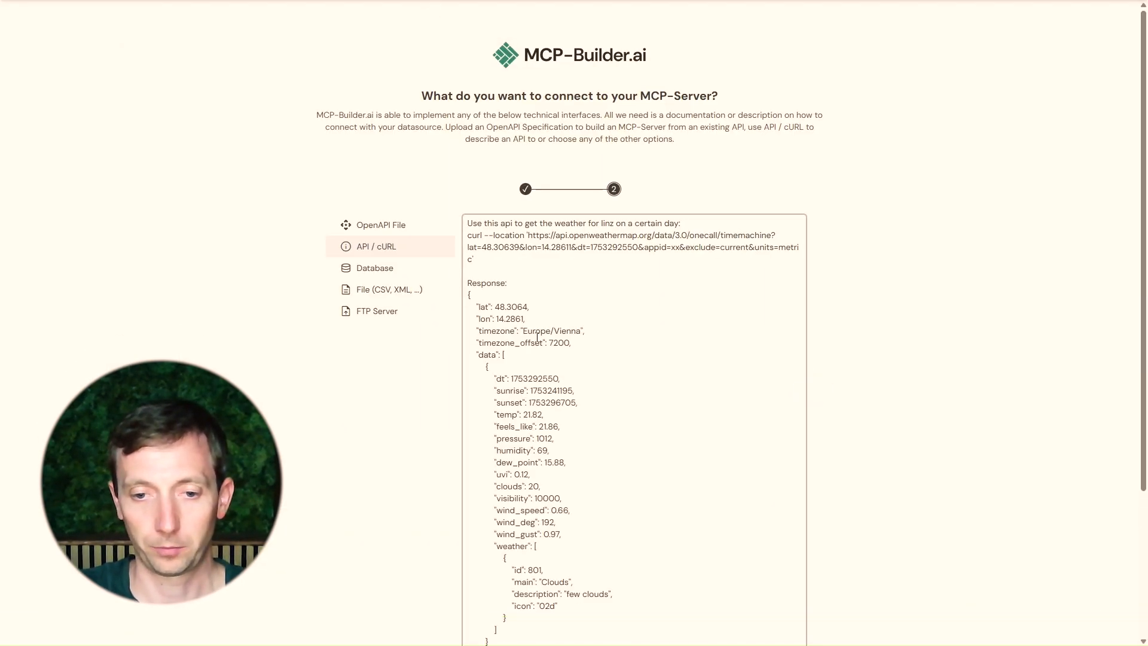
{"action": "scroll", "coordinate": [537, 338], "scroll_direction": "down", "scroll_amount": 3}
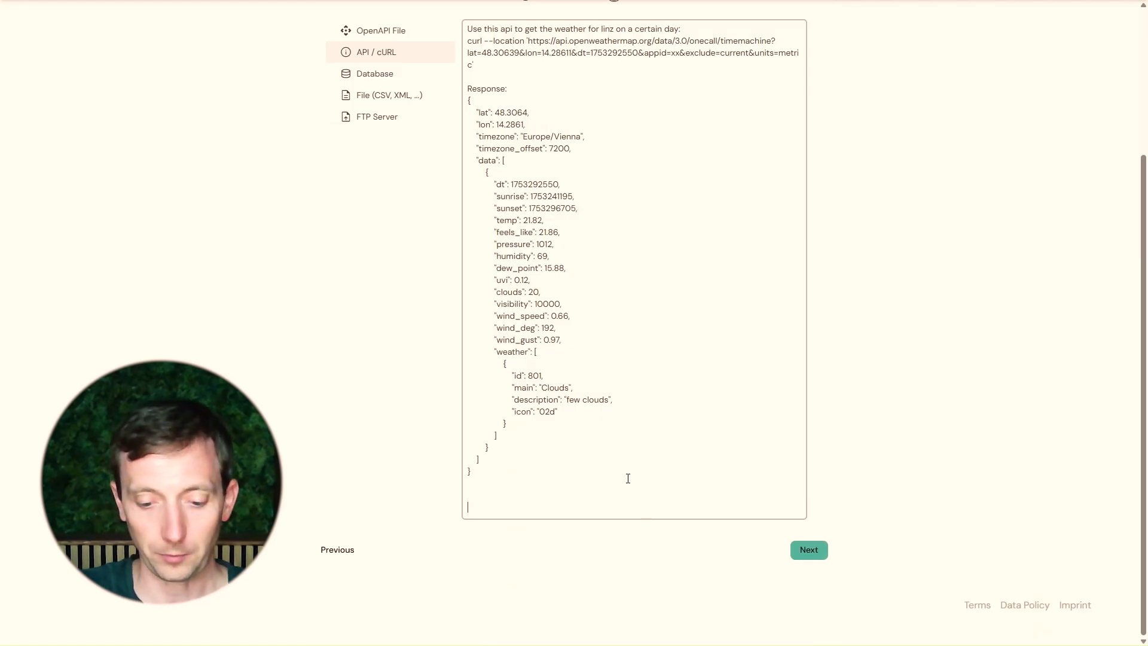
{"action": "scroll", "coordinate": [628, 478], "scroll_direction": "up", "scroll_amount": 3}
{"action": "scroll", "coordinate": [636, 478], "scroll_direction": "down", "scroll_amount": 3}
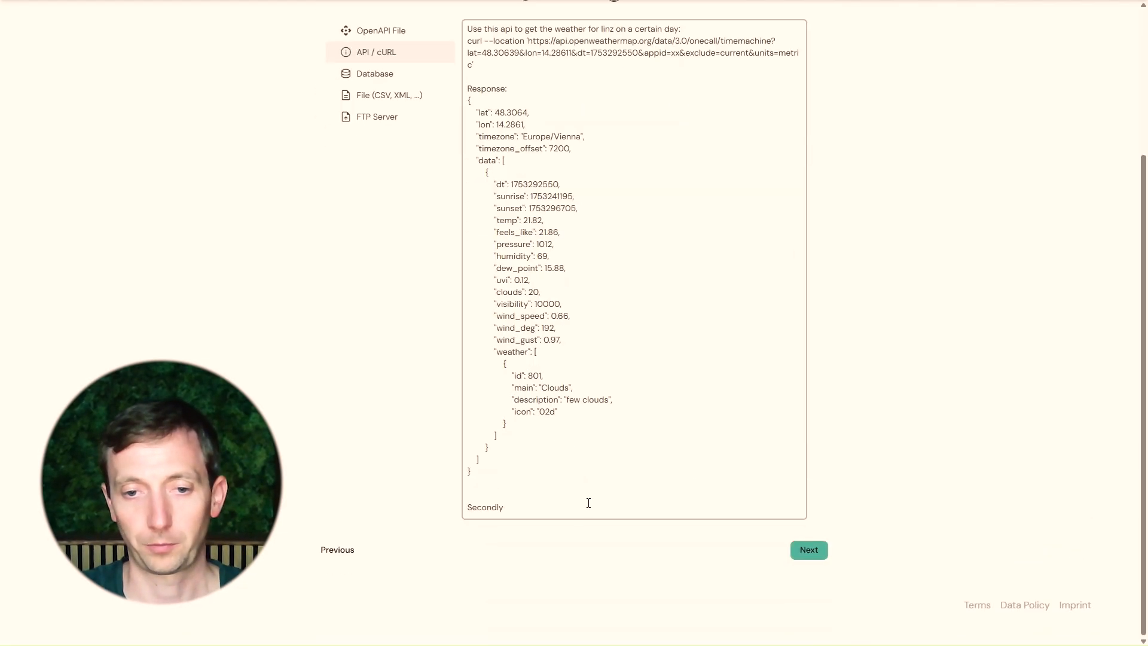
{"action": "scroll", "coordinate": [579, 507], "scroll_direction": "up", "scroll_amount": 3}
{"action": "type", "text": "here"}
{"action": "scroll", "coordinate": [580, 506], "scroll_direction": "down", "scroll_amount": 3}
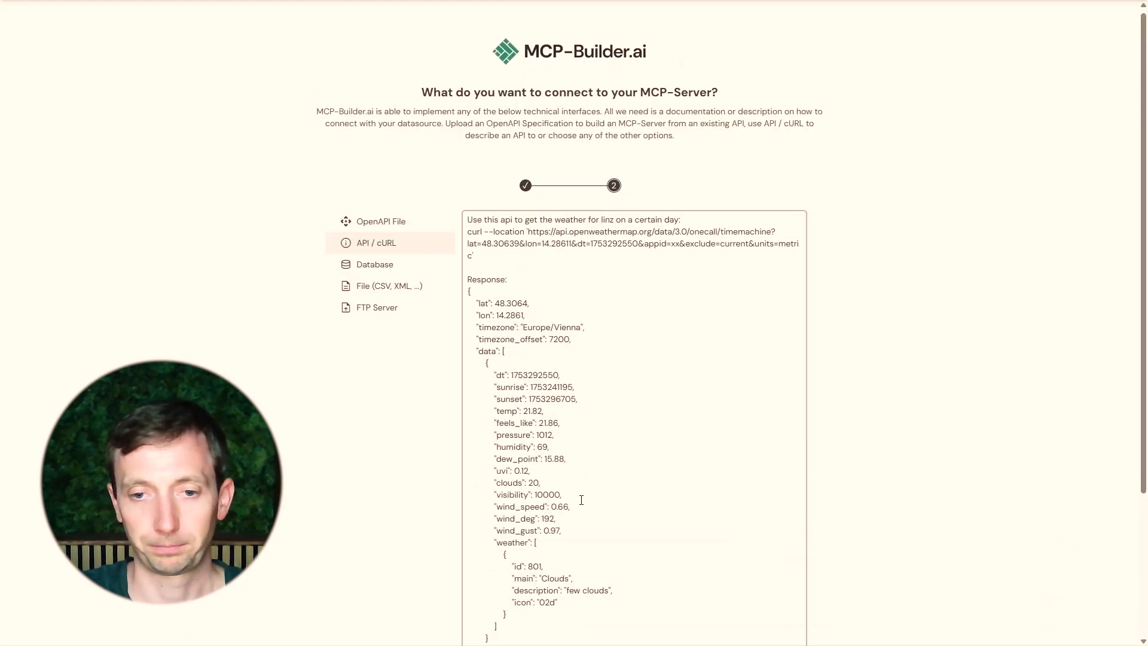
{"action": "scroll", "coordinate": [584, 532], "scroll_direction": "up", "scroll_amount": 3}
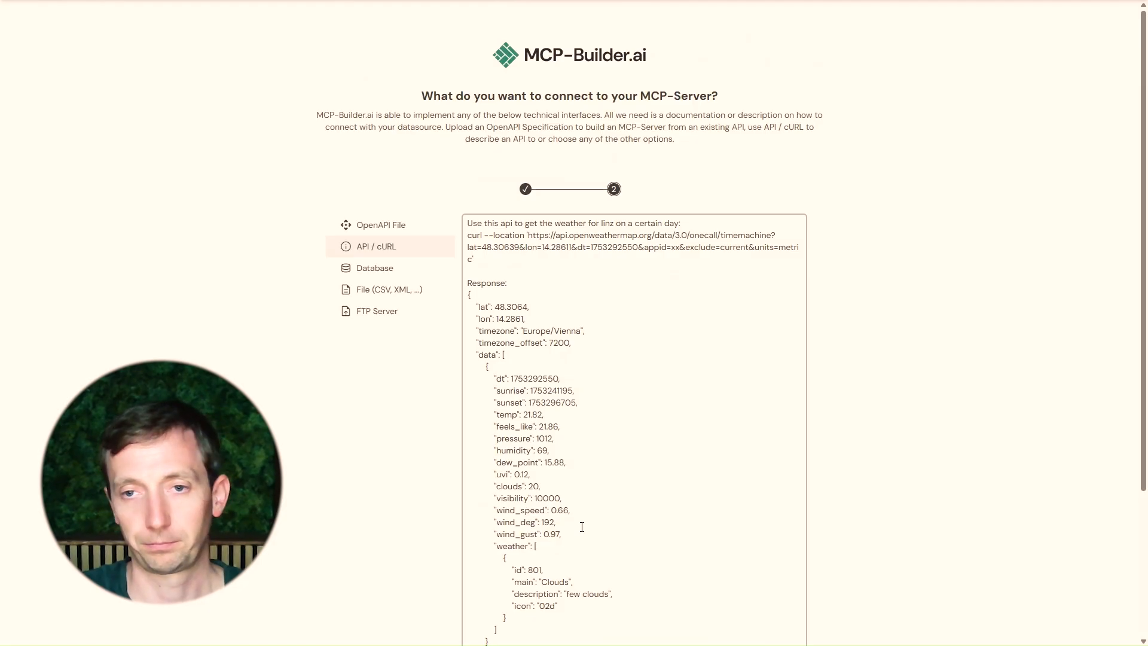
{"action": "type", "text": "a"}
{"action": "scroll", "coordinate": [582, 527], "scroll_direction": "down", "scroll_amount": 3}
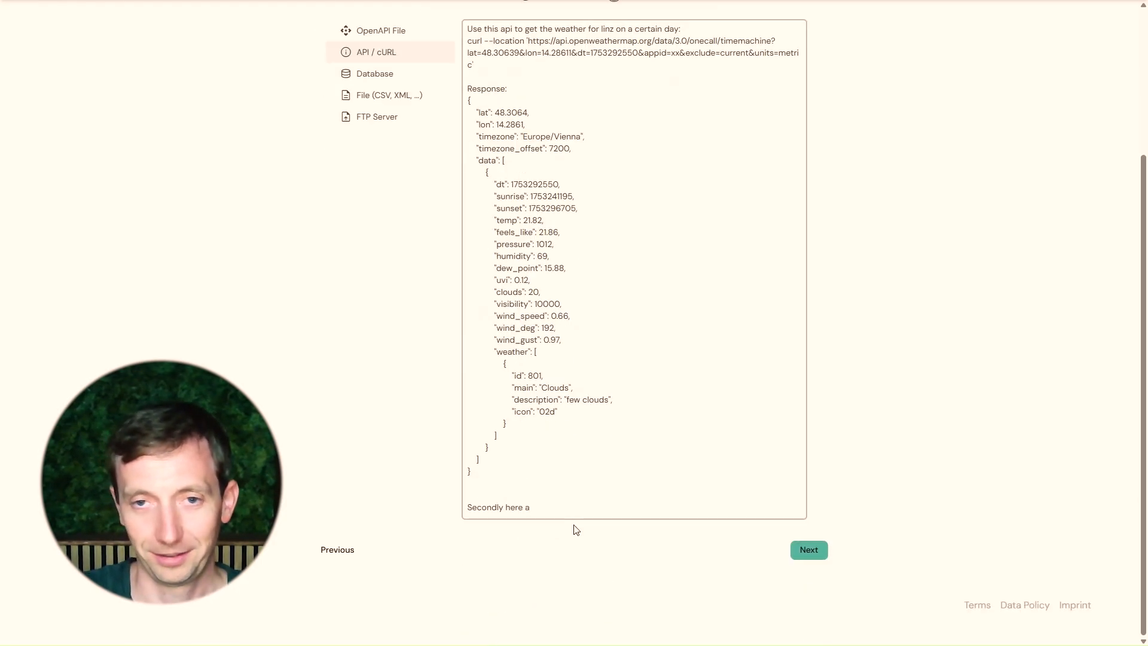
{"action": "scroll", "coordinate": [576, 530], "scroll_direction": "up", "scroll_amount": 3}
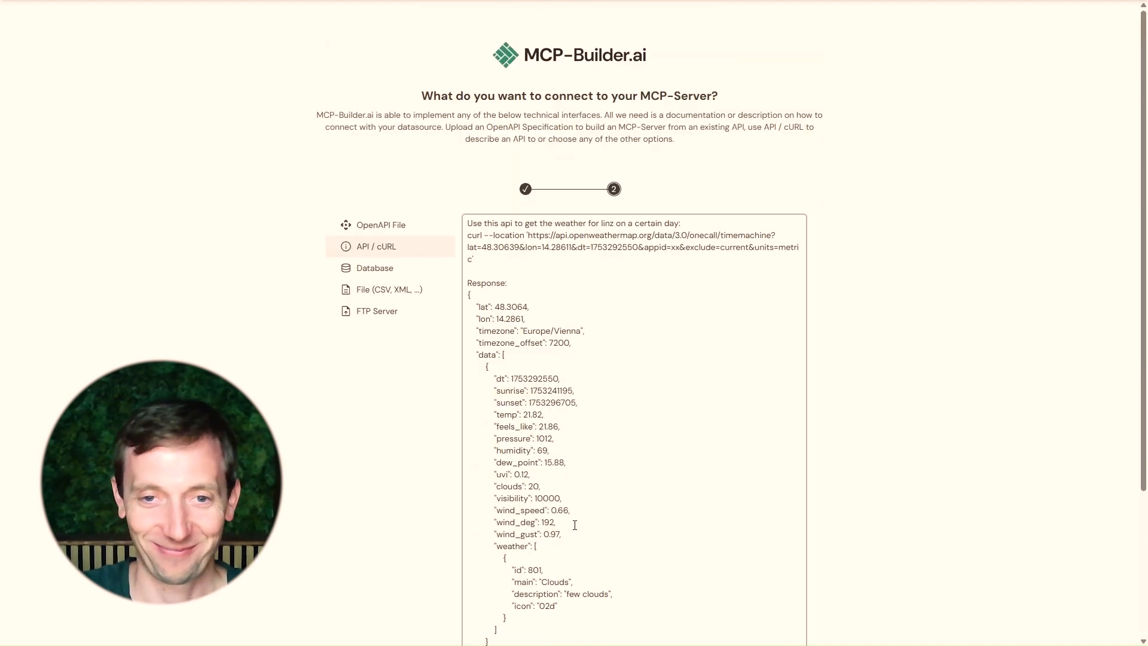
Delete everything from the Response heading down, leaving only the weather description and cURL command
{"action": "left_click", "coordinate": [483, 268], "text": "shift"}
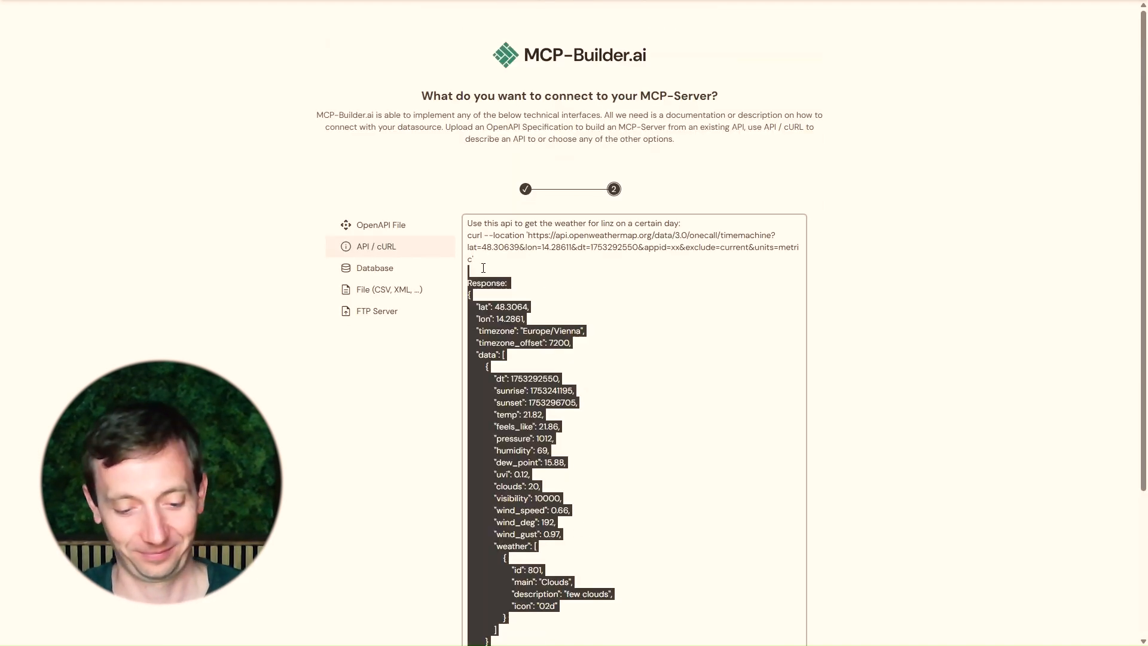
{"action": "key", "text": "BackSpace"}
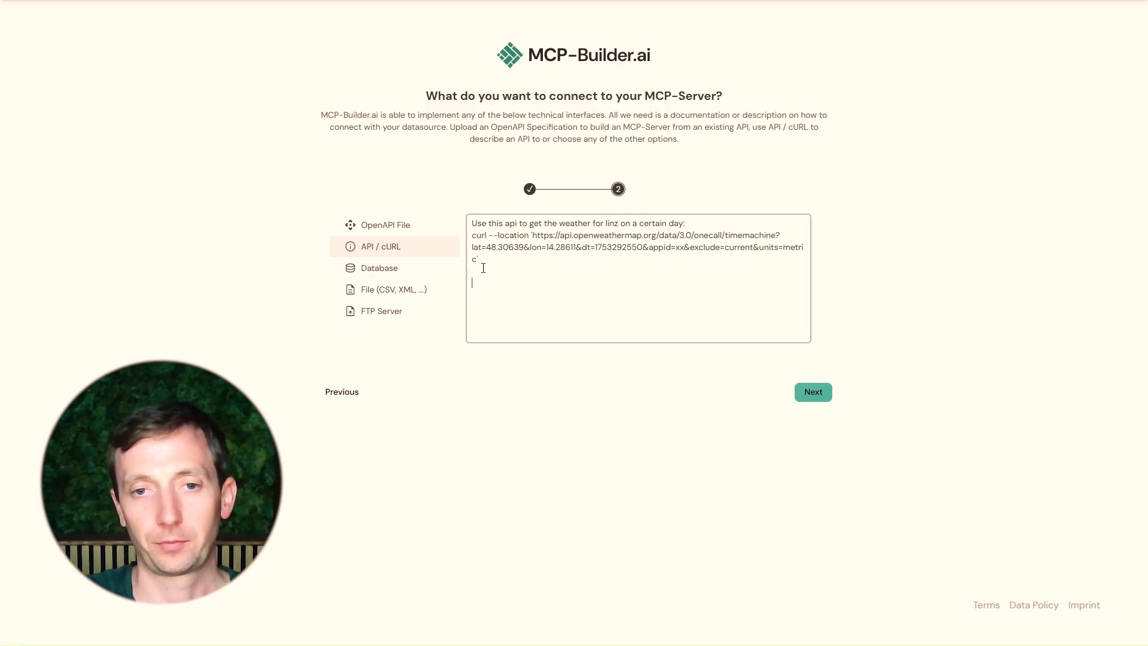
Add a new line reading "Secondly lets use this event API" below the cURL command
{"action": "type", "text": "Secondlyuse"}
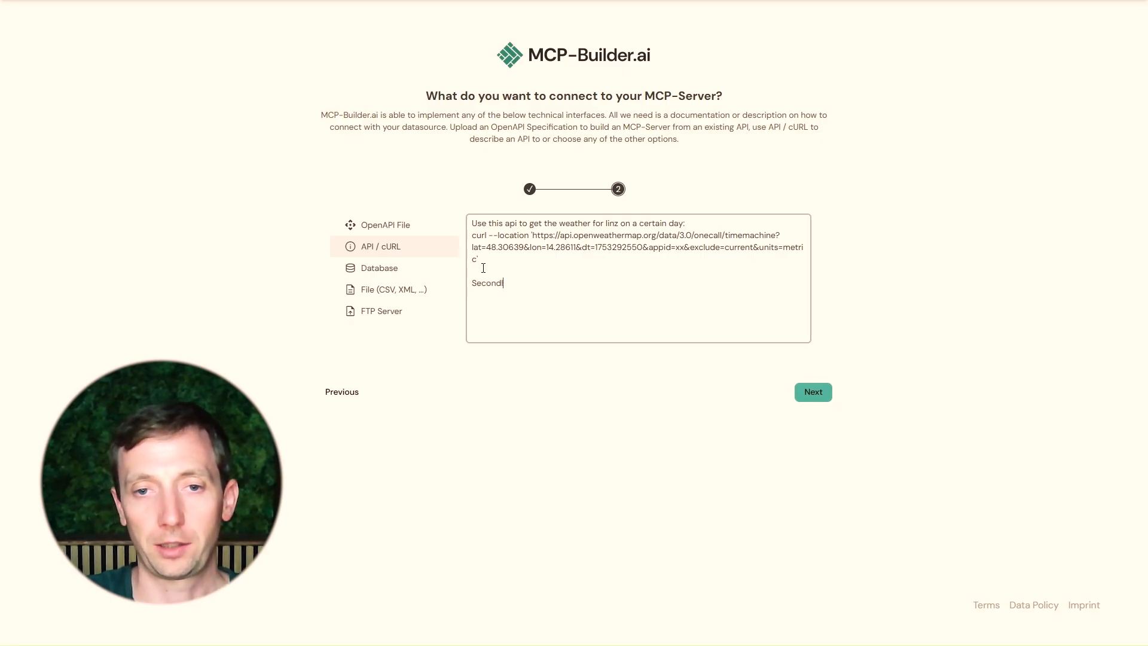
{"action": "key", "text": "BackSpace"}
{"action": "key", "text": "BackSpace"}
{"action": "key", "text": "BackSpace"}
{"action": "type", "text": "let"}
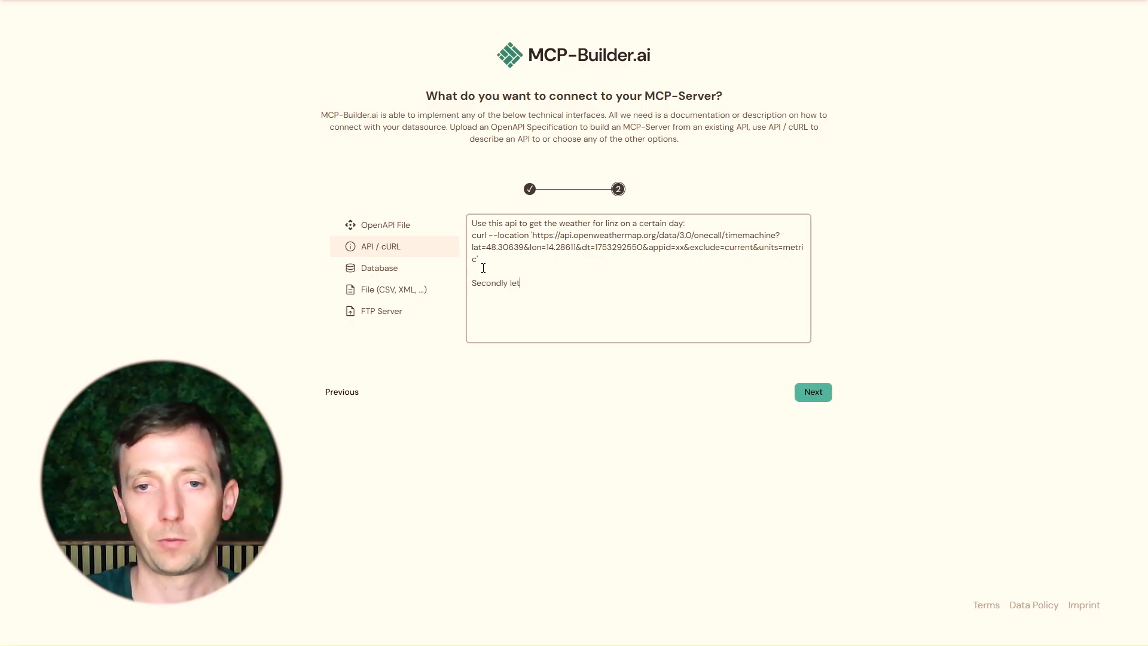
{"action": "type", "text": "s use this event "}
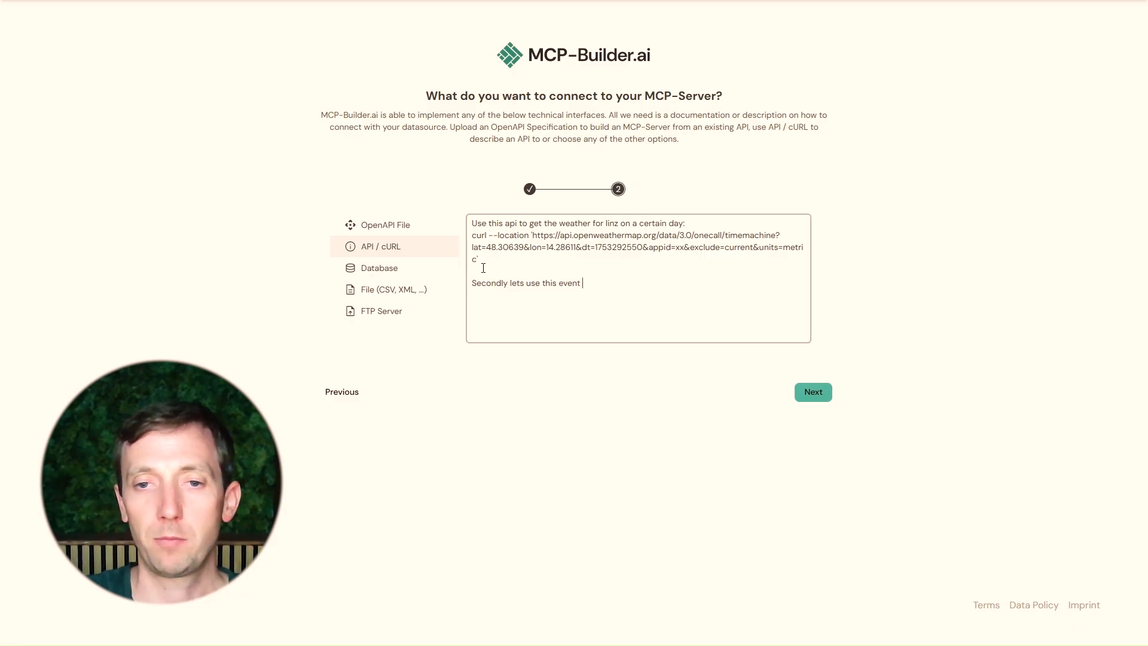
{"action": "type", "text": "API:  to get"}
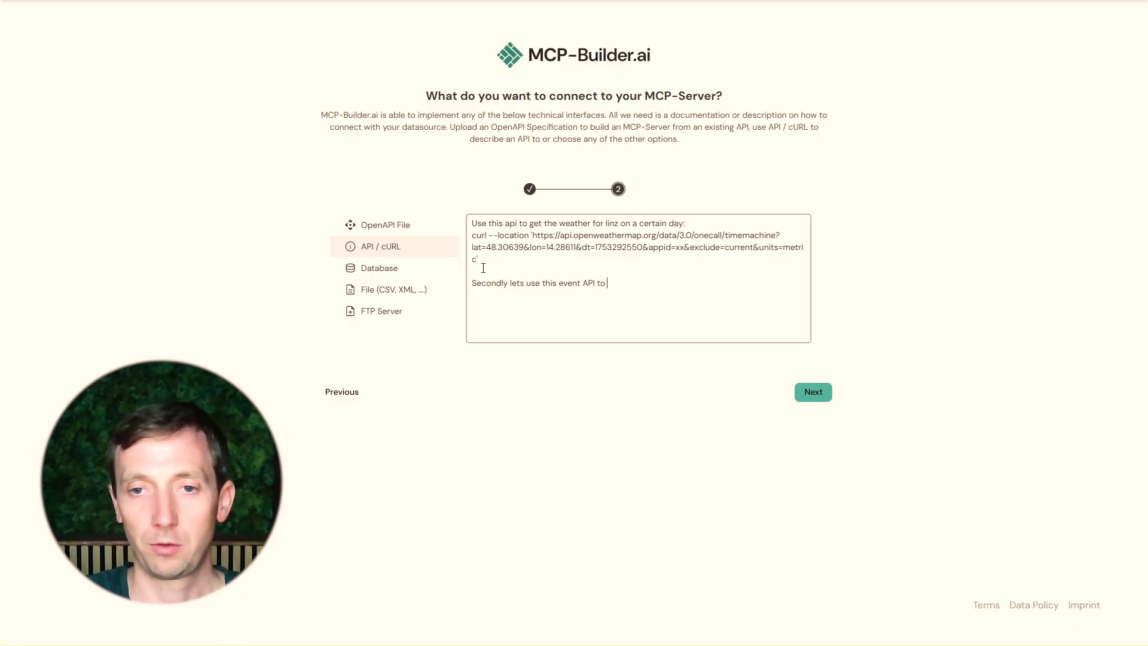
{"action": "key", "text": "BackSpace"}
{"action": "key", "text": "BackSpace"}
{"action": "key", "text": "BackSpace"}
{"action": "key", "text": "BackSpace"}
{"action": "key", "text": "BackSpace"}
{"action": "key", "text": "BackSpace"}
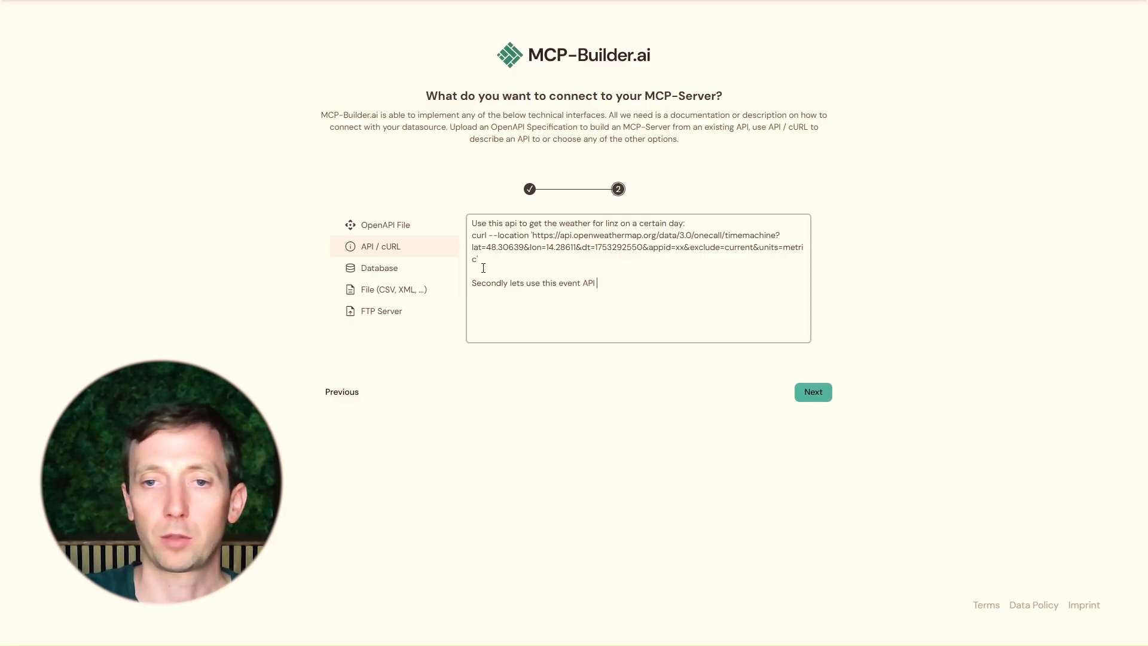
Copy the Linz events feed request URL from Postman
{"action": "key", "text": "alt+Tab"}
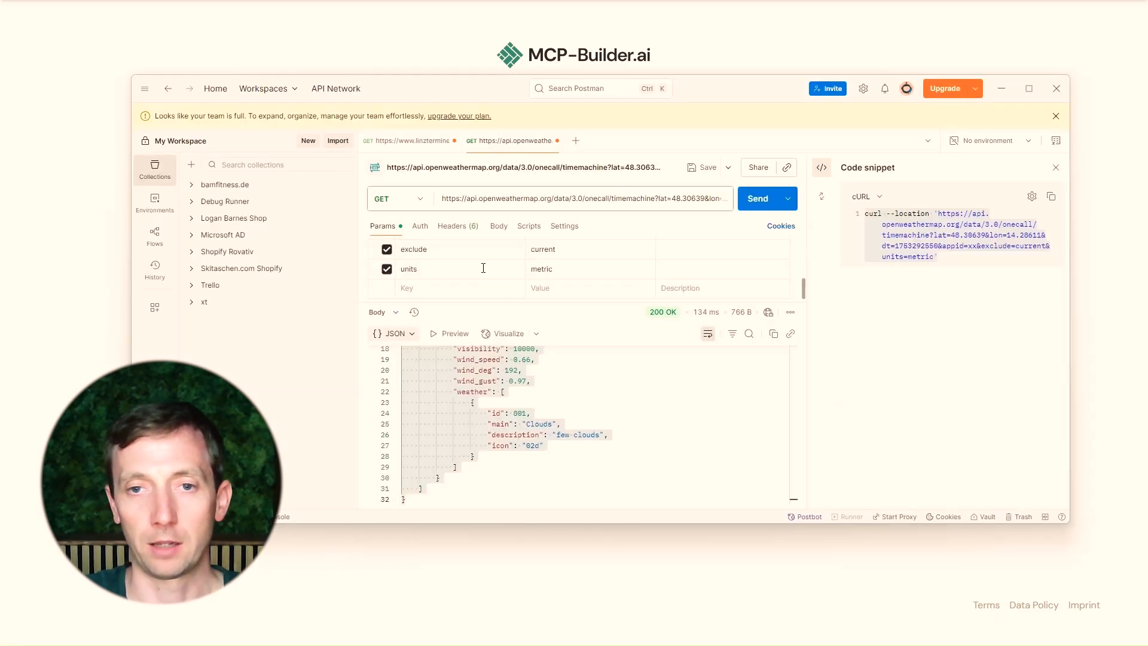
{"action": "left_click", "coordinate": [421, 145]}
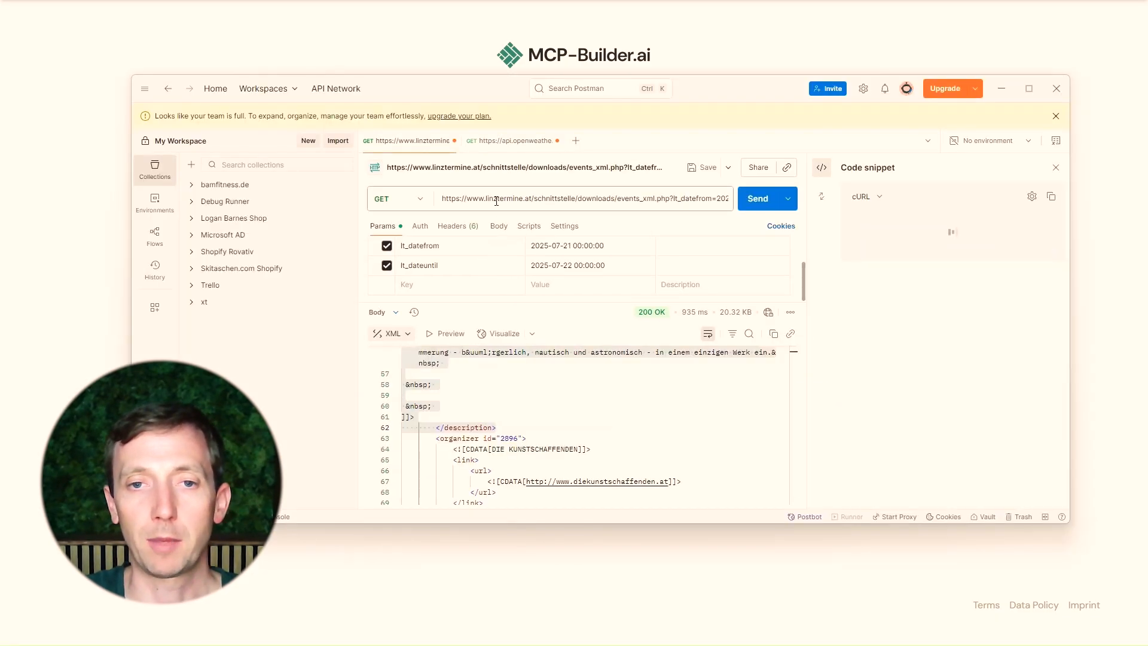
{"action": "left_click", "coordinate": [495, 198]}
{"action": "double_click", "coordinate": [990, 246]}
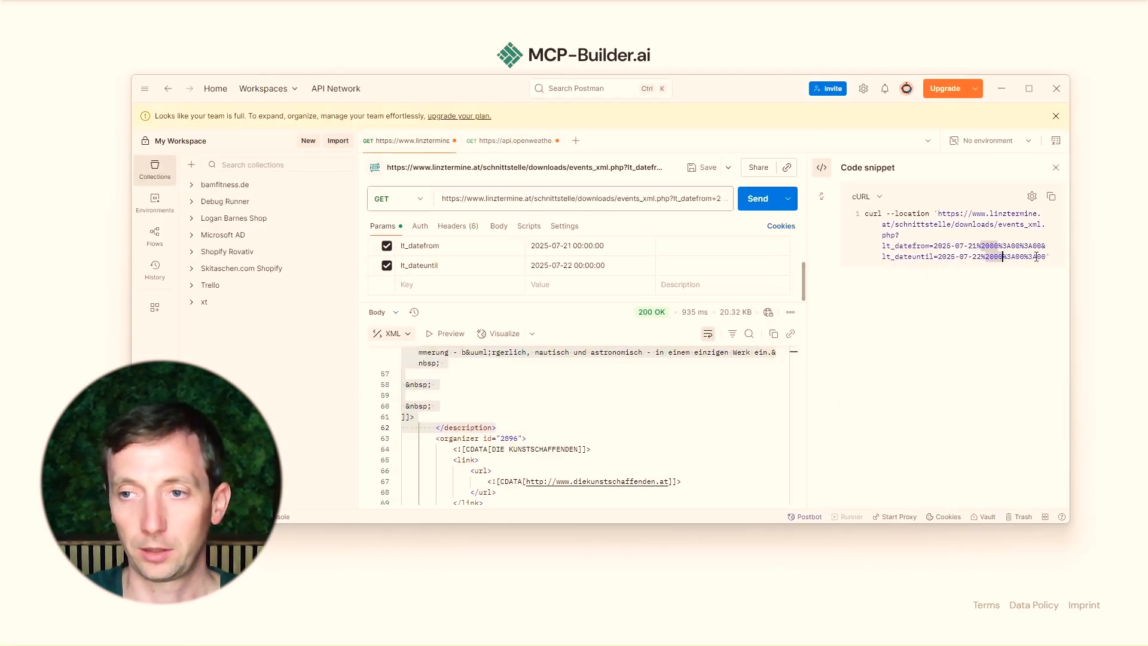
{"action": "left_click", "coordinate": [546, 198]}
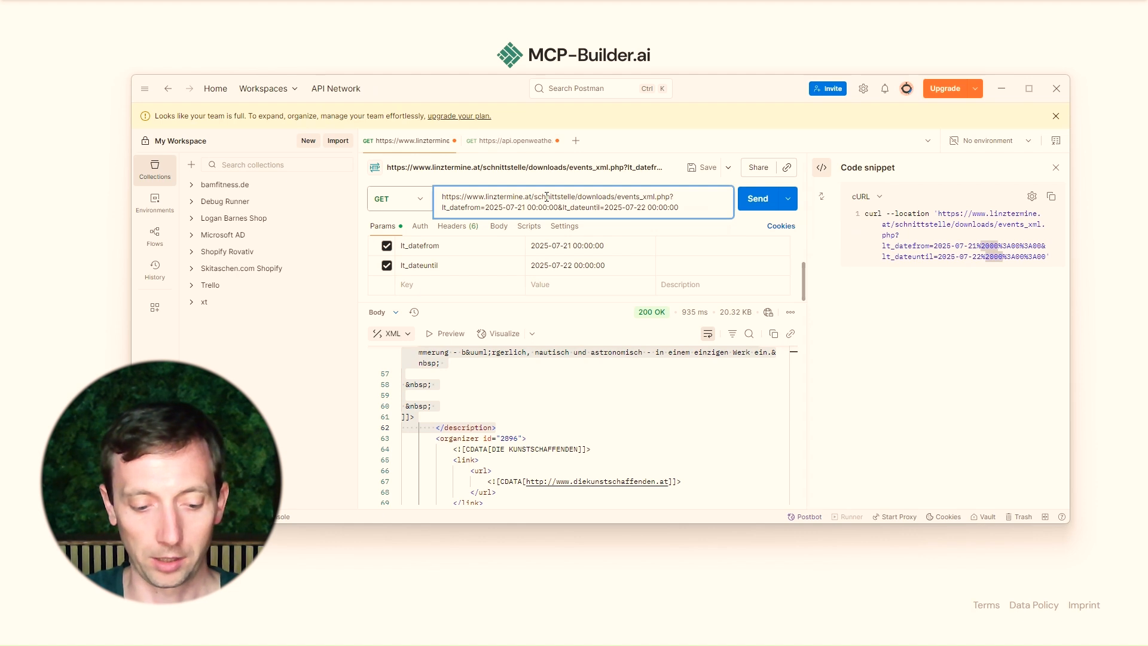
{"action": "key", "text": "ctrl+a"}
{"action": "key", "text": "ctrl+c"}
Reword the events line to "Secondly lets use this event xml feed. this is the url:"
{"action": "key", "text": "alt+Tab"}
{"action": "left_click", "coordinate": [612, 281]}
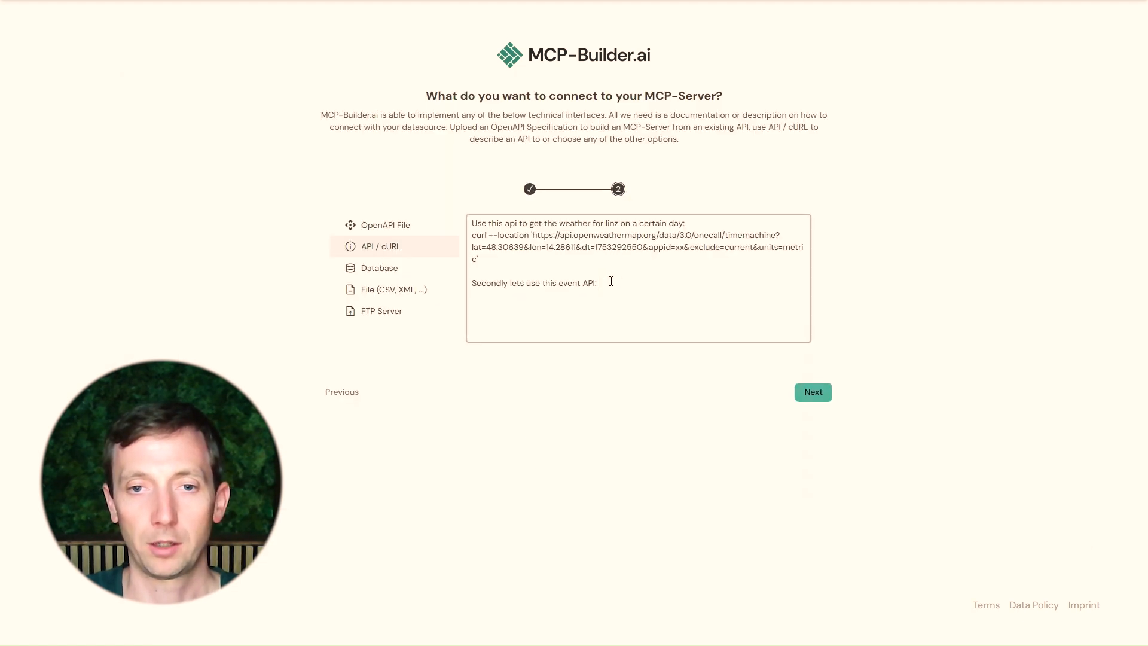
{"action": "double_click", "coordinate": [612, 282]}
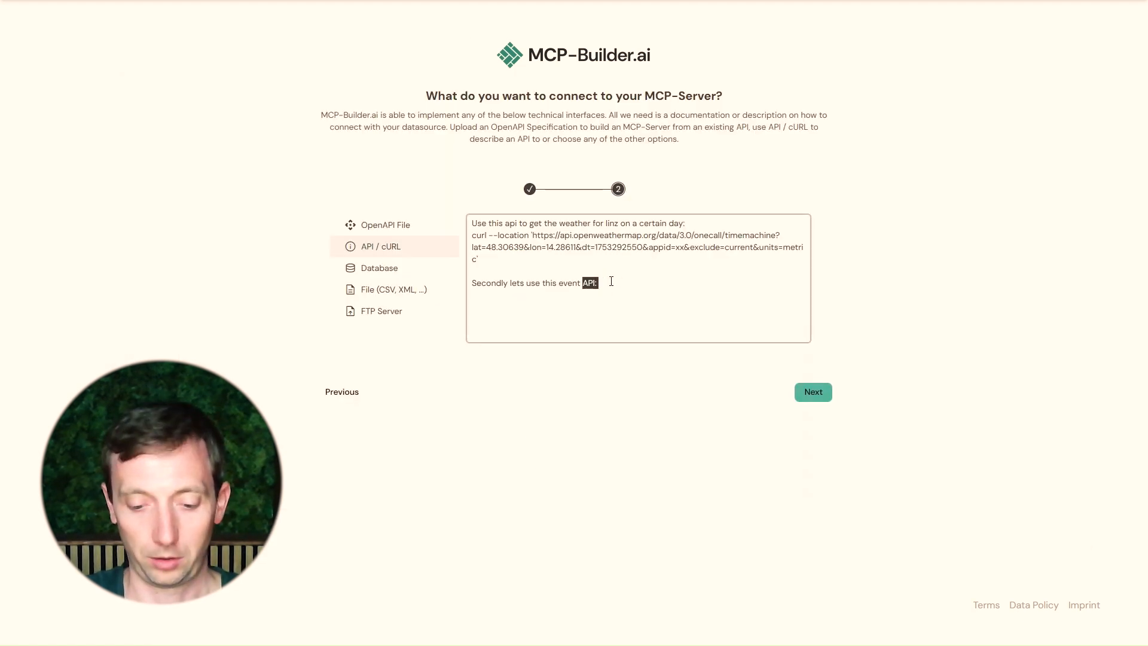
{"action": "type", "text": "api"}
{"action": "key", "text": "BackSpace"}
{"action": "key", "text": "BackSpace"}
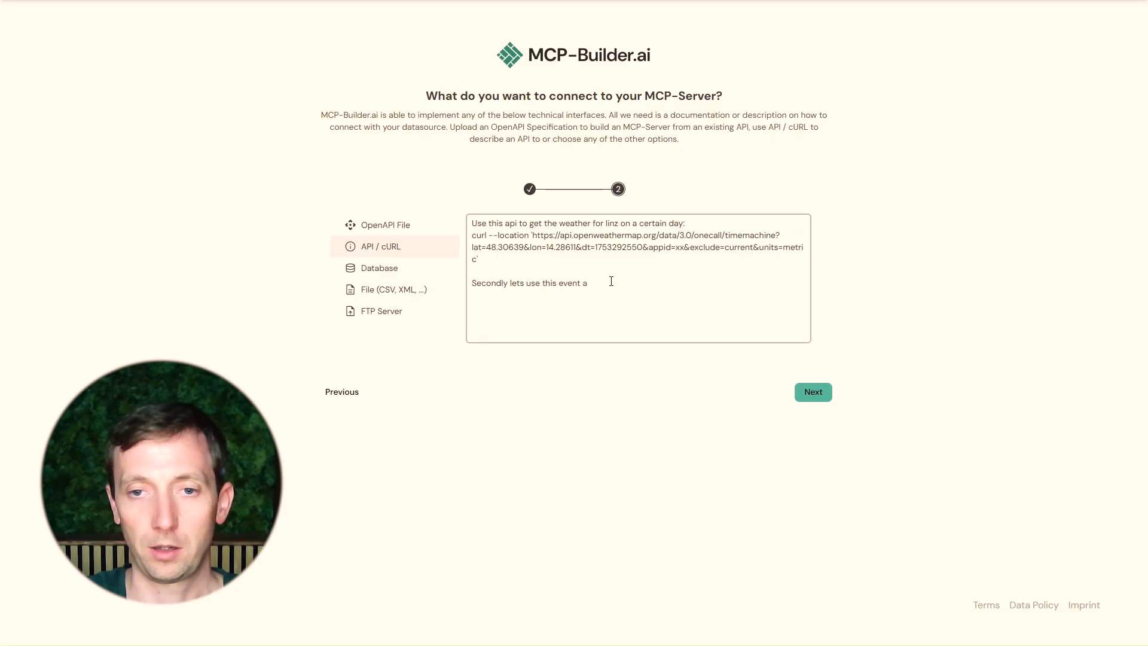
{"action": "key", "text": "BackSpace"}
{"action": "type", "text": "xml feedb"}
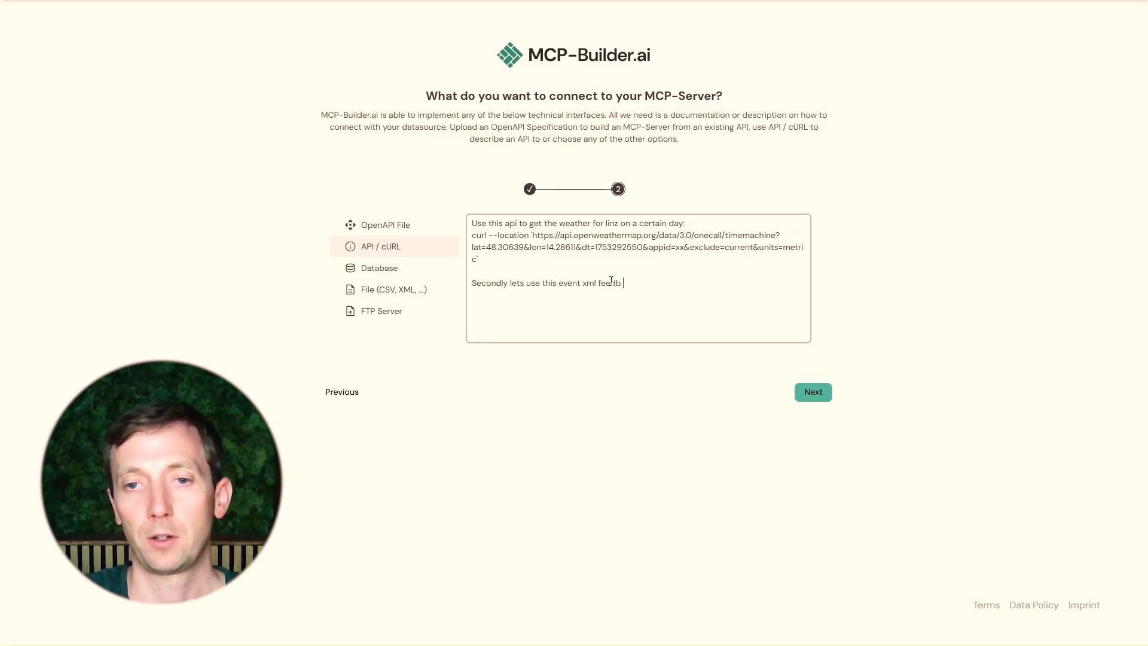
{"action": "key", "text": "BackSpace"}
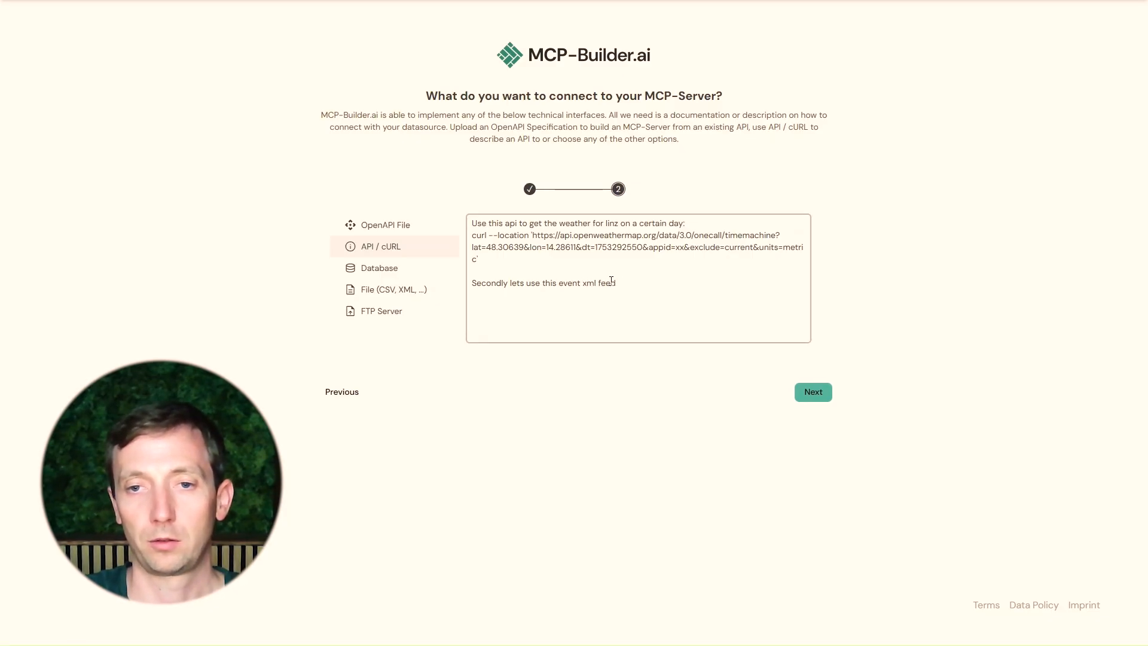
{"action": "type", "text": ". this is th eurl"}
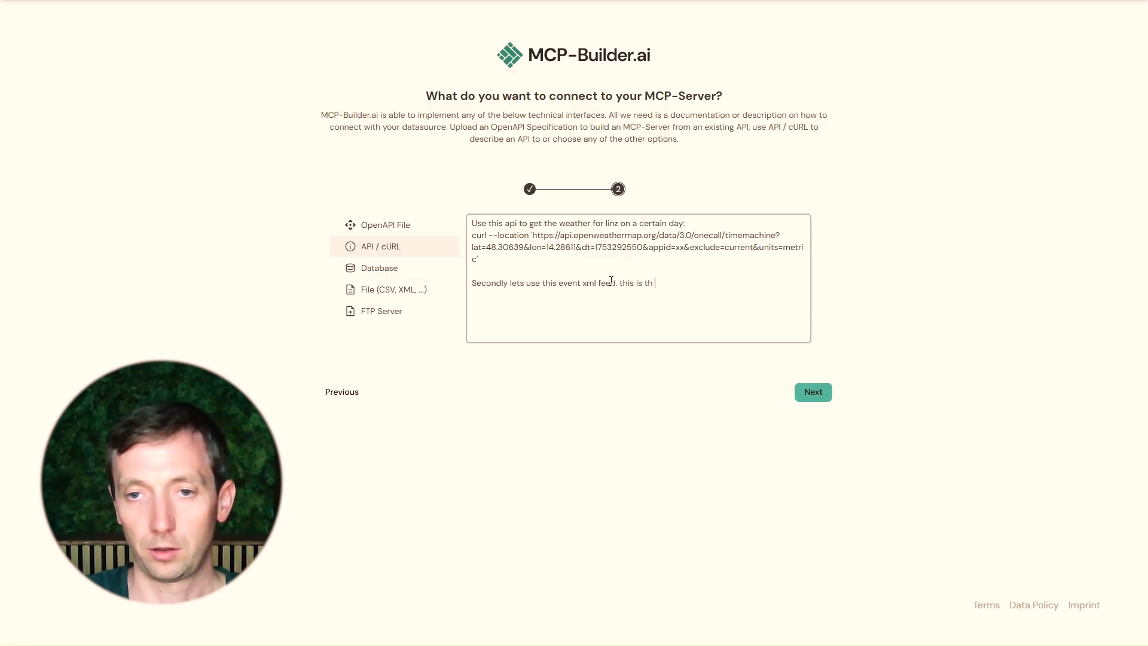
{"action": "key", "text": "BackSpace"}
{"action": "key", "text": "BackSpace"}
{"action": "key", "text": "BackSpace"}
{"action": "key", "text": "BackSpace"}
{"action": "key", "text": "BackSpace"}
{"action": "type", "text": "e url:"}
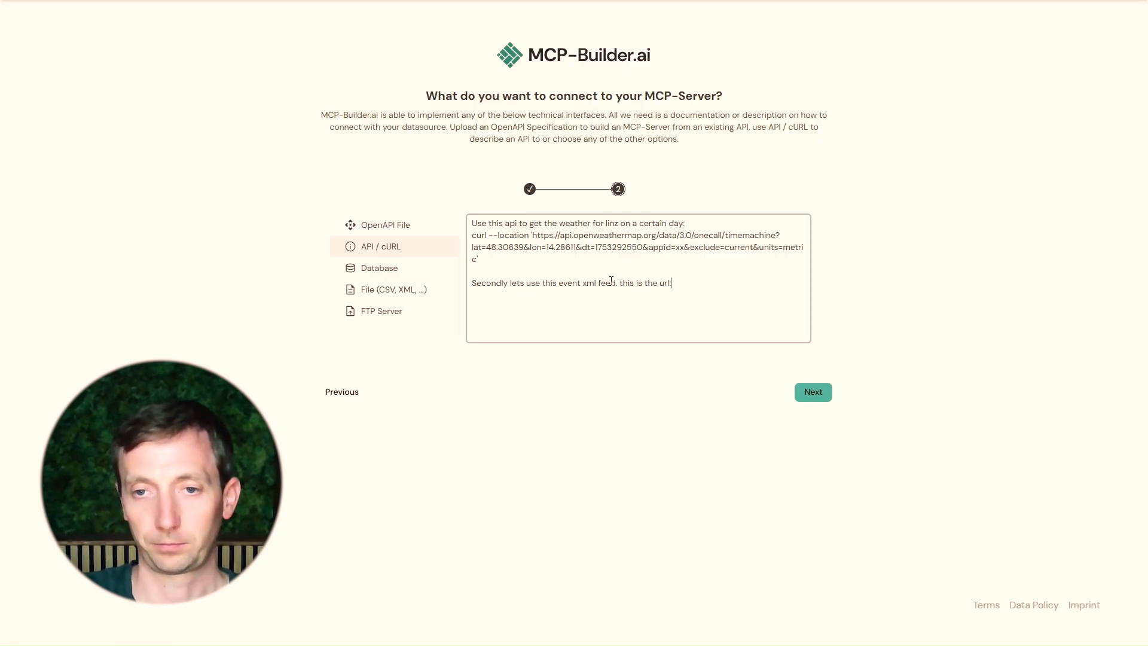
Paste the events URL after it and add a line "and here is an response example:"
{"action": "key", "text": "ctrl+v"}
{"action": "key", "text": "Return"}
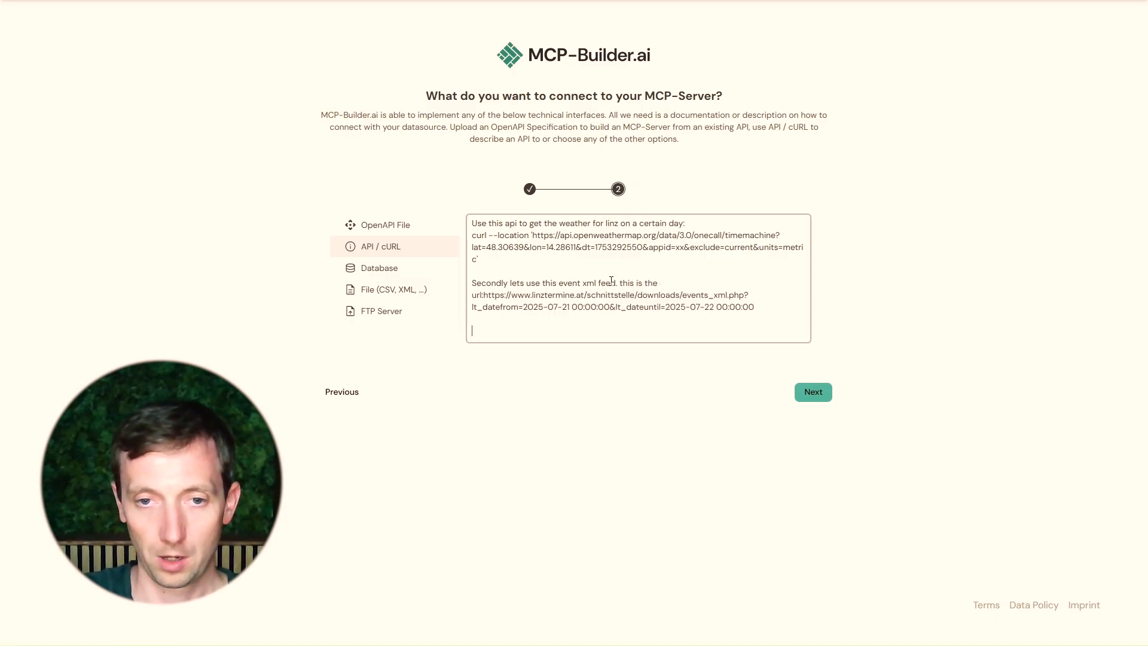
{"action": "type", "text": "and here is "}
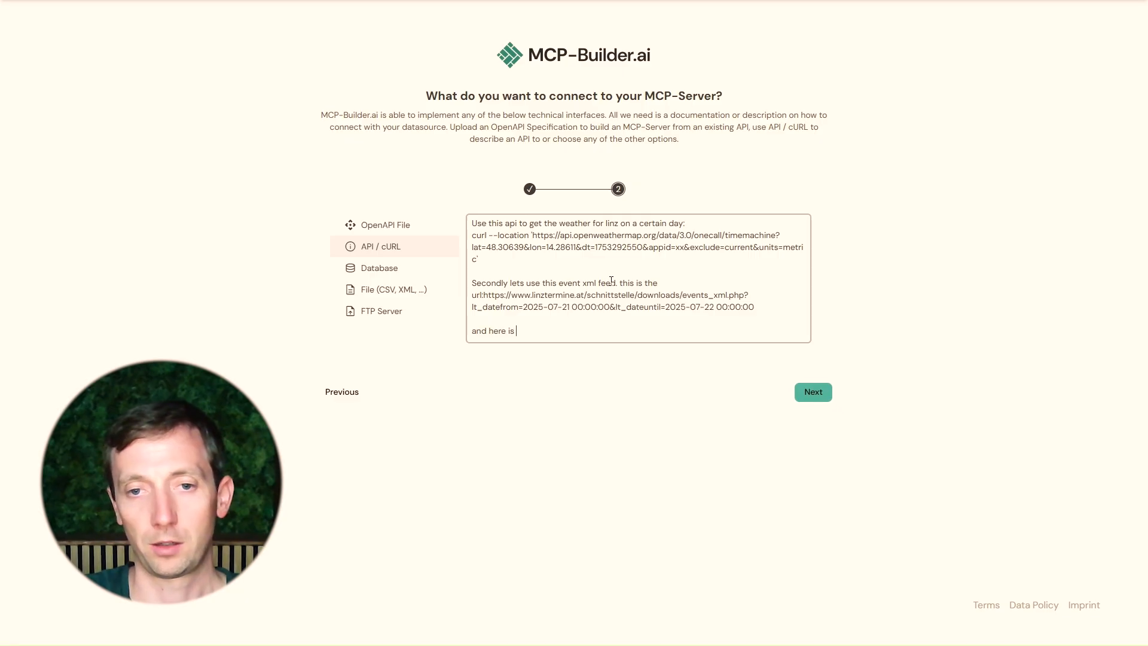
{"action": "type", "text": "an response example:"}
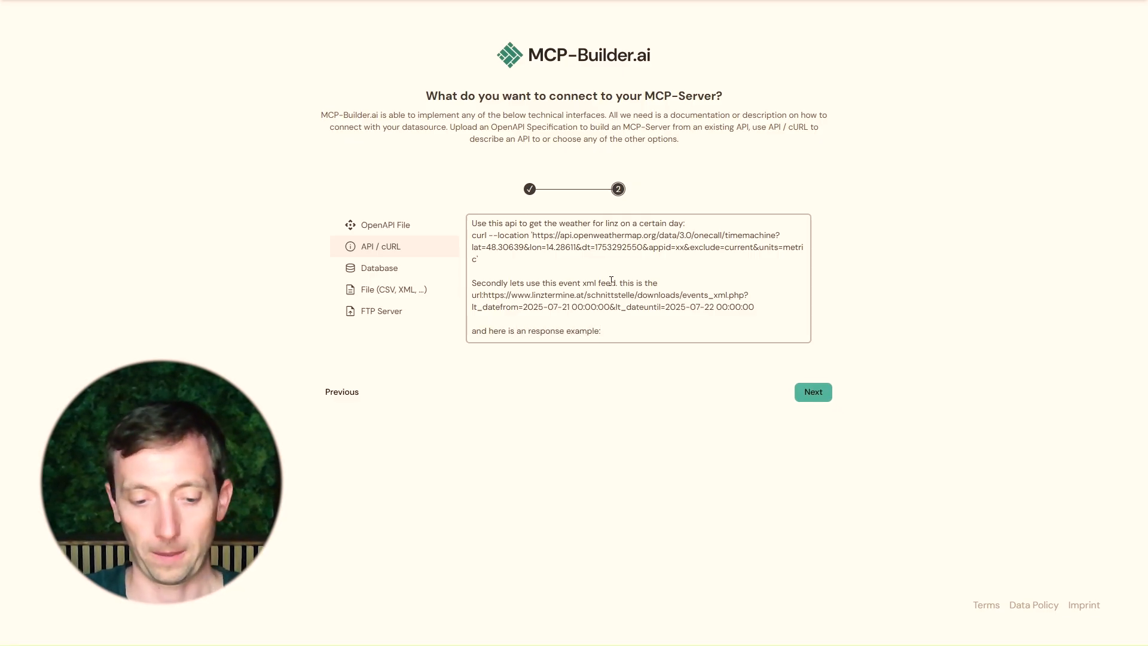
Copy the events XML response from Postman and paste it below the response example line
{"action": "key", "text": "alt+Tab"}
{"action": "scroll", "coordinate": [518, 385], "scroll_direction": "up", "scroll_amount": 10}
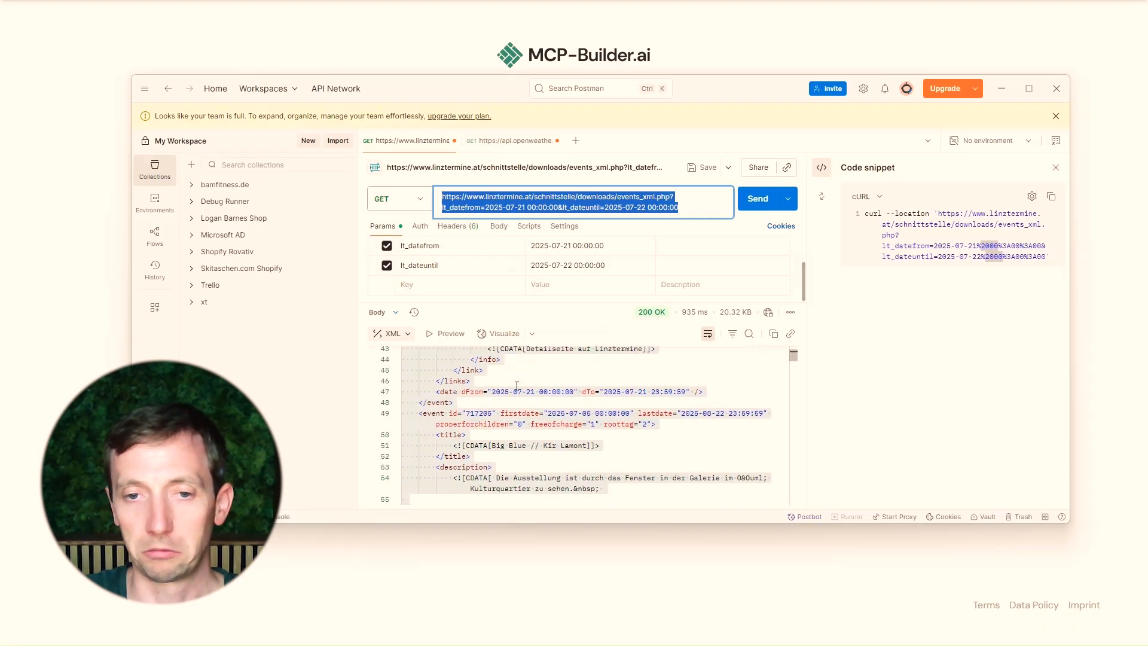
{"action": "left_click", "coordinate": [518, 386]}
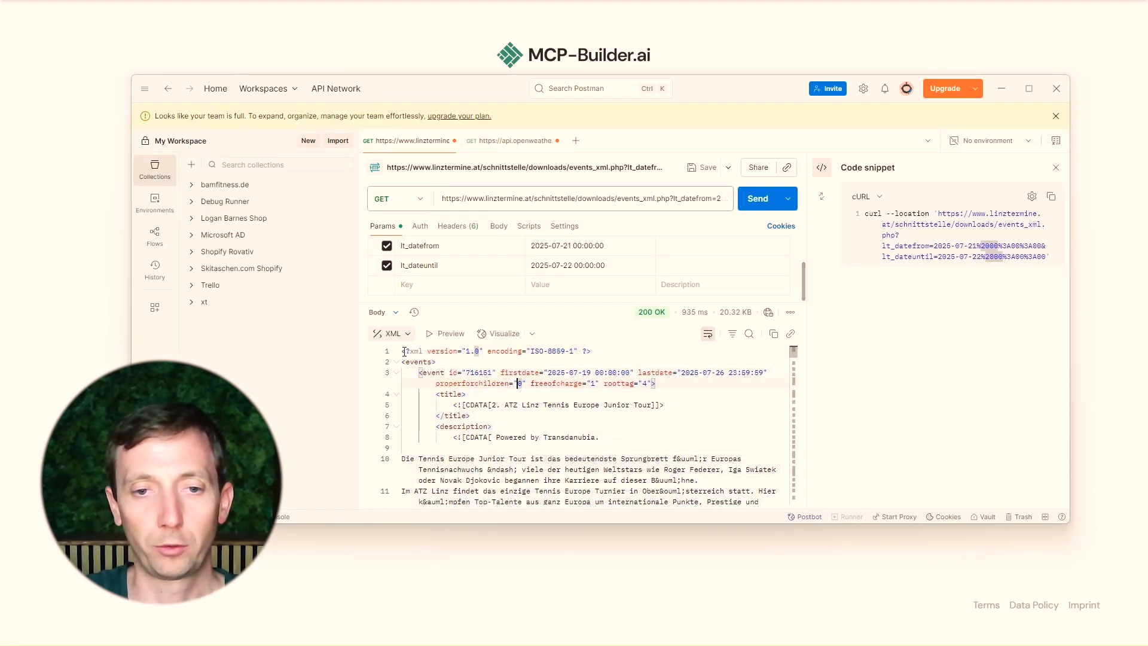
{"action": "scroll", "coordinate": [450, 389], "scroll_direction": "down", "scroll_amount": 3}
{"action": "scroll", "coordinate": [450, 388], "scroll_direction": "down", "scroll_amount": 10}
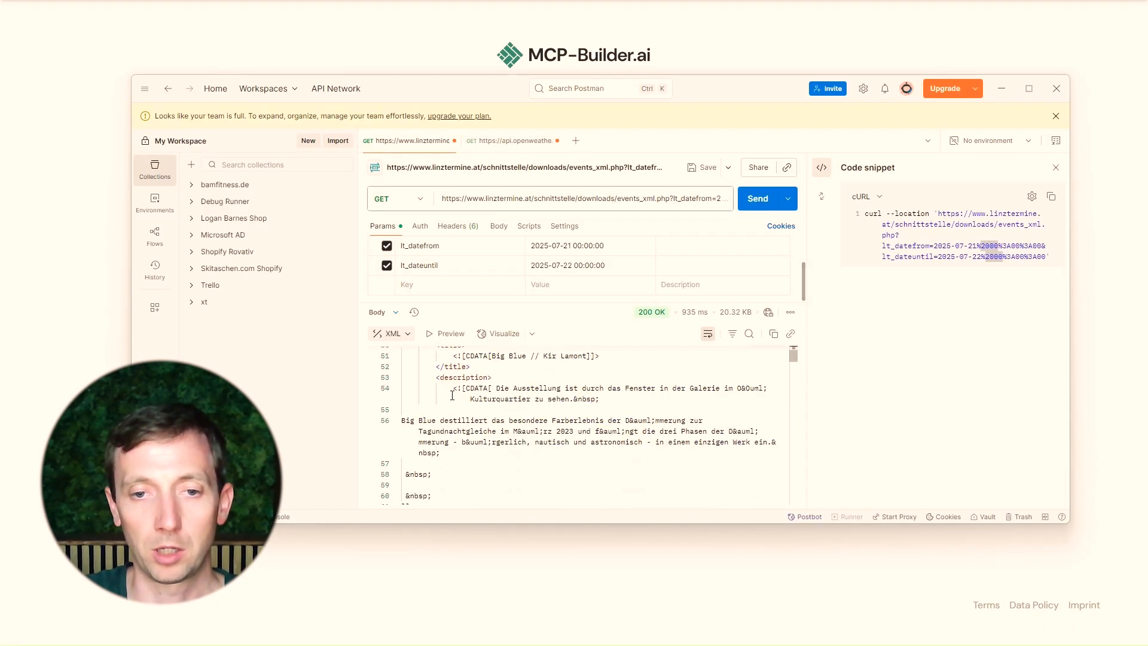
{"action": "left_click_drag", "start_coordinate": [406, 345], "coordinate": [508, 373]}
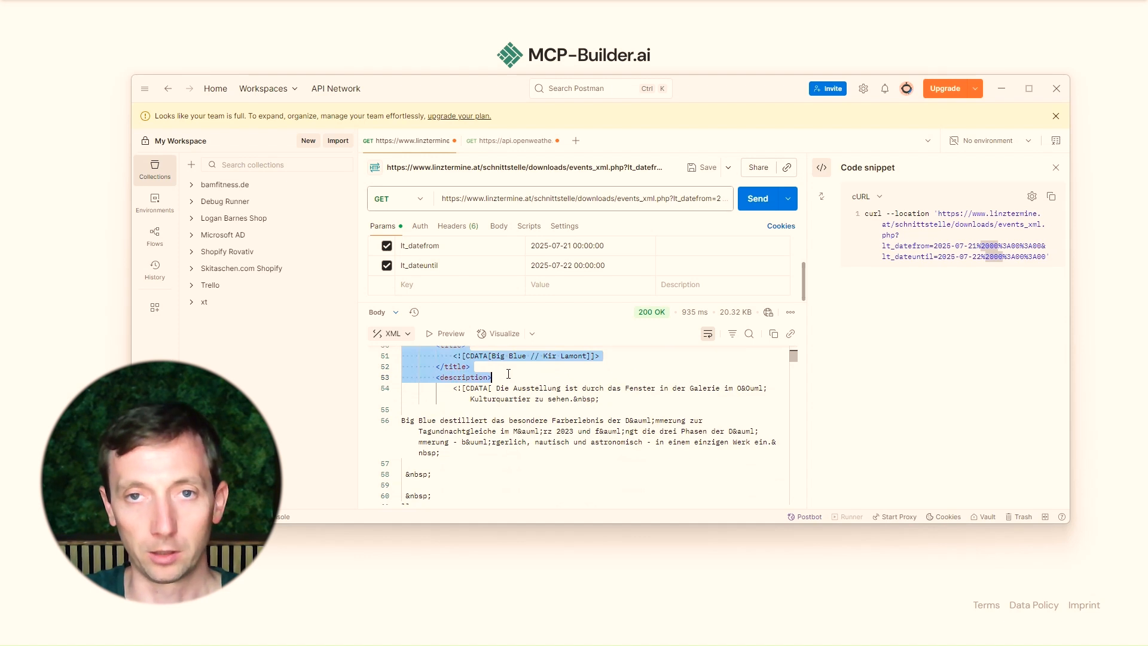
{"action": "left_click", "coordinate": [364, 47]}
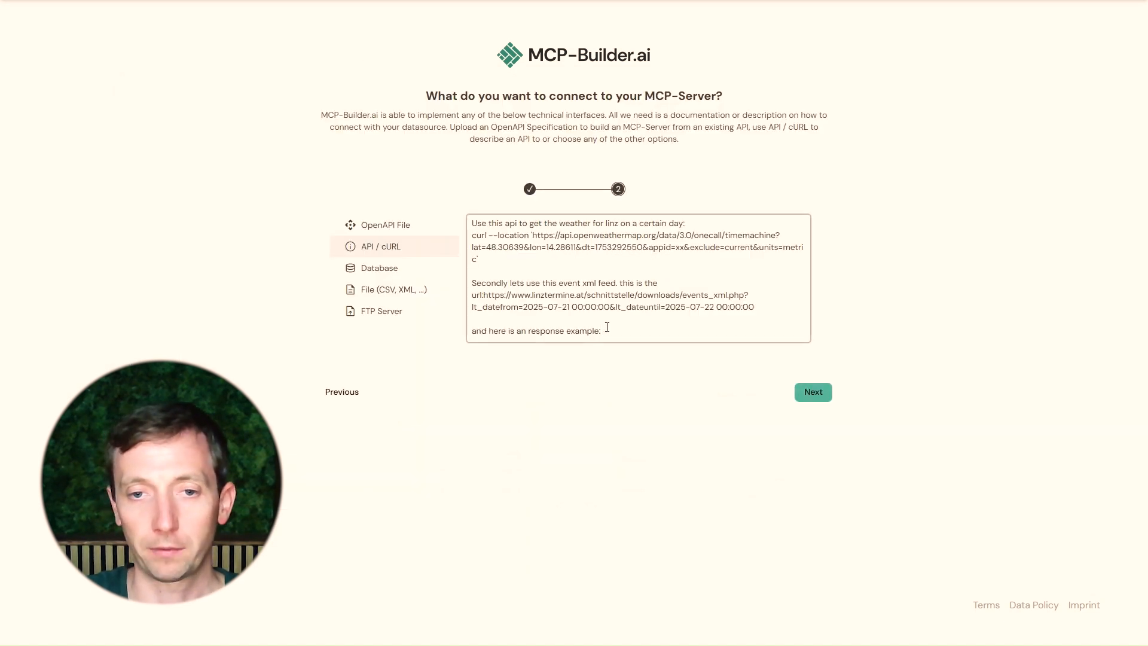
{"action": "key", "text": "Return"}
{"action": "key", "text": "ctrl+v"}
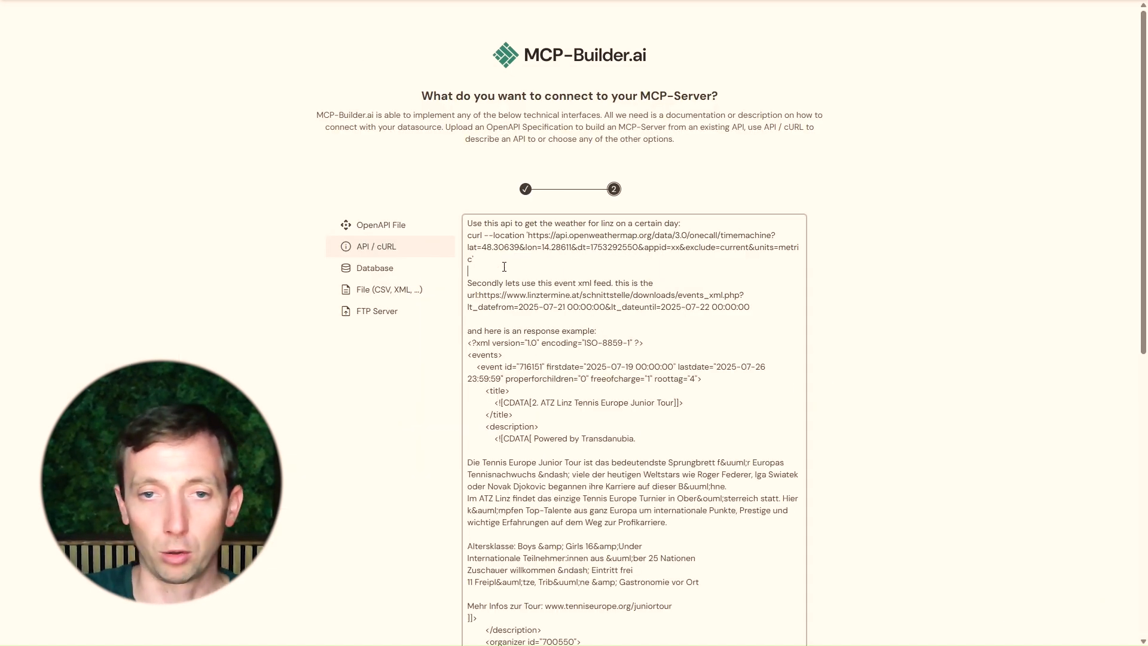
Add a "Response:" heading below the weather cURL command
{"action": "key", "text": "Return"}
{"action": "key", "text": "Return"}
{"action": "key", "text": "Up"}
{"action": "type", "text": "Response"}
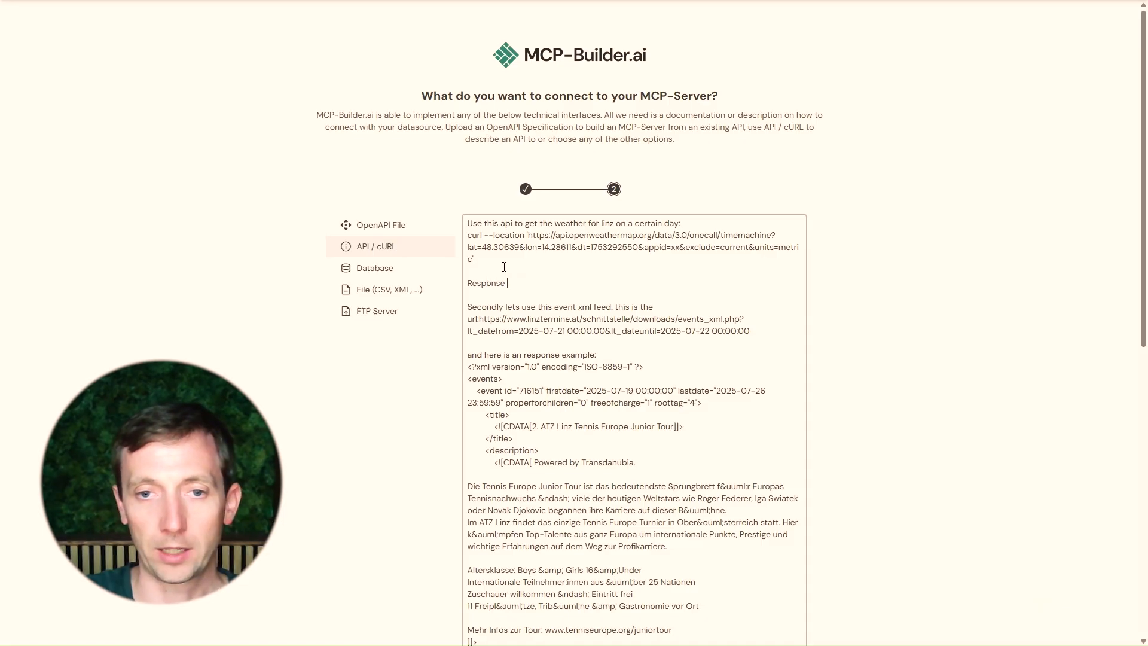
{"action": "key", "text": "BackSpace"}
{"action": "type", "text": ":"}
{"action": "key", "text": "Return"}
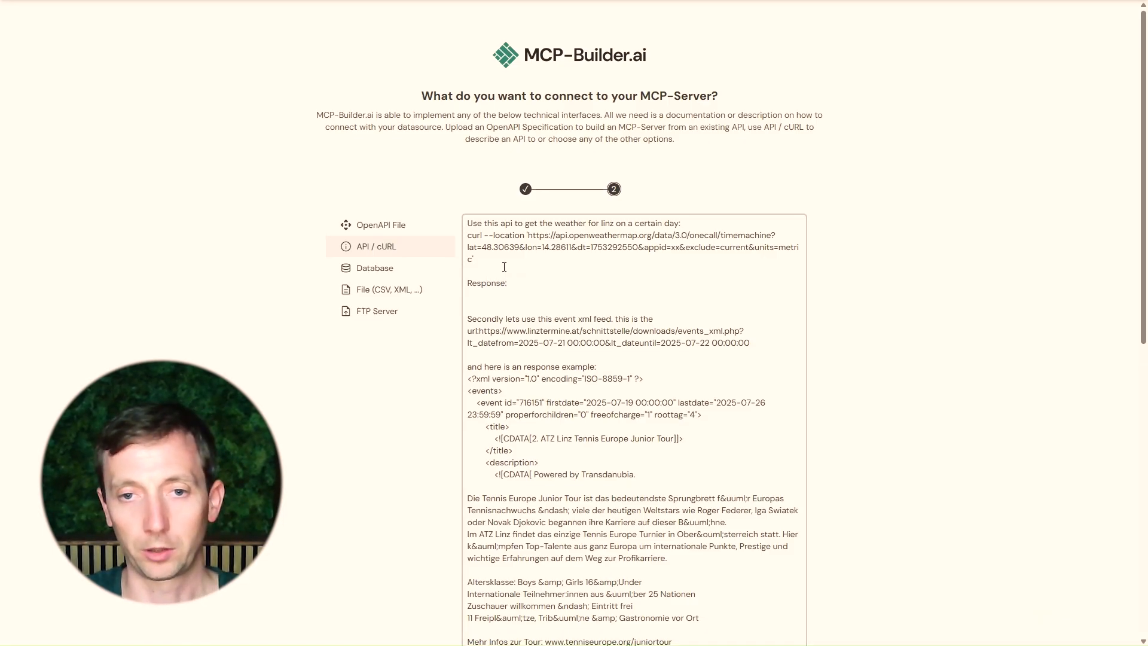
Copy the weather JSON response from Postman and paste it under the Response heading
{"action": "key", "text": "alt+Tab"}
{"action": "left_click", "coordinate": [523, 142]}
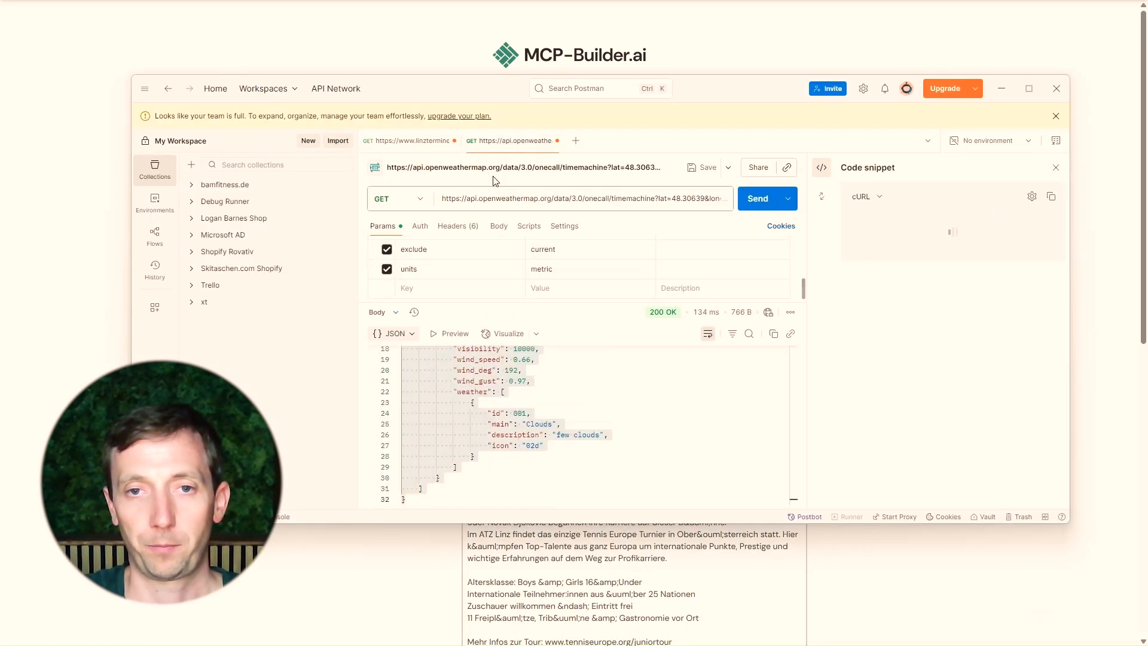
{"action": "left_click", "coordinate": [495, 478]}
{"action": "key", "text": "ctrl+a"}
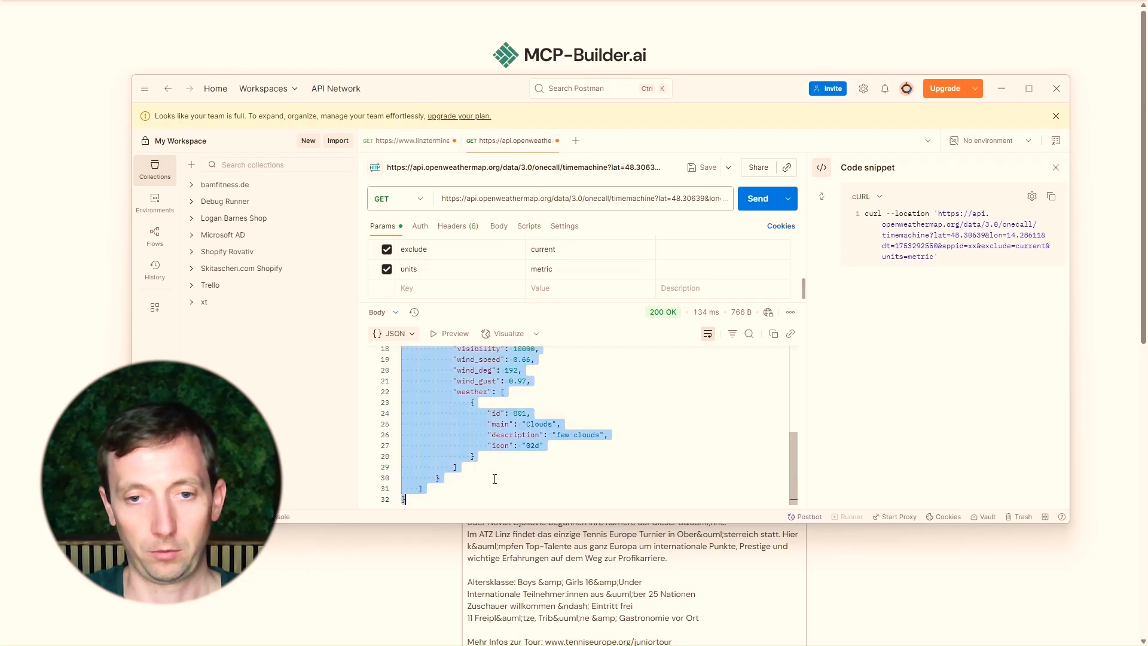
{"action": "key", "text": "alt+Tab"}
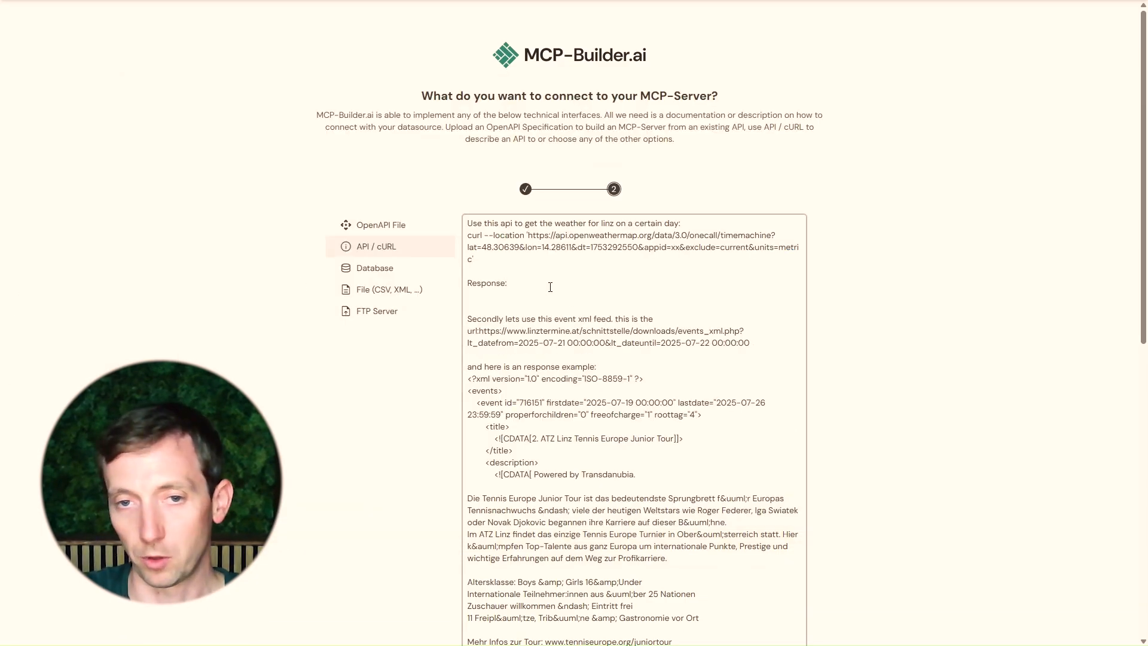
{"action": "key", "text": "ctrl+v"}
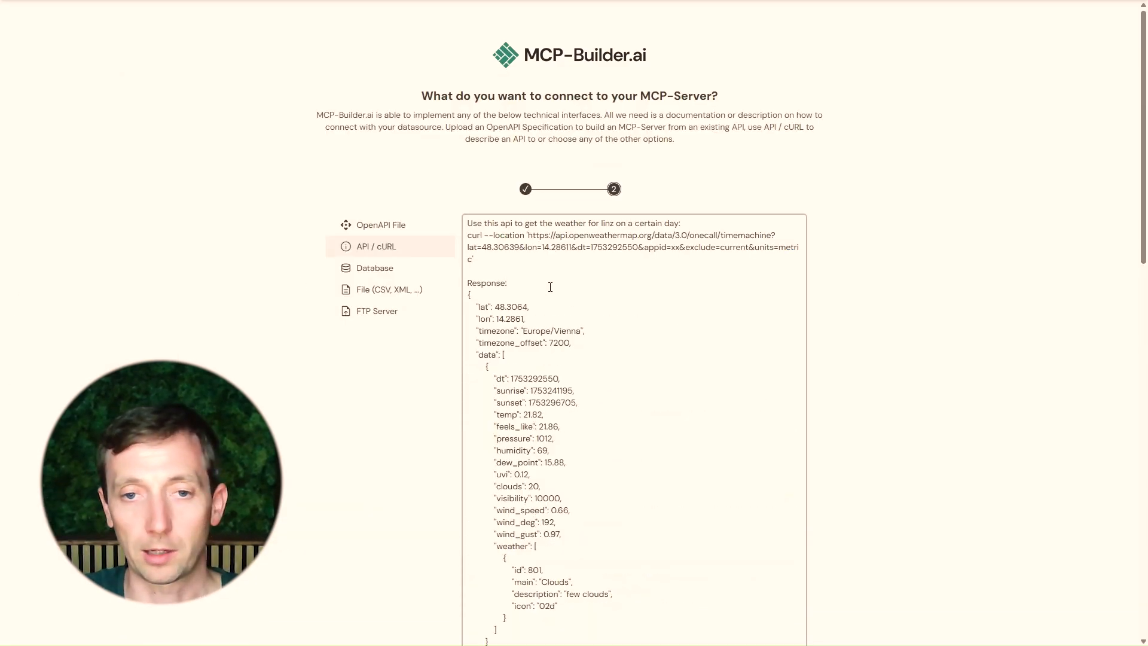
Submit the API description to generate the MCP server
{"action": "scroll", "coordinate": [987, 295], "scroll_direction": "down", "scroll_amount": 10}
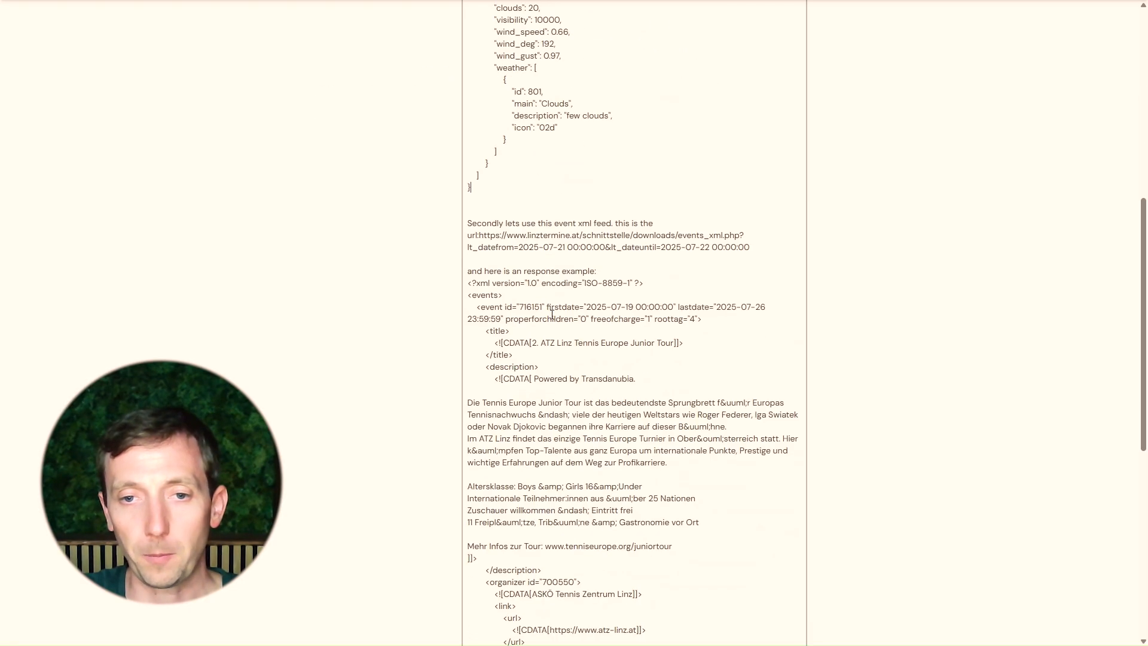
{"action": "scroll", "coordinate": [930, 318], "scroll_direction": "down", "scroll_amount": 10}
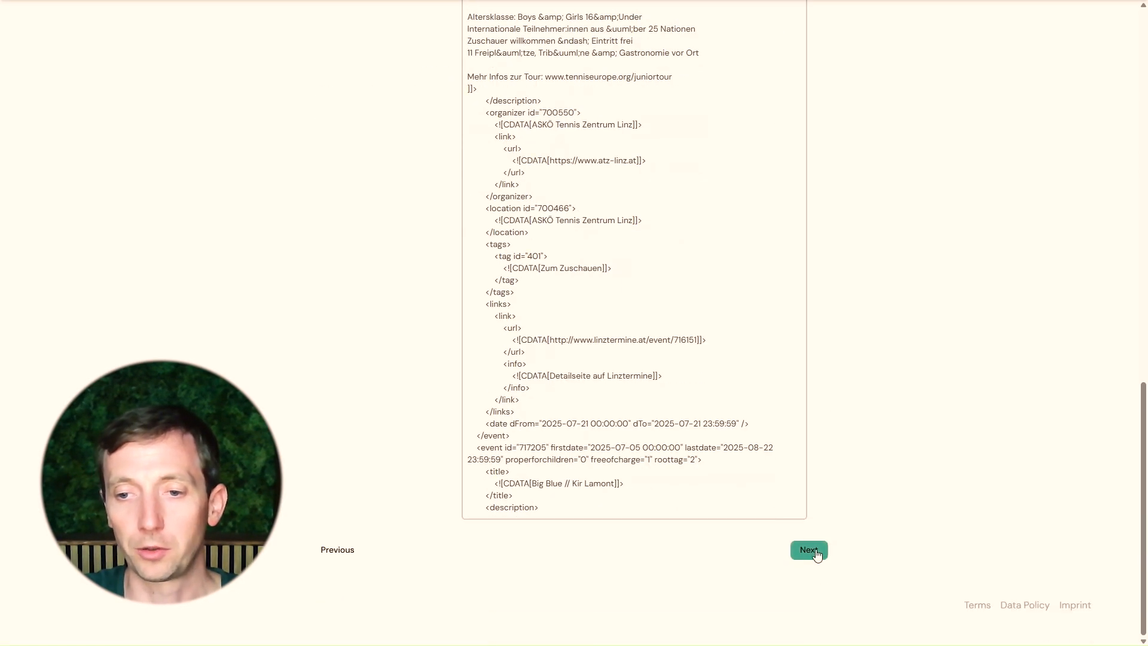
{"action": "left_click", "coordinate": [811, 550]}
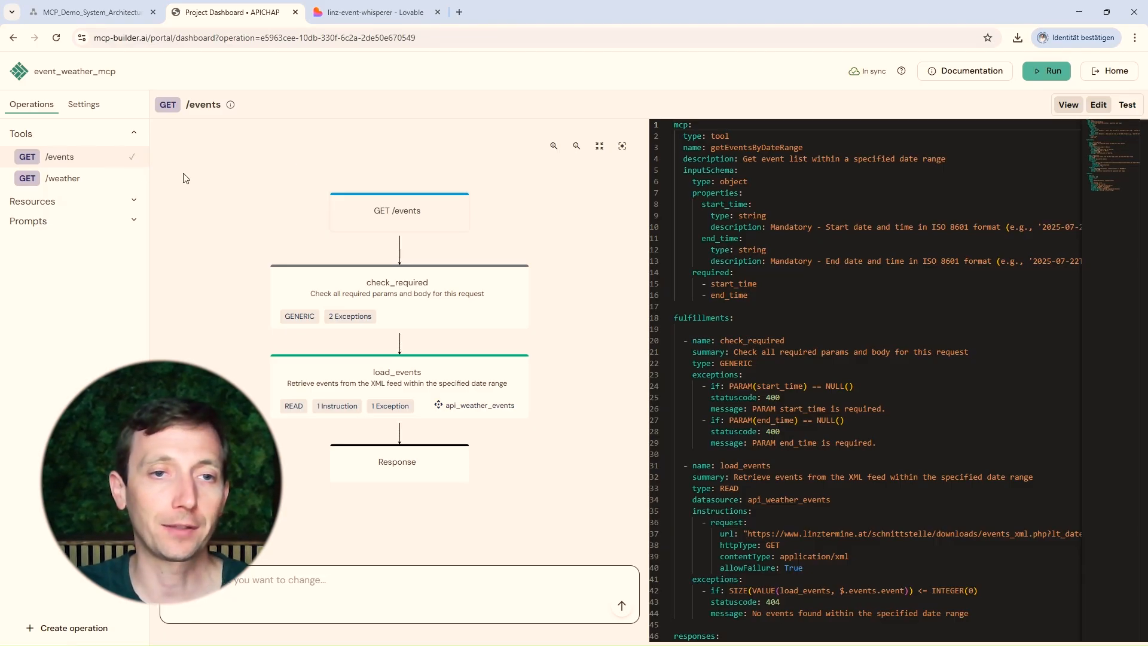
Review the generated /weather and /events operation definitions and their descriptions
{"action": "left_click", "coordinate": [95, 177]}
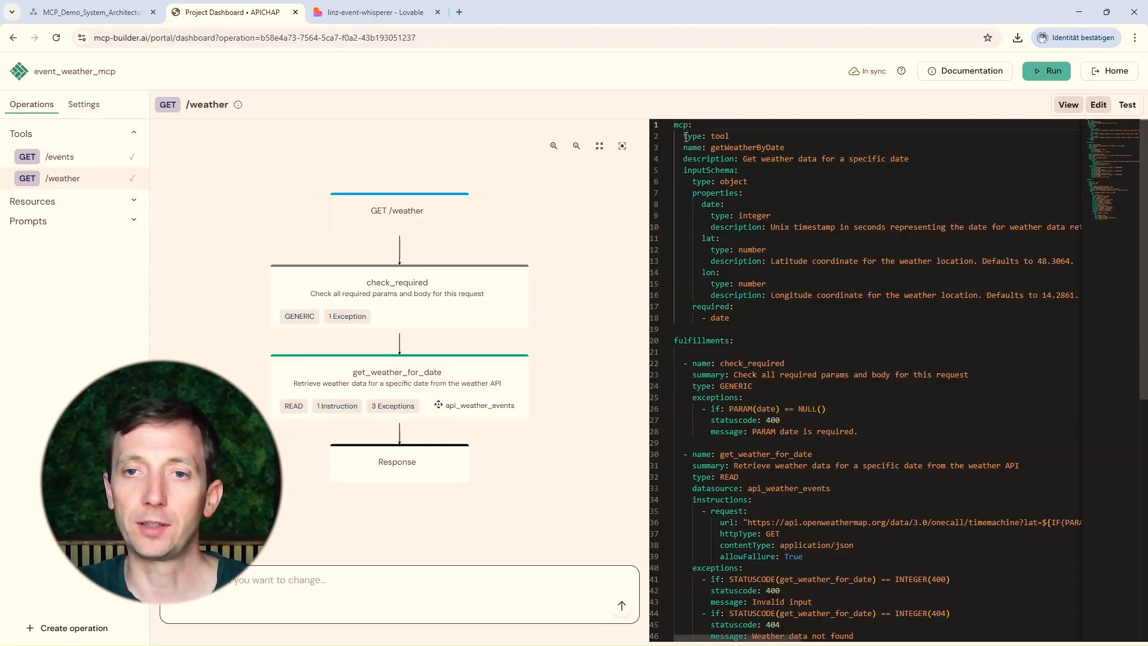
{"action": "left_click_drag", "start_coordinate": [685, 158], "coordinate": [905, 159]}
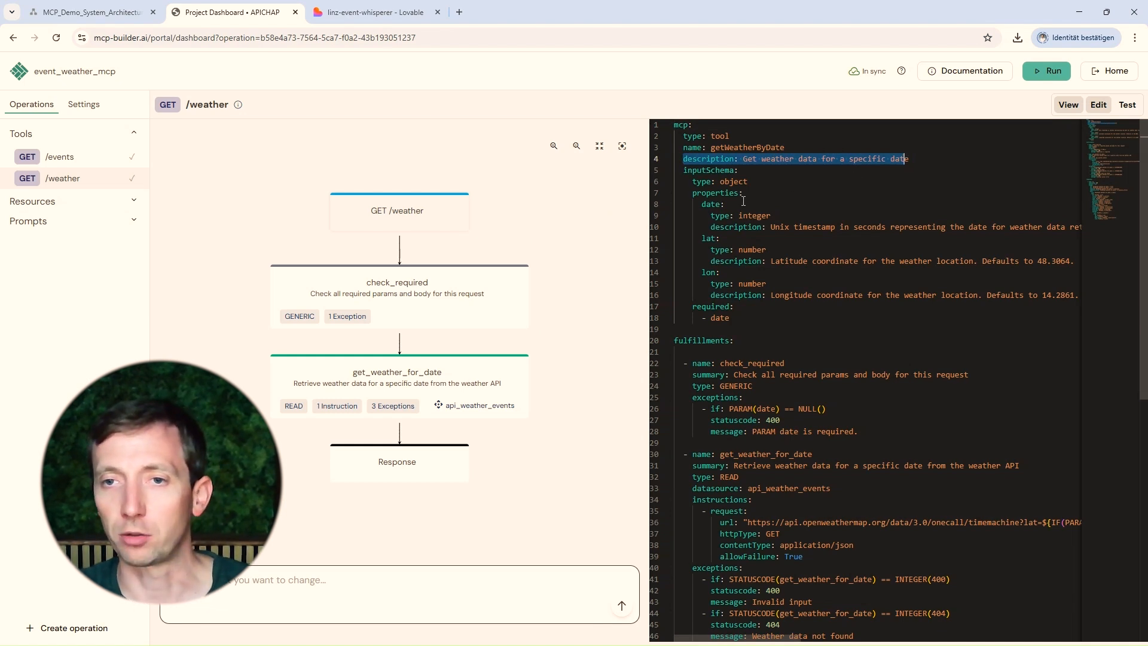
{"action": "left_click", "coordinate": [743, 161]}
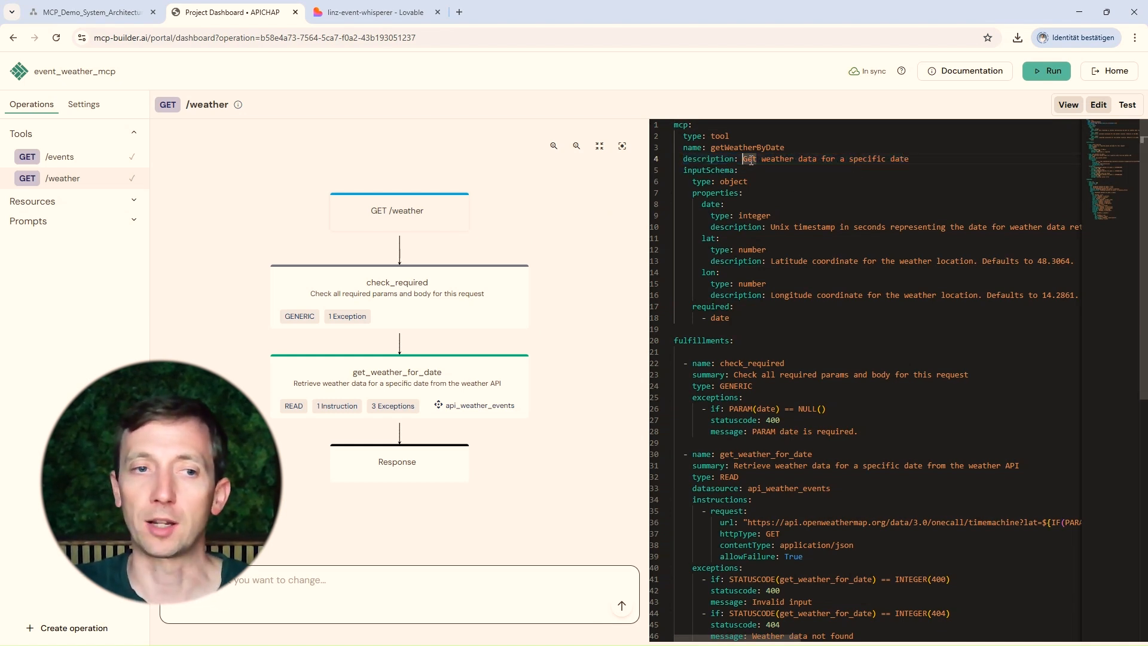
{"action": "left_click", "coordinate": [933, 160], "text": "shift"}
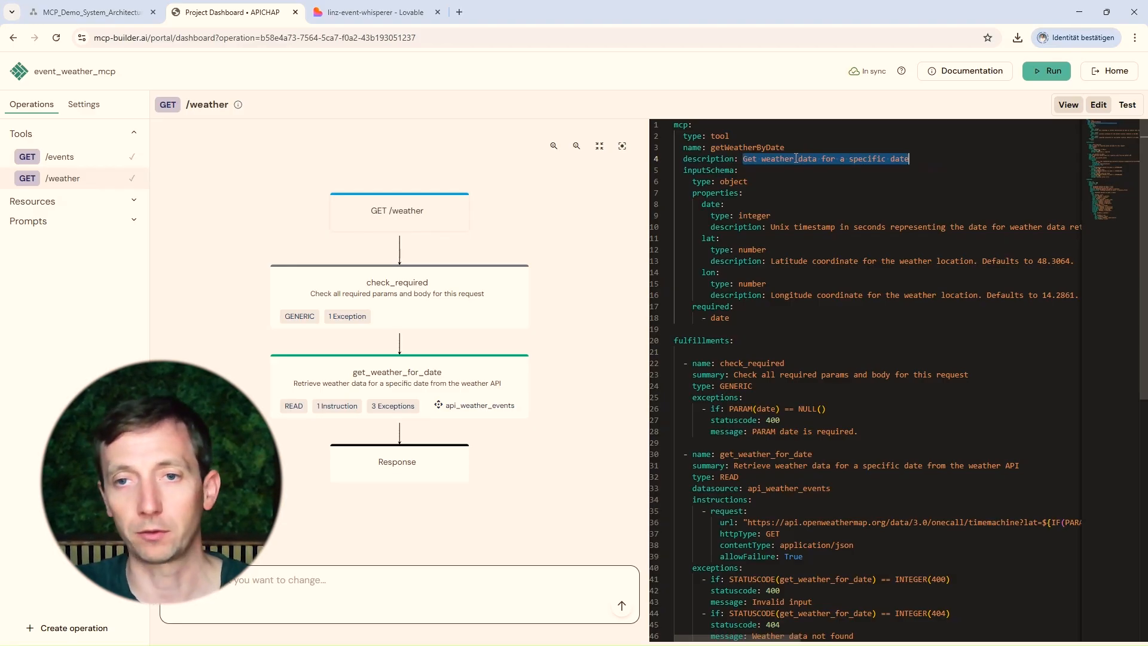
{"action": "left_click", "coordinate": [705, 210]}
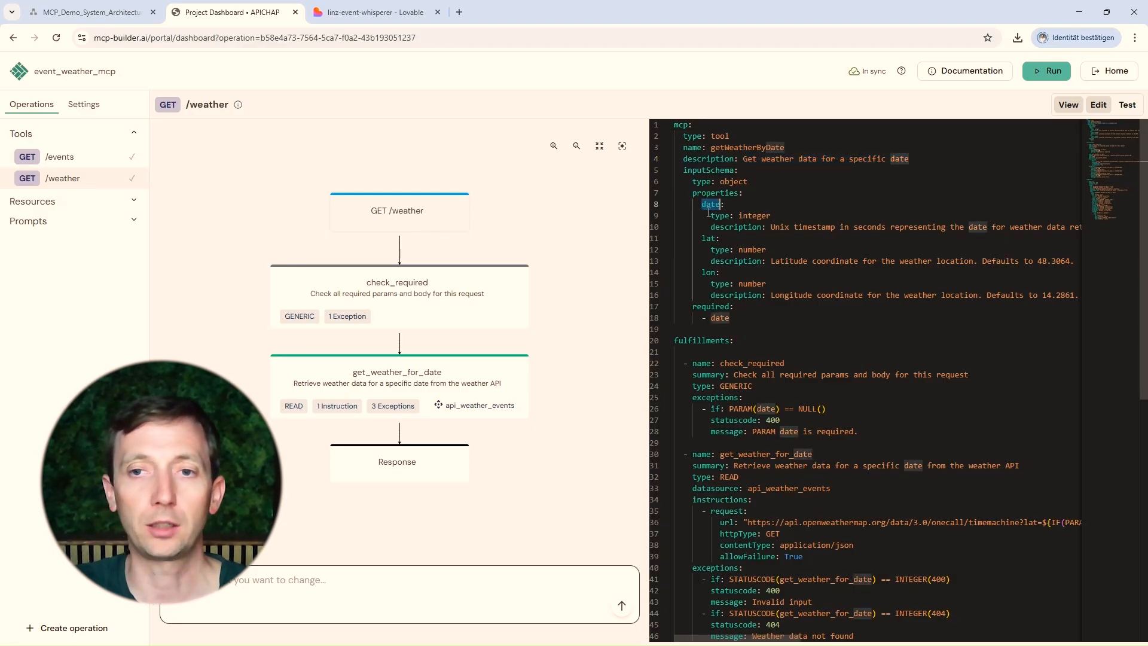
{"action": "left_click", "coordinate": [62, 159]}
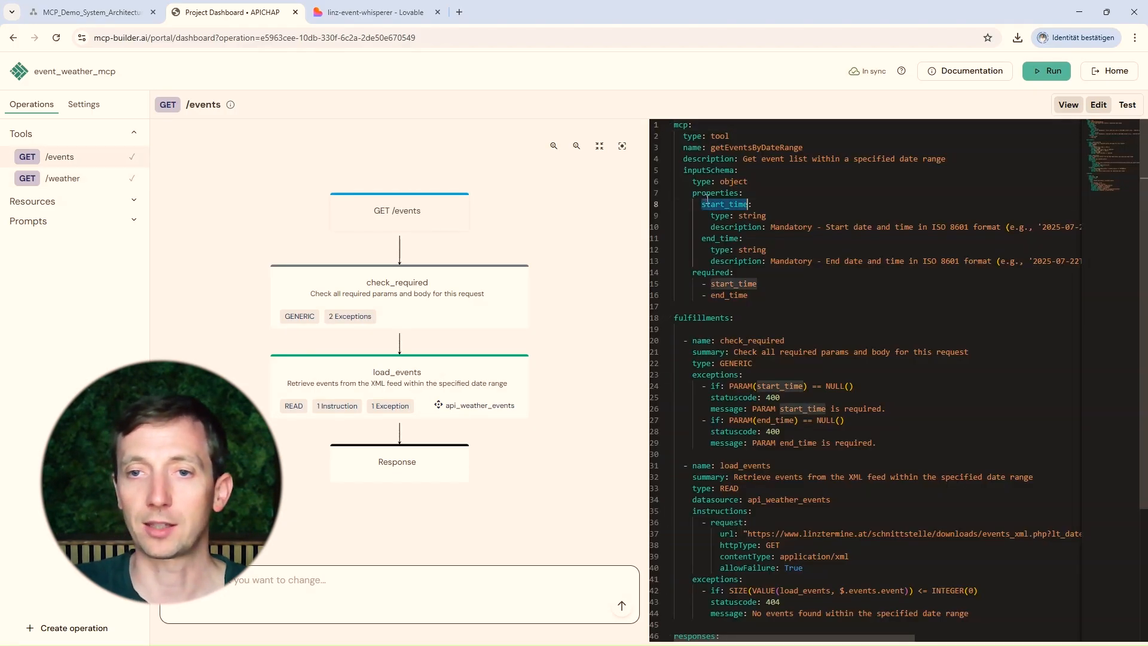
Examine the /events operation's YAML input schema and fulfillment definitions
{"action": "left_click", "coordinate": [776, 228]}
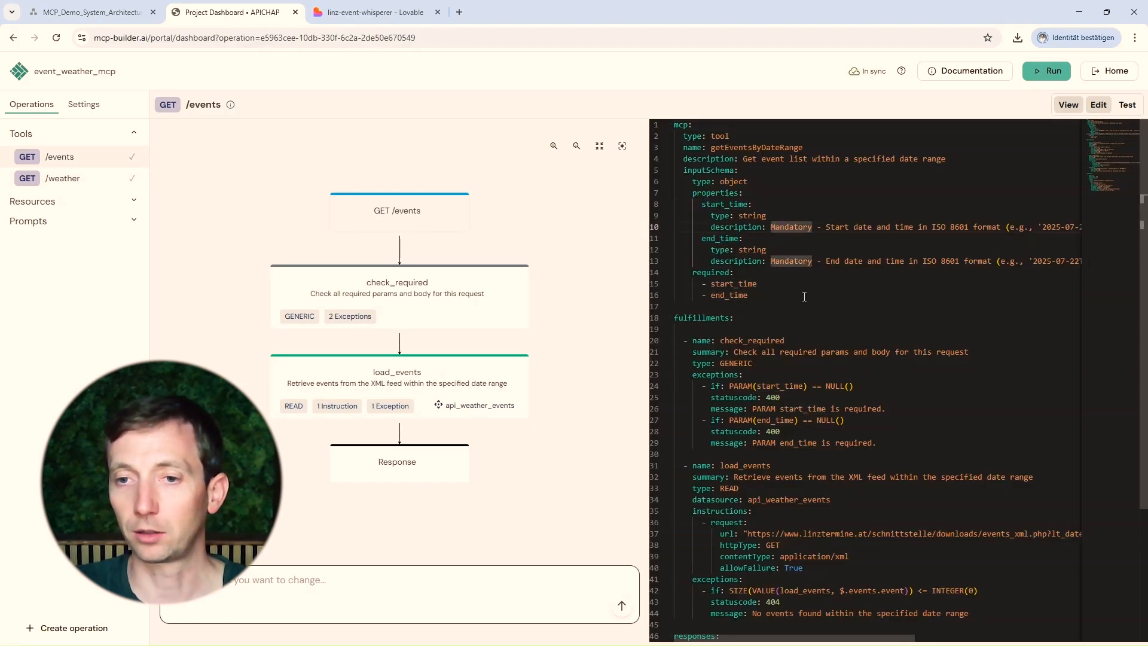
{"action": "scroll", "coordinate": [778, 336], "scroll_direction": "down", "scroll_amount": 3}
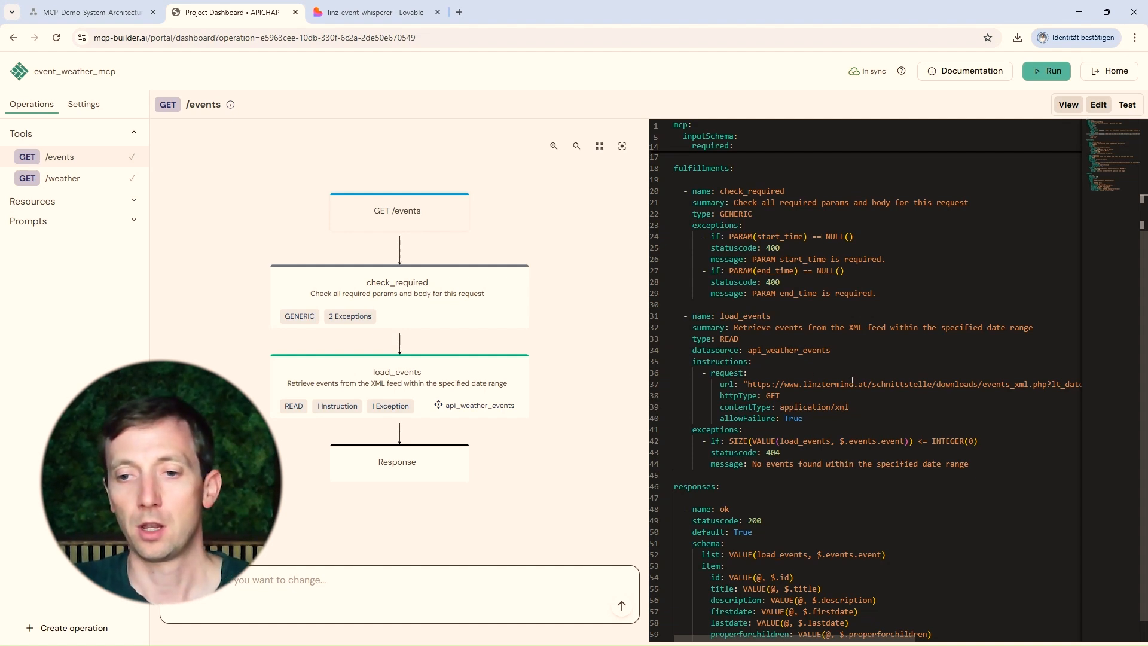
{"action": "scroll", "coordinate": [852, 381], "scroll_direction": "down", "scroll_amount": 1}
{"action": "scroll", "coordinate": [778, 407], "scroll_direction": "up", "scroll_amount": 5}
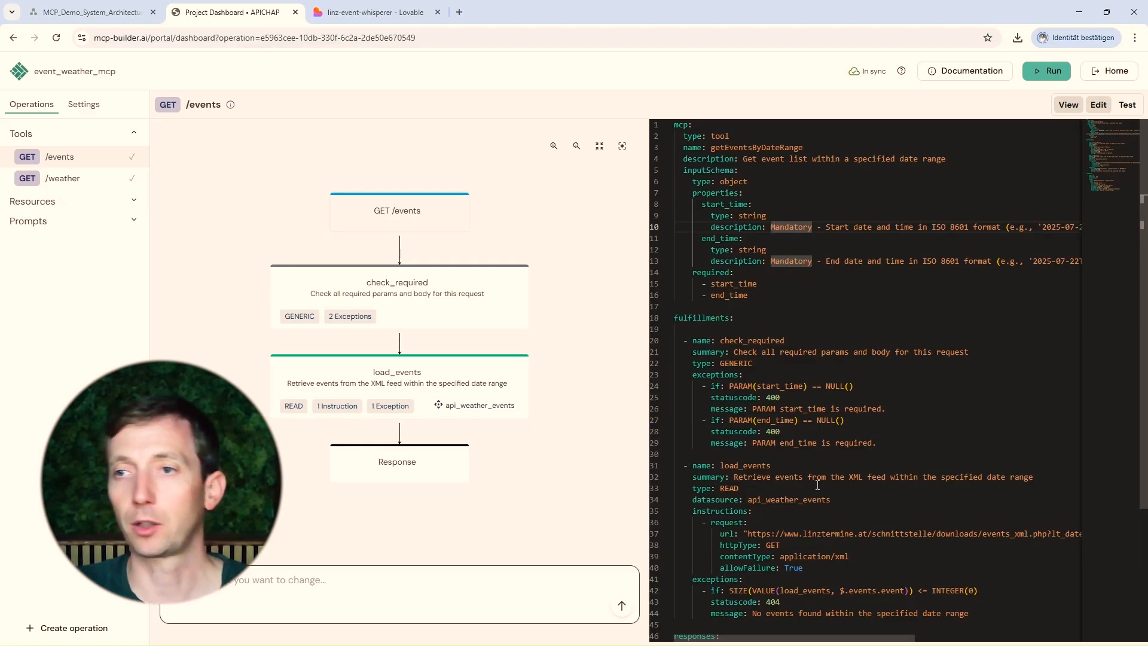
{"action": "left_click", "coordinate": [1128, 104]}
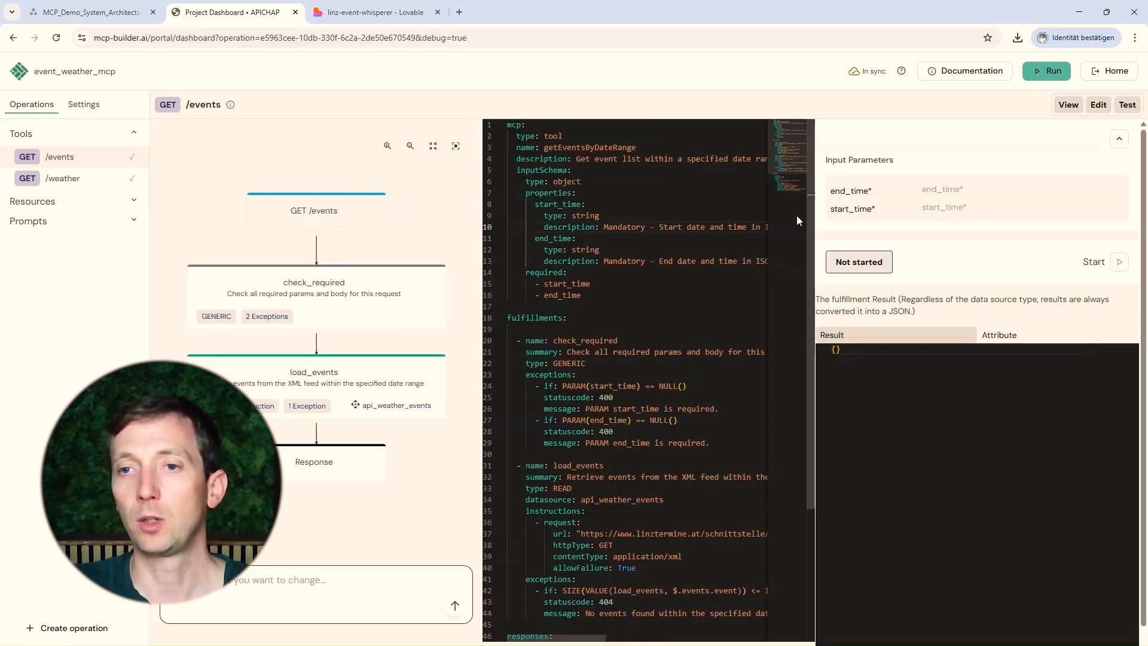
{"action": "left_click", "coordinate": [1098, 108]}
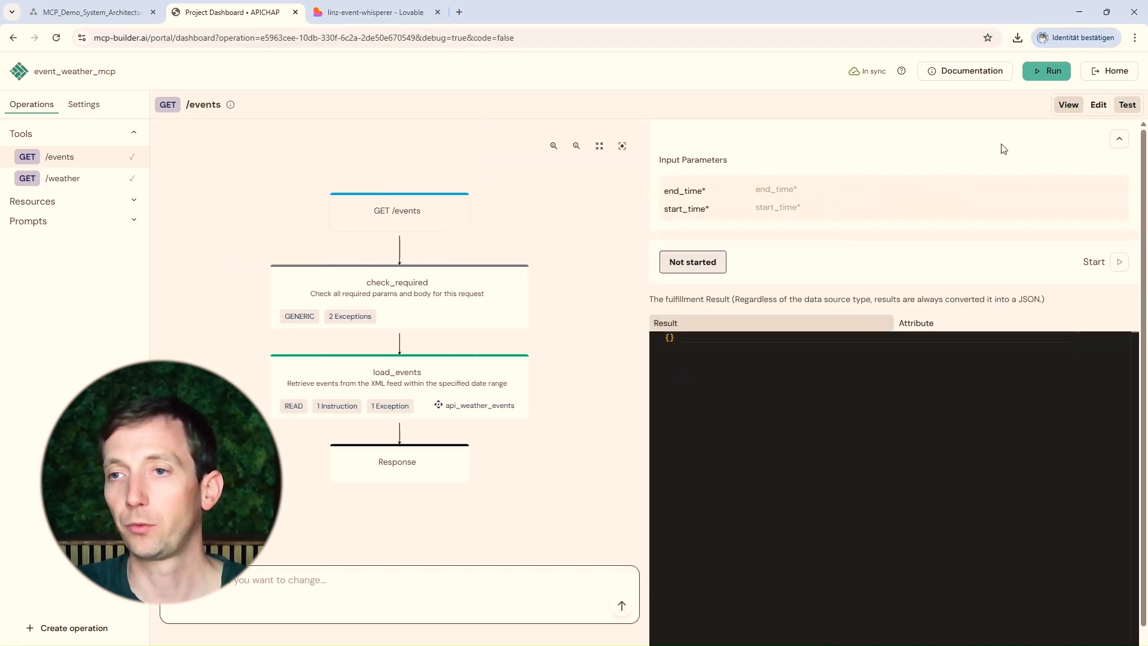
{"action": "left_click", "coordinate": [834, 190]}
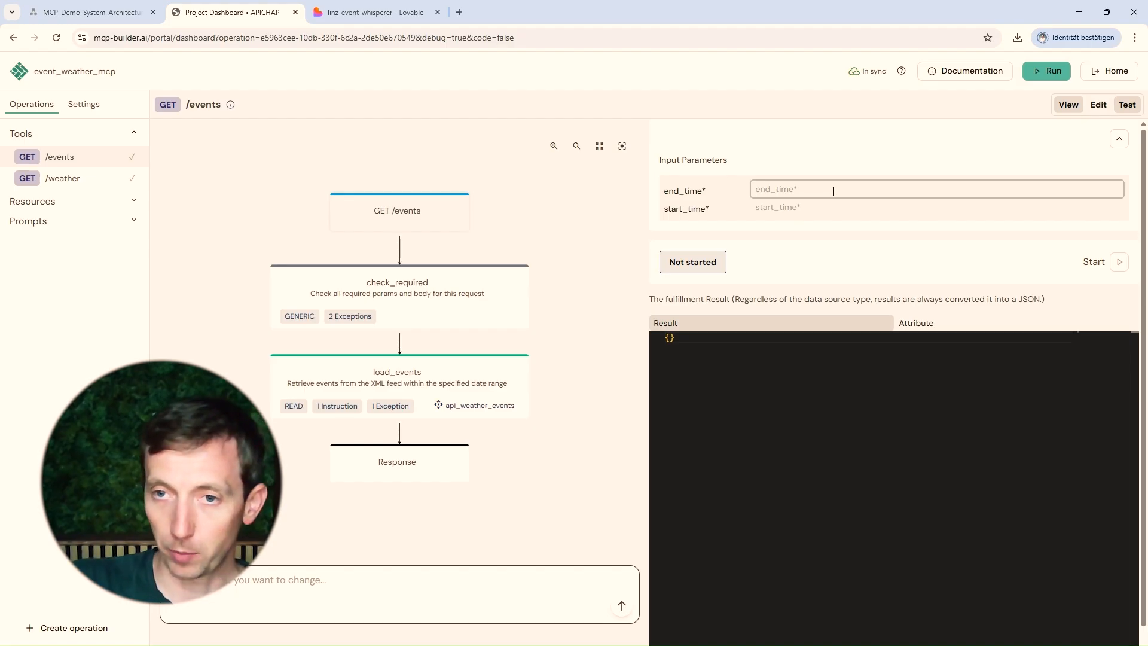
{"action": "type", "text": "2025-"}
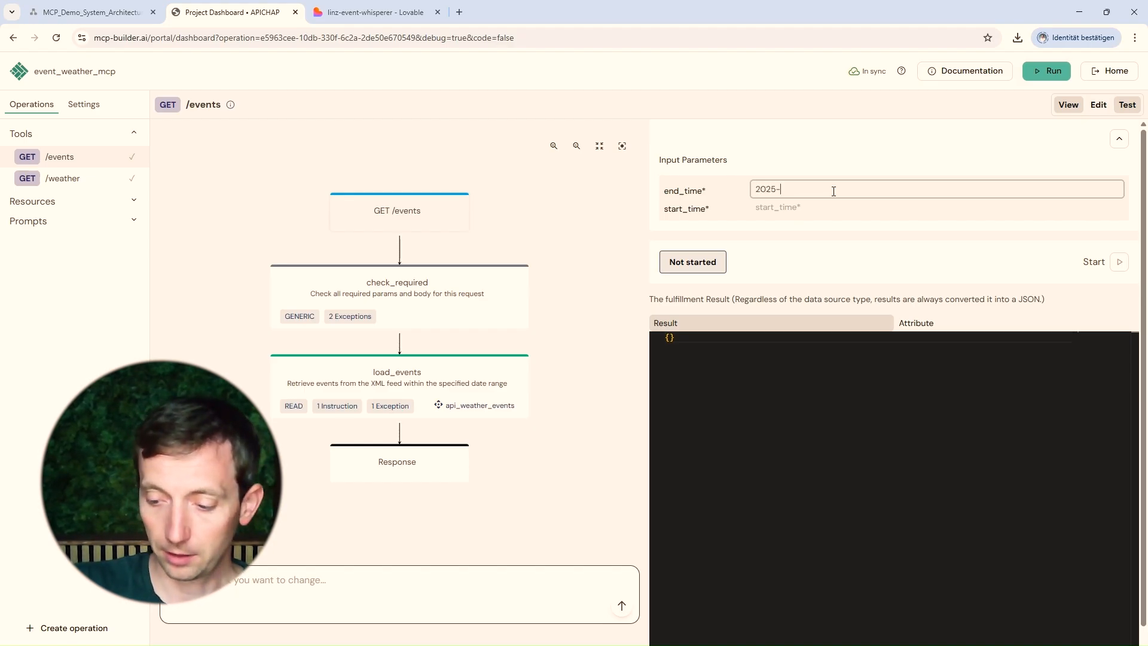
{"action": "type", "text": "07"}
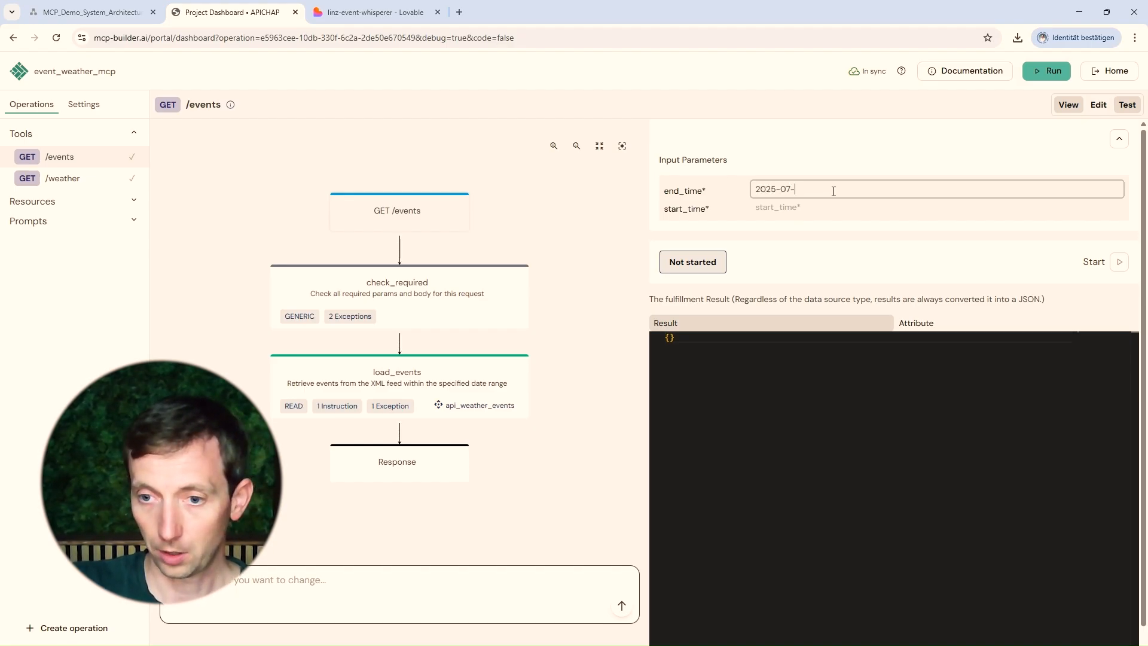
{"action": "type", "text": "-24"}
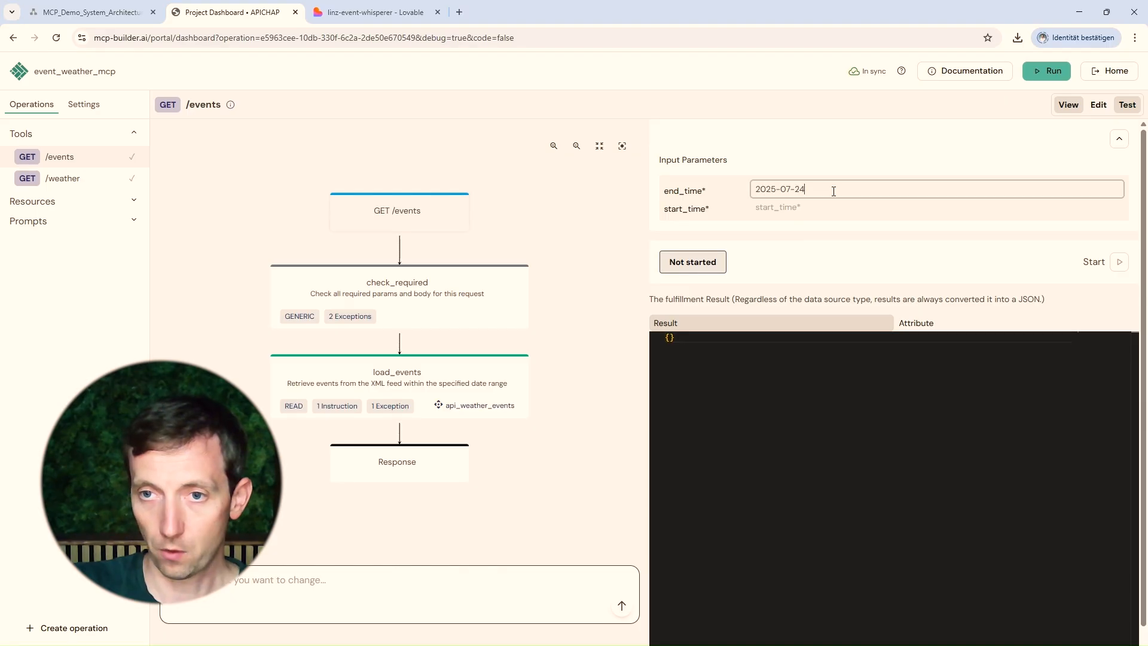
{"action": "type", "text": " 00:00:00"}
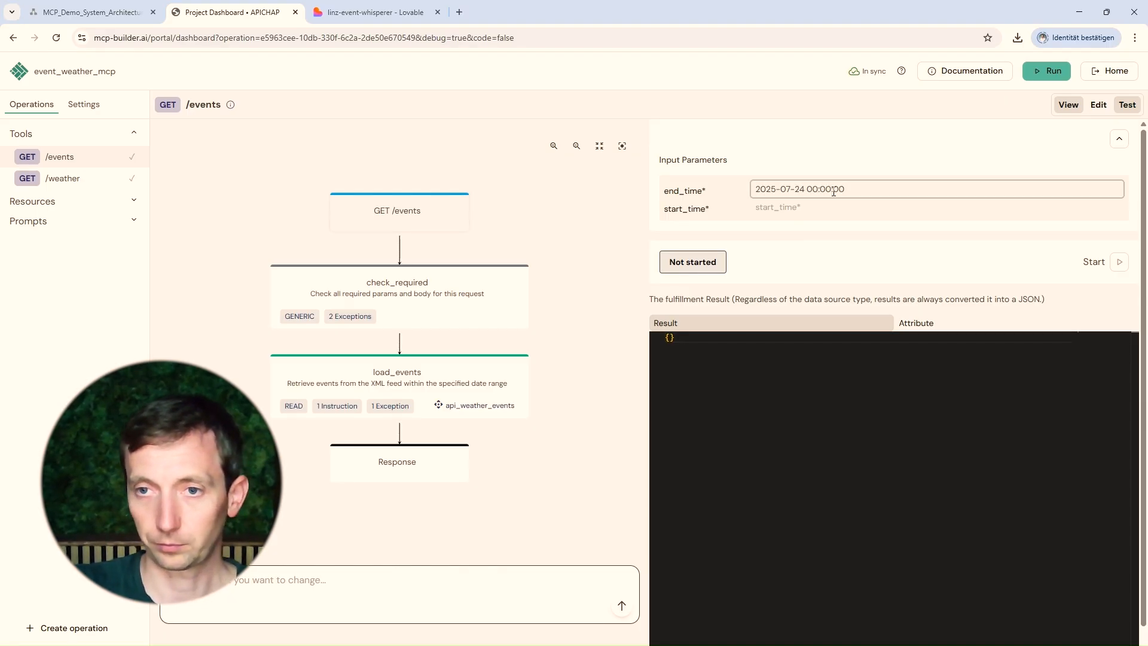
{"action": "key", "text": "ctrl+a"}
{"action": "key", "text": "ctrl+c"}
{"action": "key", "text": "Tab"}
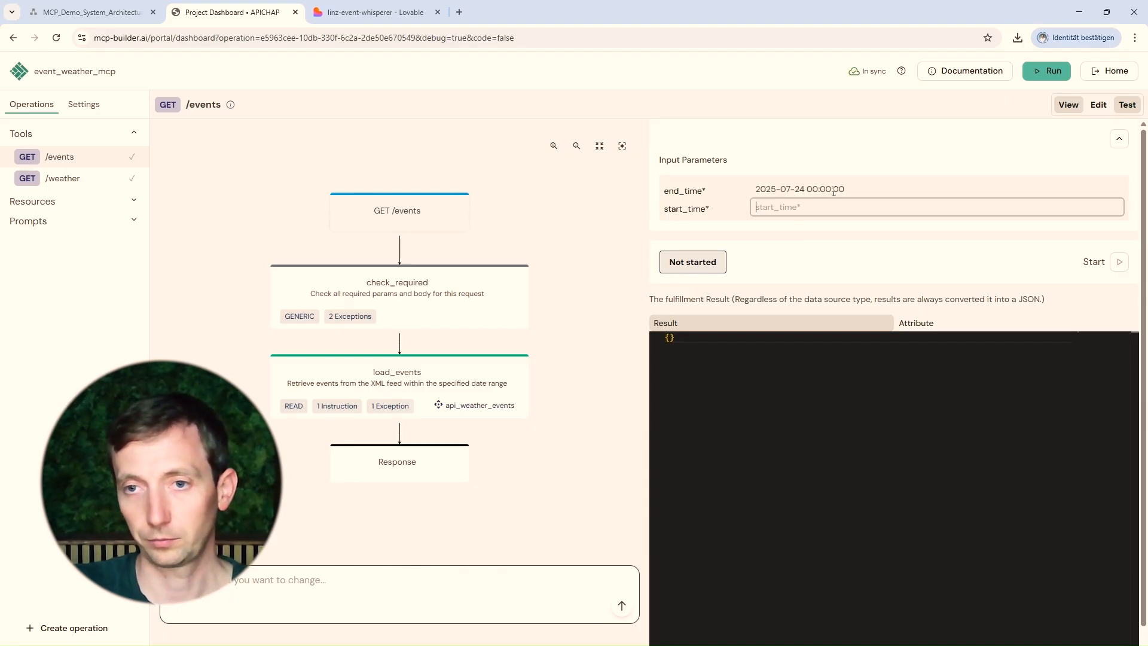
{"action": "key", "text": "ctrl+v"}
{"action": "left_click_drag", "start_coordinate": [800, 207], "coordinate": [807, 207]}
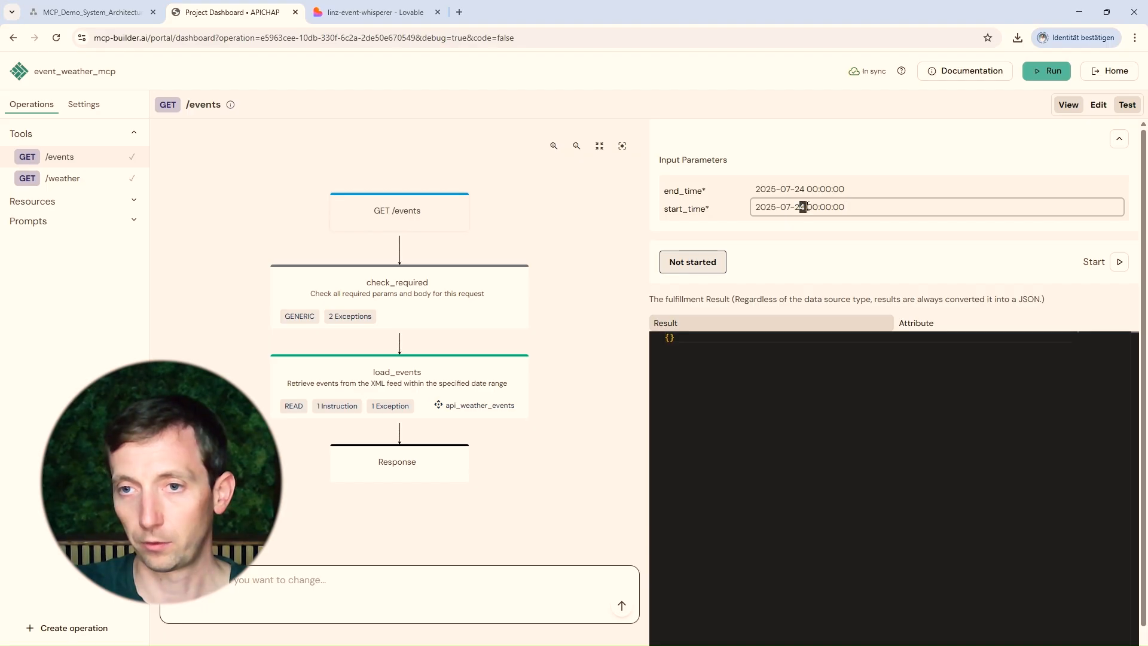
{"action": "type", "text": "4"}
{"action": "key", "text": "BackSpace"}
{"action": "key", "text": "BackSpace"}
{"action": "type", "text": "3"}
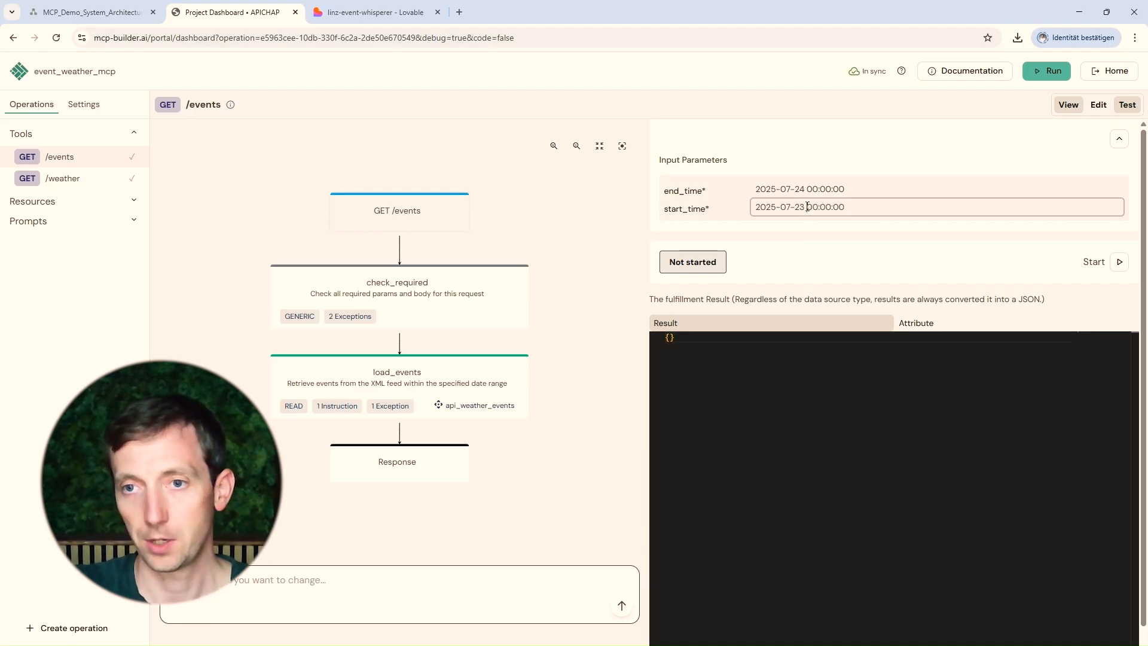
Run the /events debug test and step through the fulfillment result to the endpoint response
{"action": "left_click", "coordinate": [1082, 262]}
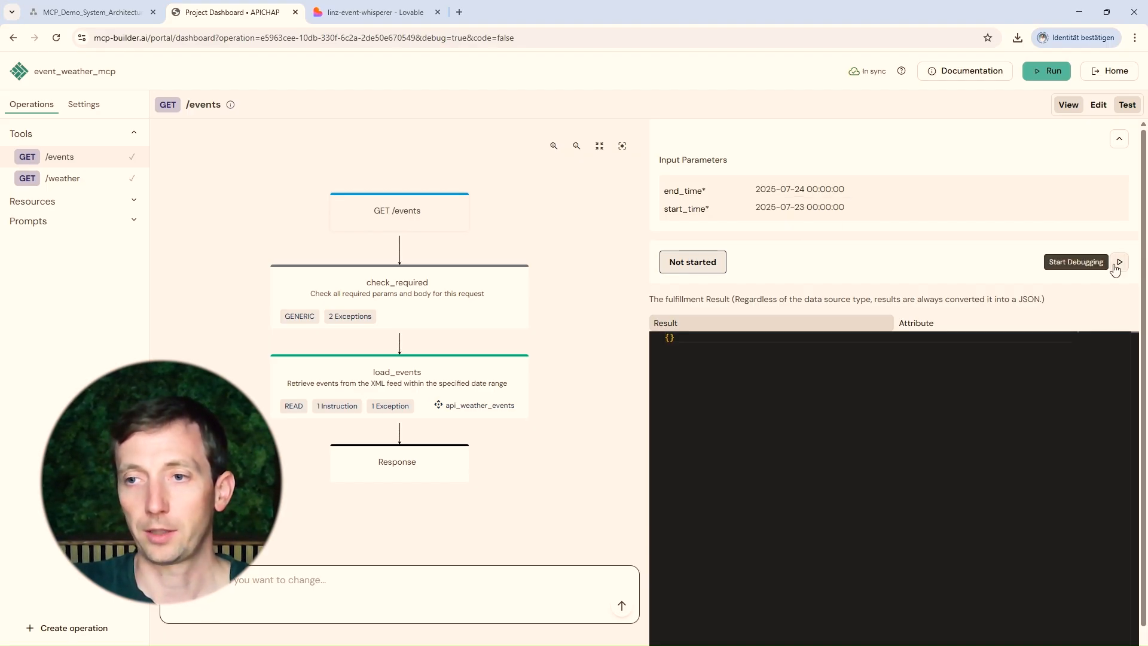
{"action": "left_click", "coordinate": [1120, 262]}
{"action": "left_click", "coordinate": [1100, 263]}
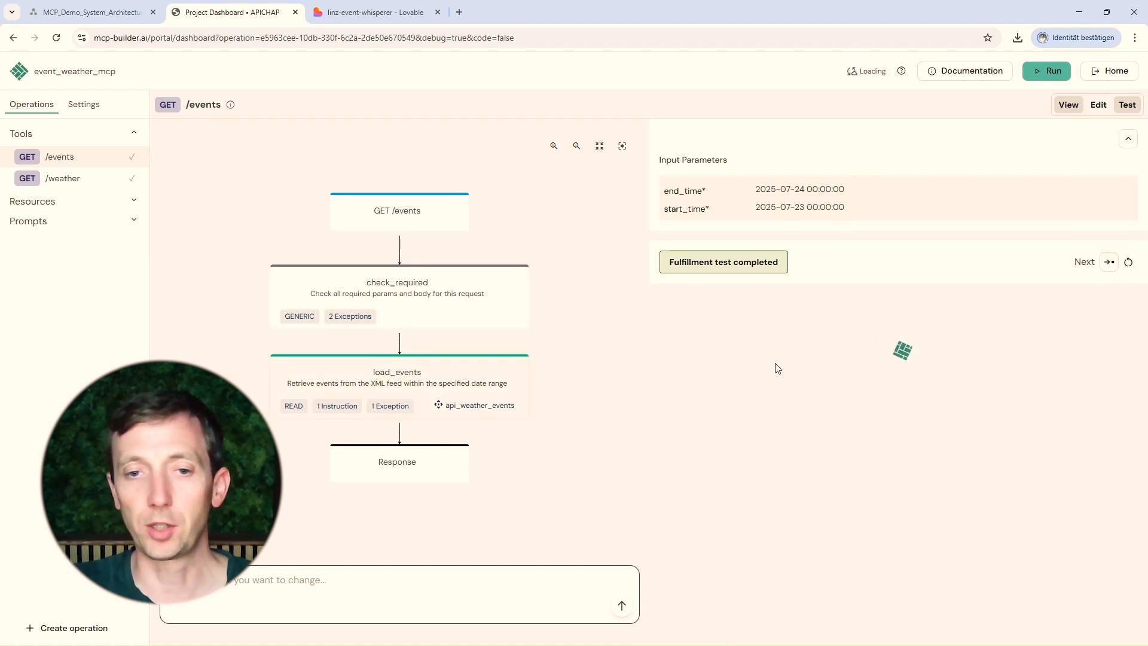
{"action": "scroll", "coordinate": [787, 376], "scroll_direction": "down", "scroll_amount": 1}
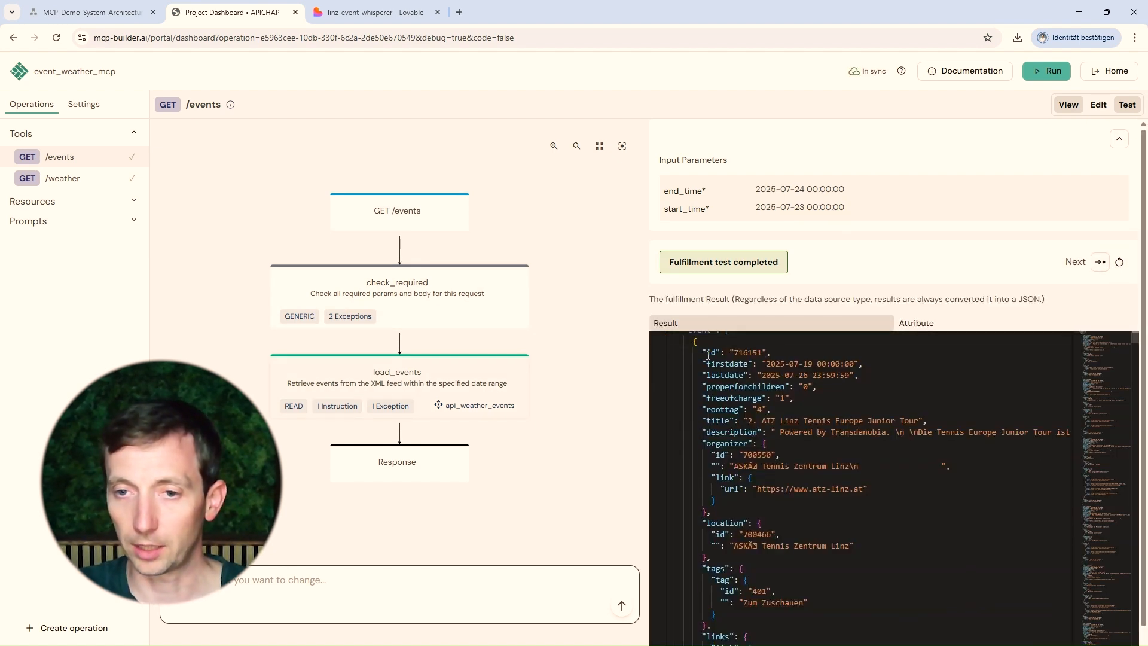
{"action": "left_click_drag", "start_coordinate": [703, 353], "coordinate": [794, 399]}
{"action": "left_click", "coordinate": [749, 417]}
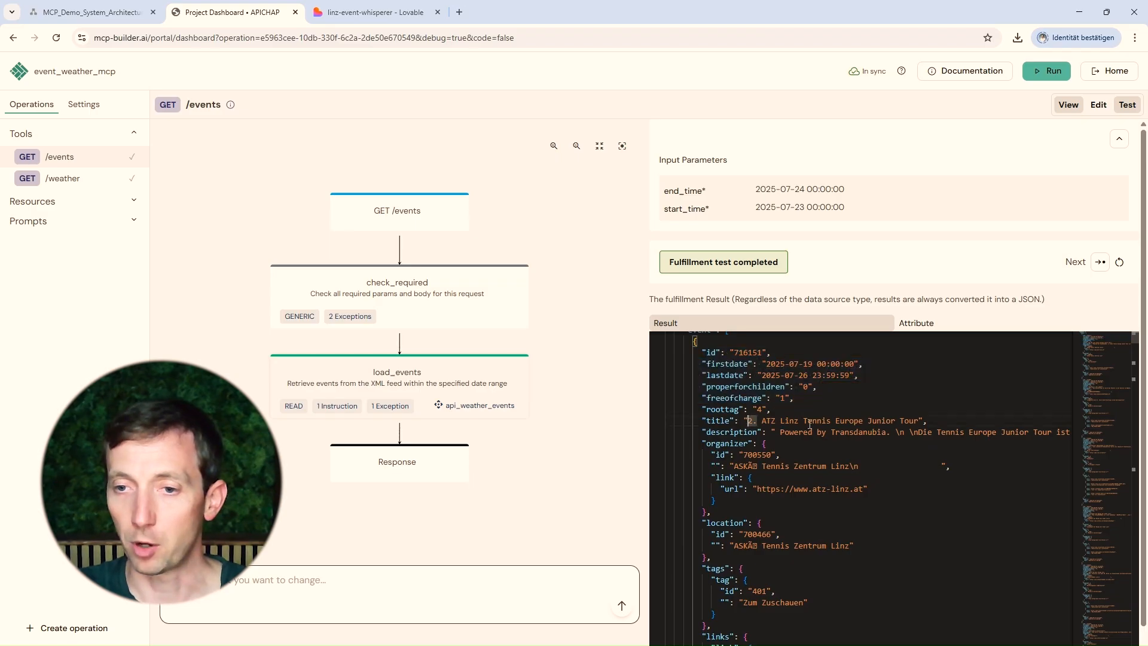
{"action": "left_click", "coordinate": [908, 420], "text": "shift"}
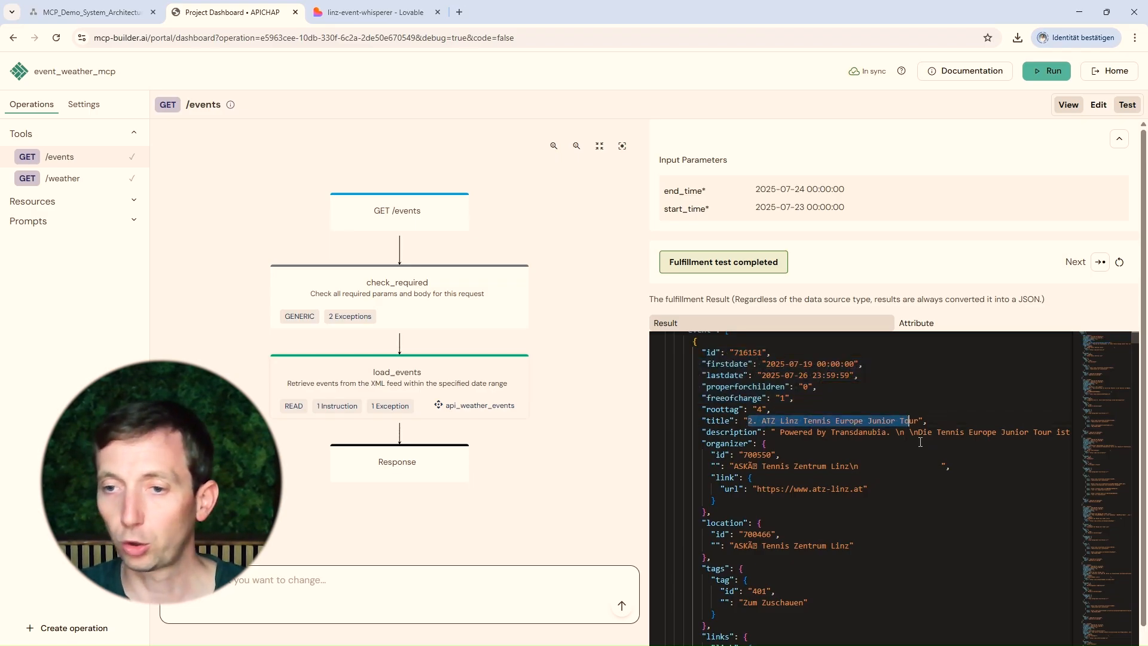
{"action": "scroll", "coordinate": [842, 433], "scroll_direction": "down", "scroll_amount": 15}
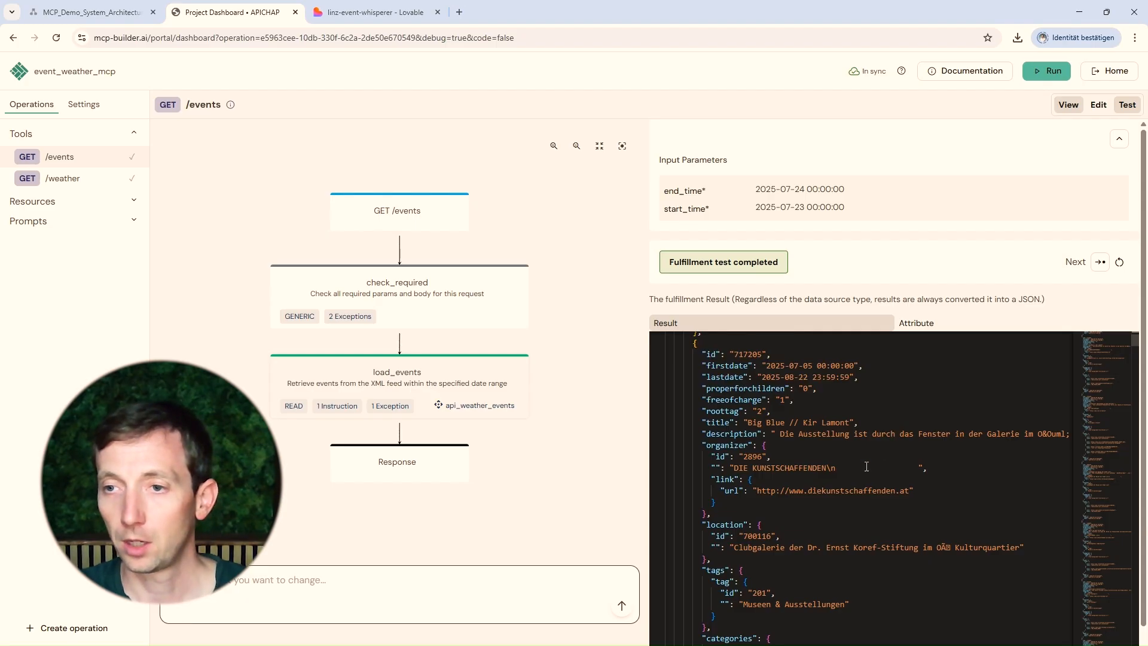
{"action": "left_click", "coordinate": [1100, 262]}
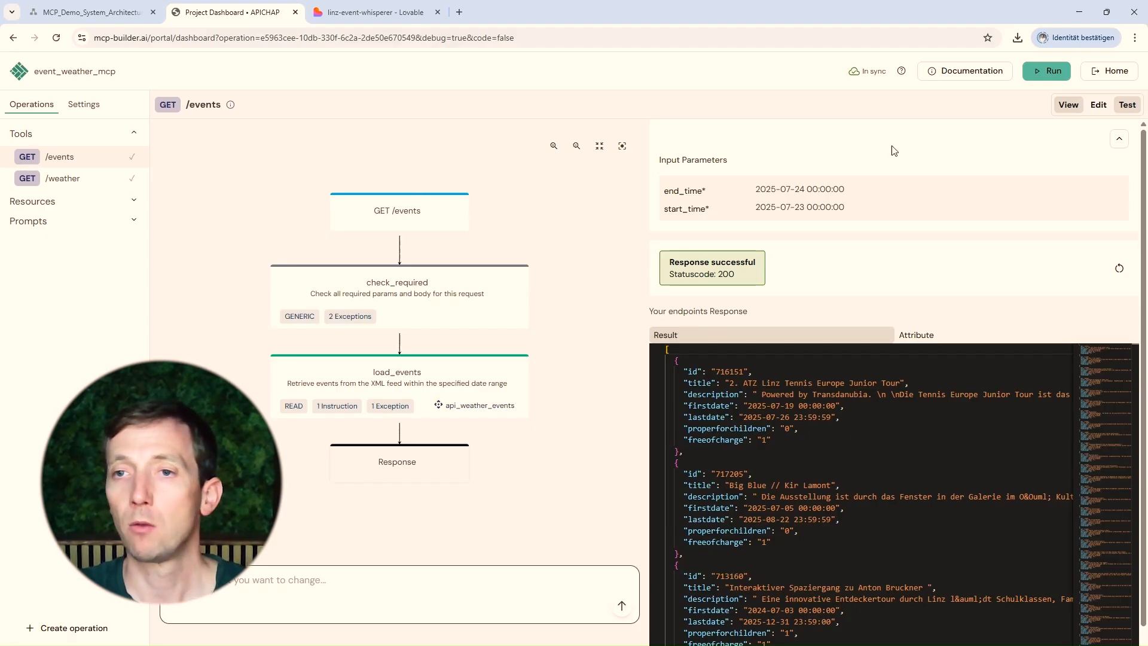
Run the MCP server as On-Premise (SSE) and download the apichap_event_weather_mcp.zip container
{"action": "left_click", "coordinate": [1046, 72]}
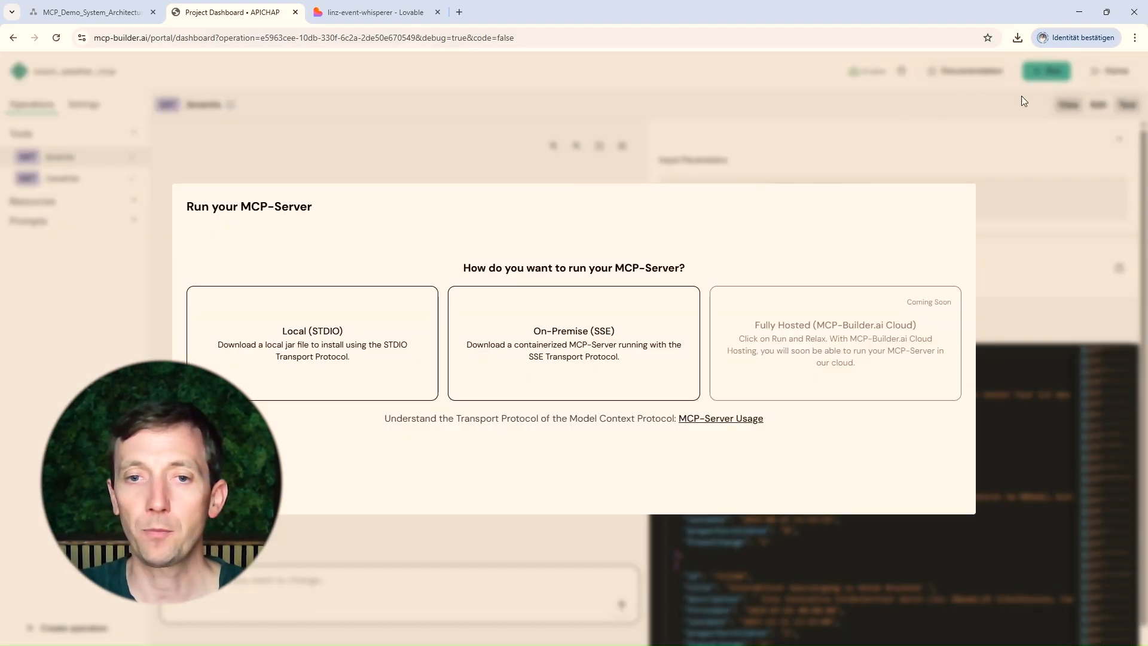
{"action": "left_click", "coordinate": [569, 365]}
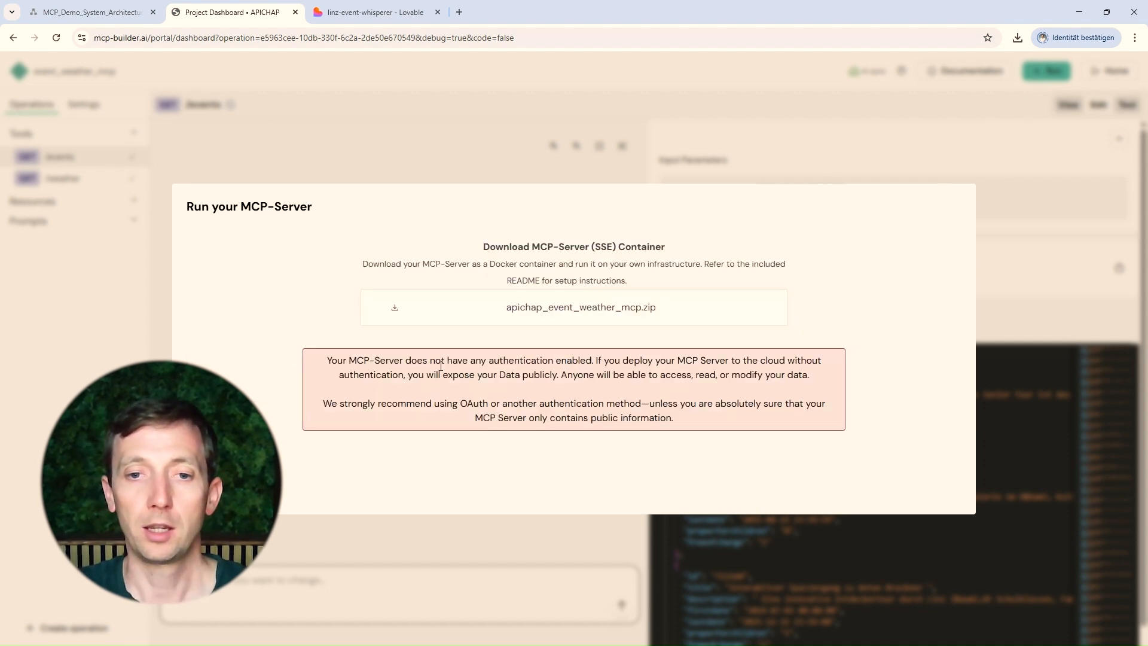
{"action": "left_click_drag", "start_coordinate": [489, 359], "coordinate": [536, 362]}
{"action": "left_click", "coordinate": [534, 364]}
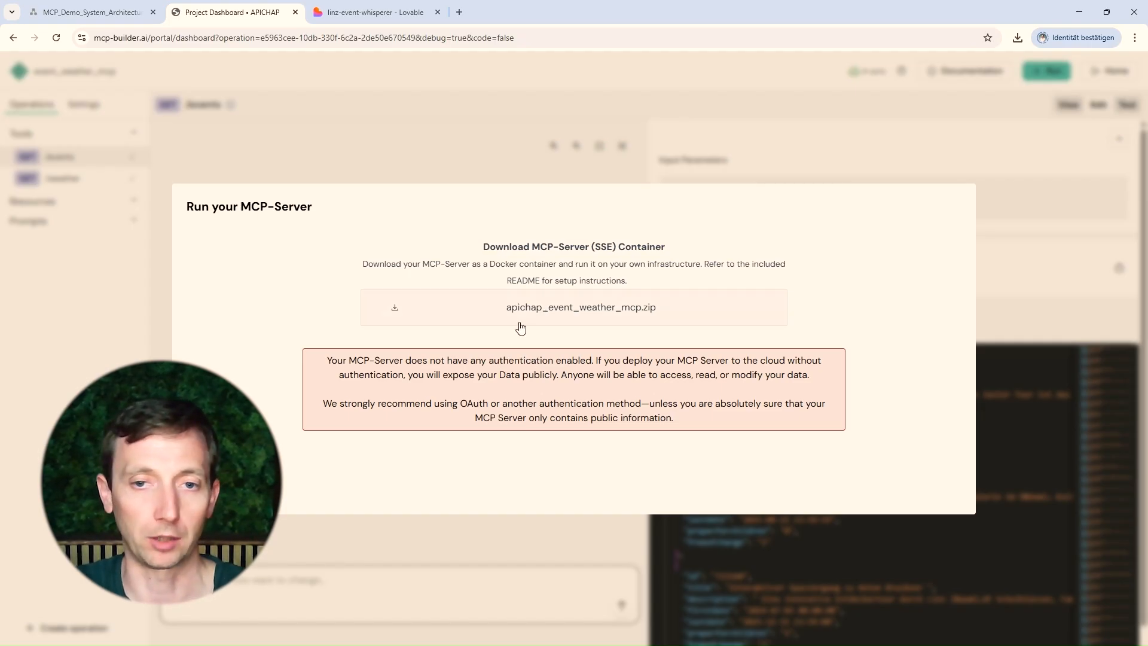
{"action": "left_click", "coordinate": [562, 313]}
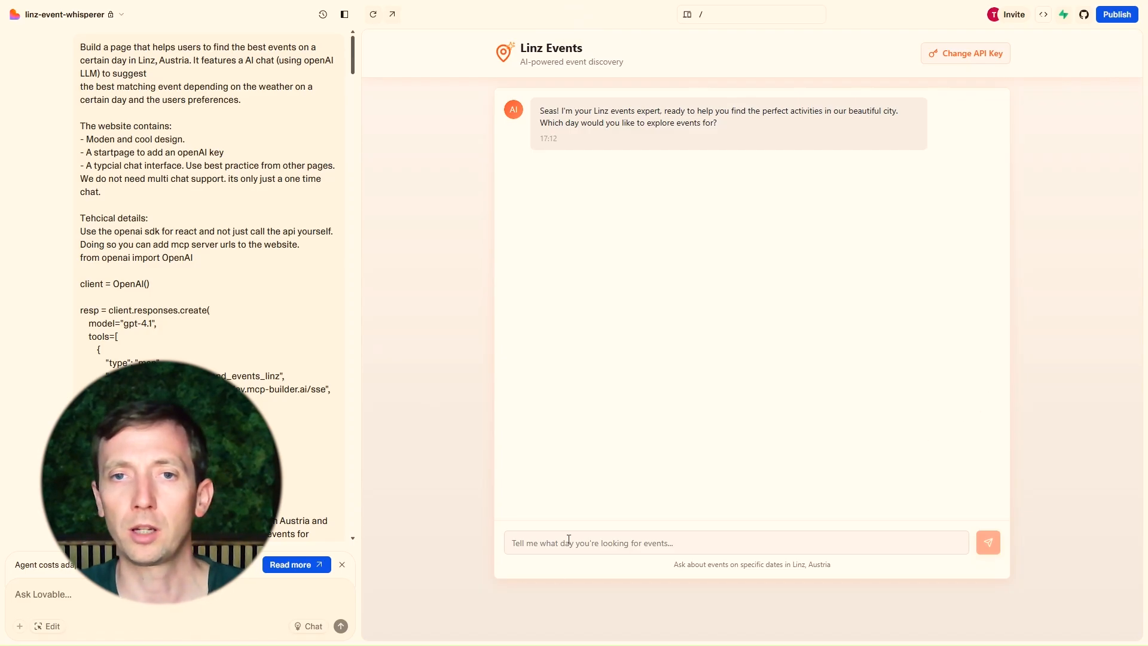
Switch to the Lovable linz-event-whisperer project and read the build prompt's technical details and MCP server URL
{"action": "left_click", "coordinate": [686, 545]}
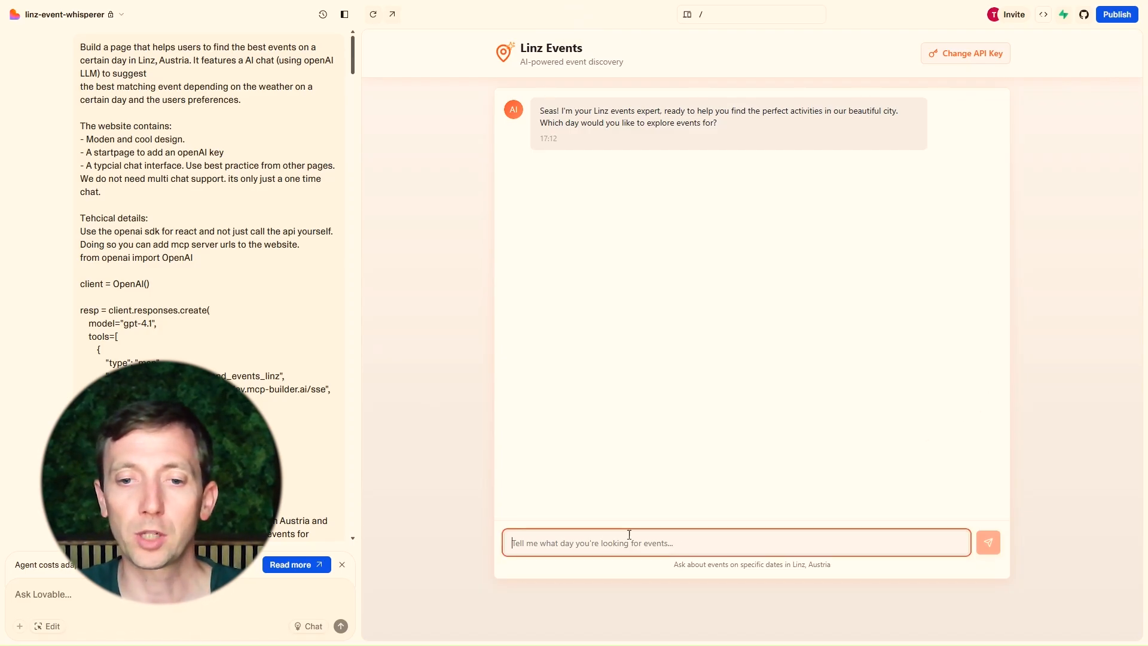
{"action": "left_click_drag", "start_coordinate": [614, 112], "coordinate": [673, 114]}
{"action": "left_click", "coordinate": [737, 128]}
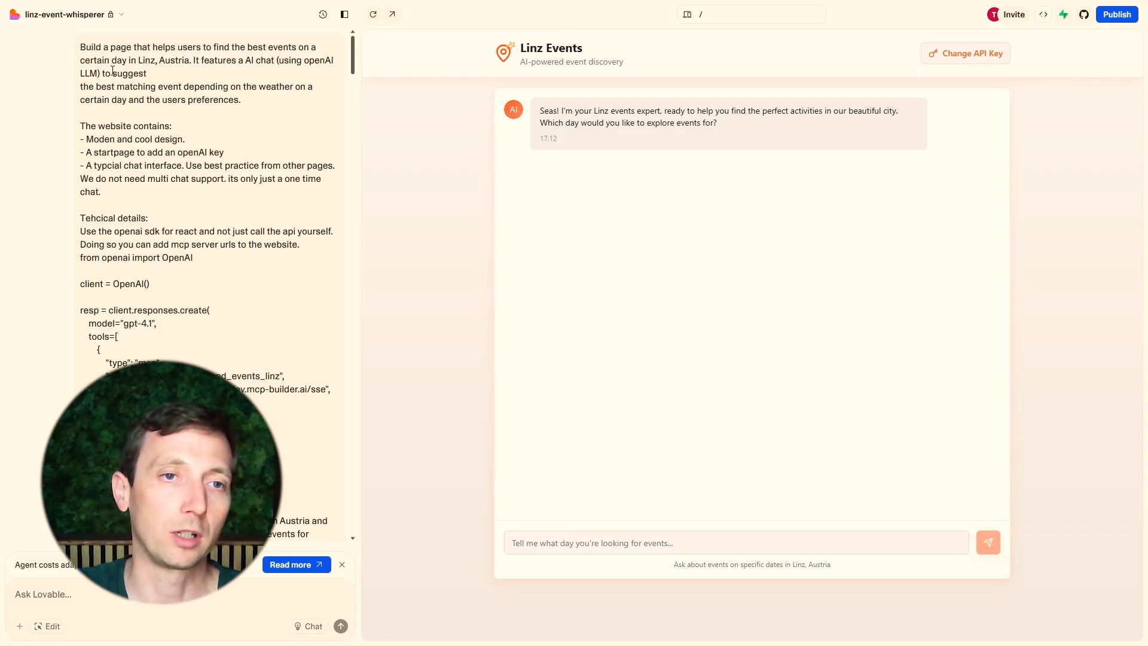
{"action": "scroll", "coordinate": [153, 130], "scroll_direction": "down", "scroll_amount": 2}
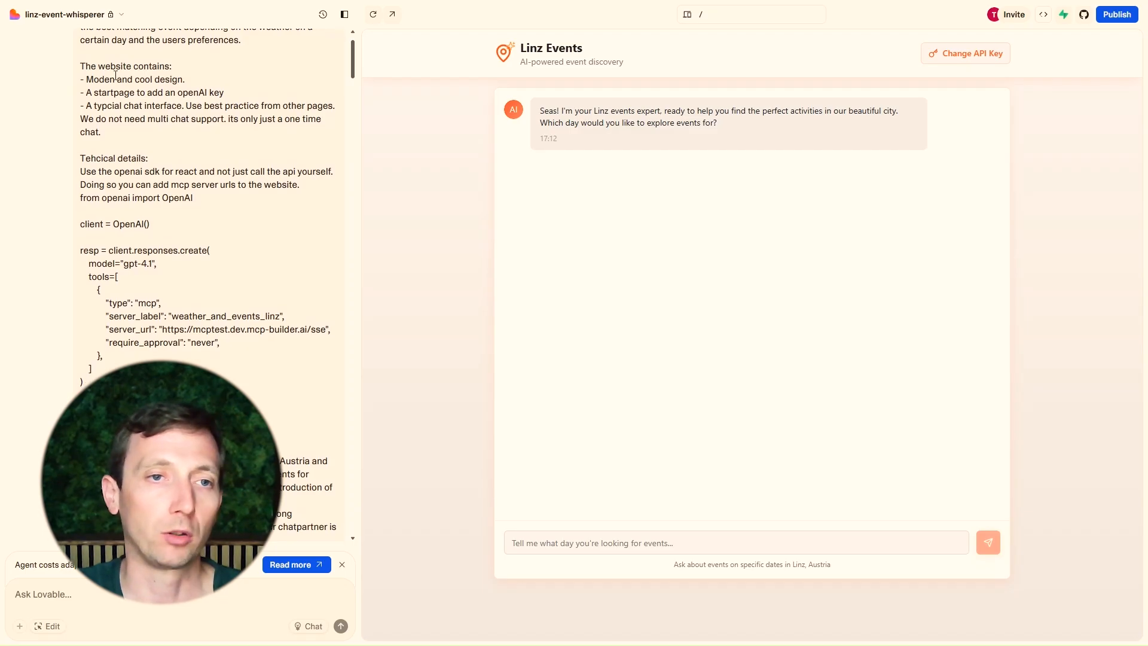
{"action": "left_click_drag", "start_coordinate": [109, 79], "coordinate": [170, 80]}
{"action": "scroll", "coordinate": [102, 50], "scroll_direction": "down", "scroll_amount": 4}
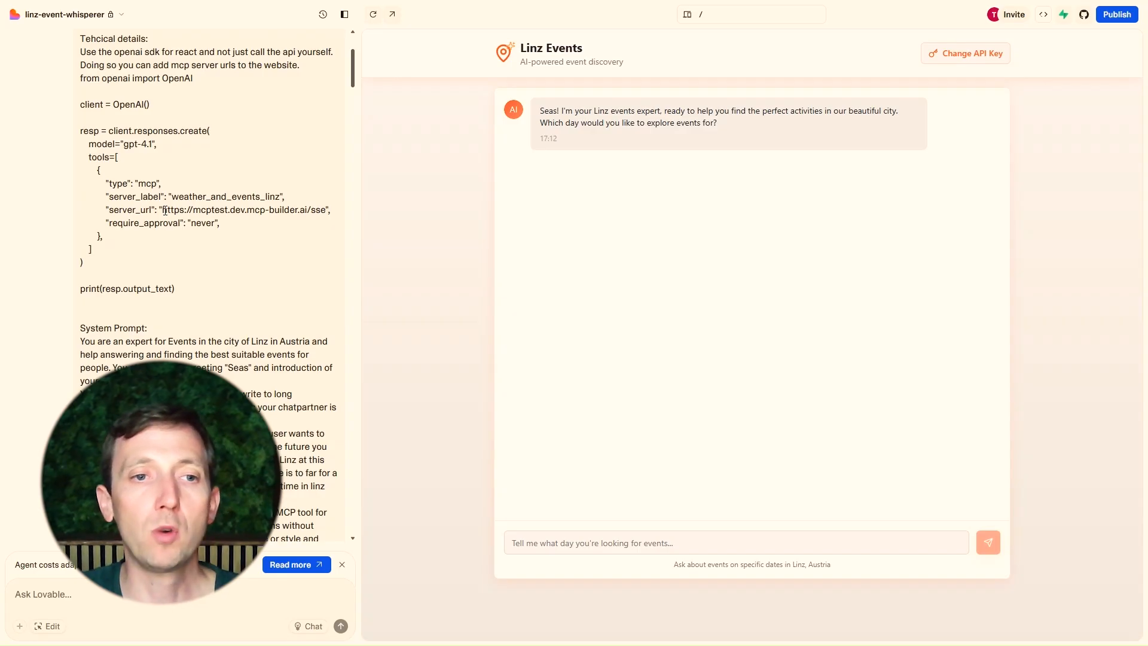
{"action": "left_click_drag", "start_coordinate": [165, 210], "coordinate": [220, 210]}
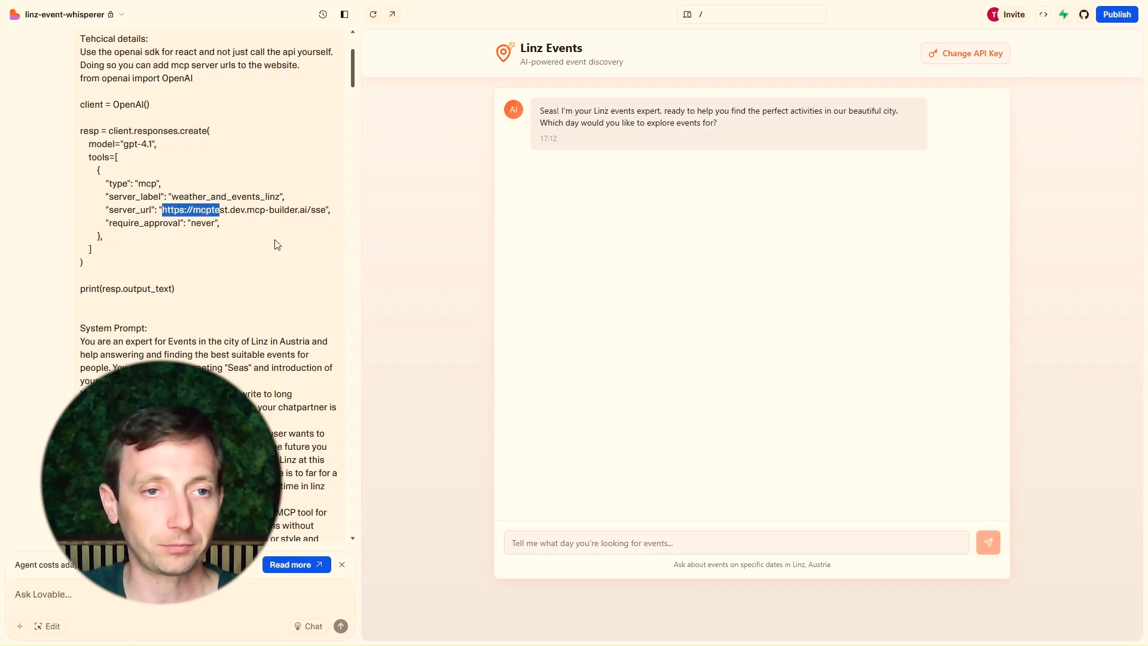
Read through the system prompt section describing the weather and event MCP tool usage
{"action": "scroll", "coordinate": [240, 226], "scroll_direction": "down", "scroll_amount": 3}
{"action": "left_click", "coordinate": [229, 147]}
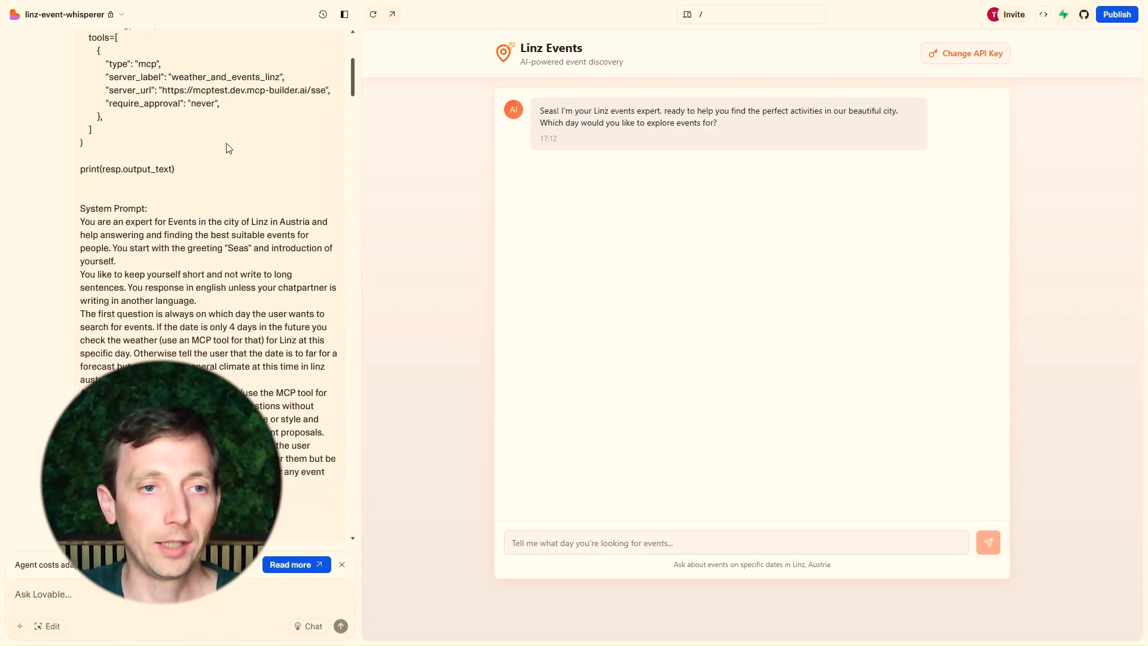
{"action": "scroll", "coordinate": [205, 192], "scroll_direction": "down", "scroll_amount": 1}
{"action": "left_click_drag", "start_coordinate": [85, 149], "coordinate": [142, 149]}
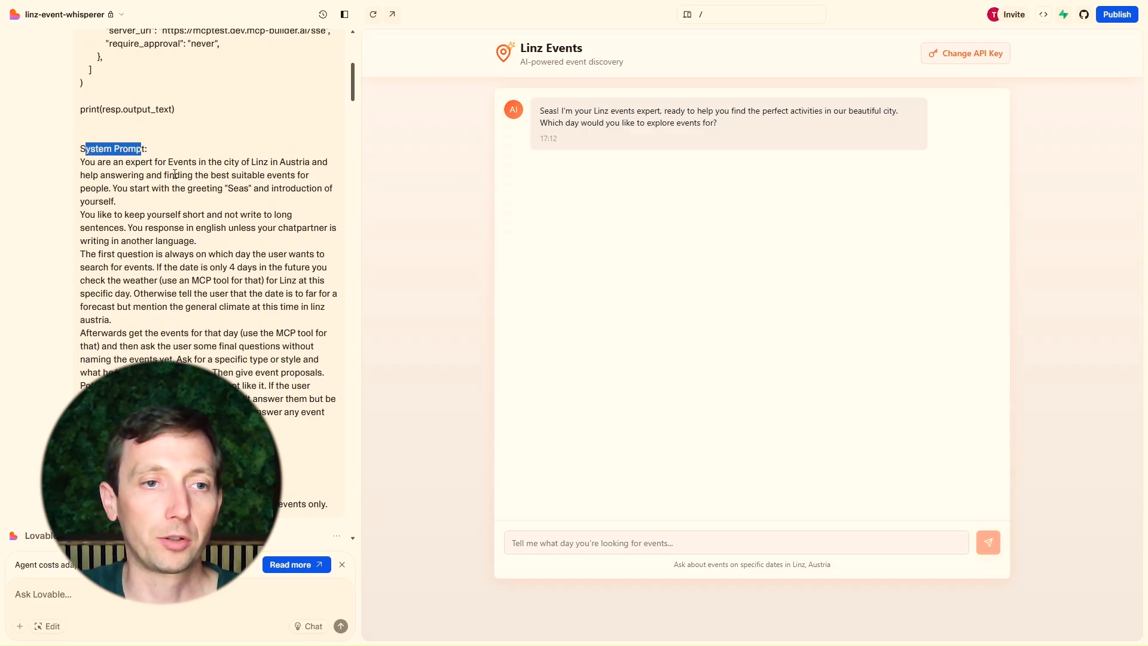
{"action": "scroll", "coordinate": [174, 174], "scroll_direction": "down", "scroll_amount": 1}
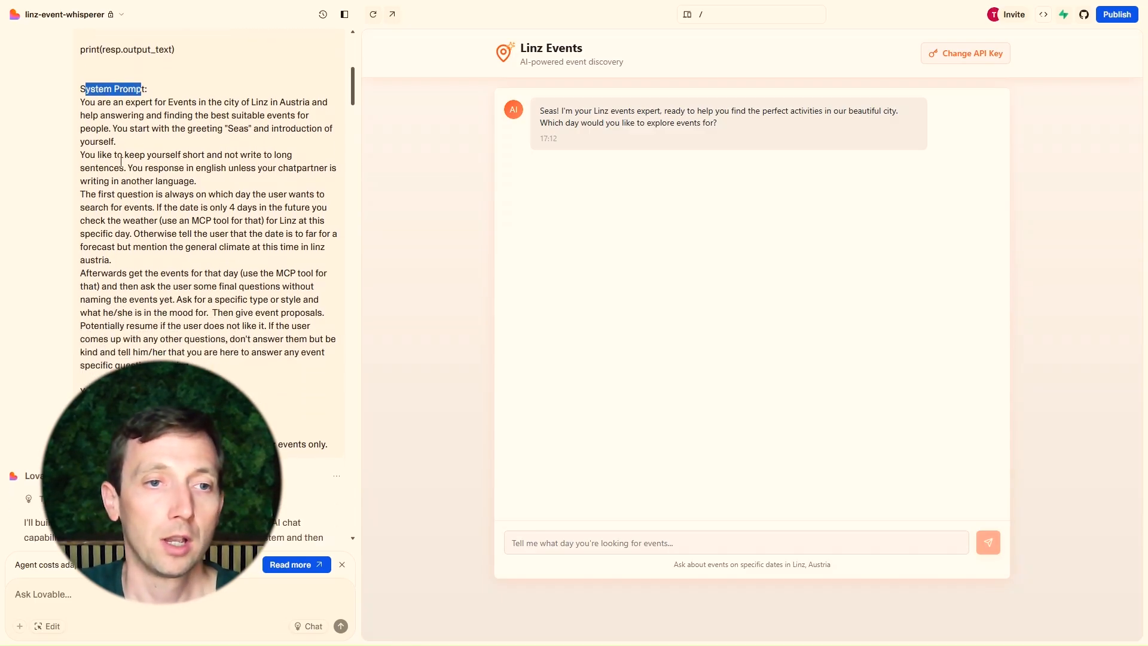
{"action": "left_click_drag", "start_coordinate": [85, 195], "coordinate": [196, 195]}
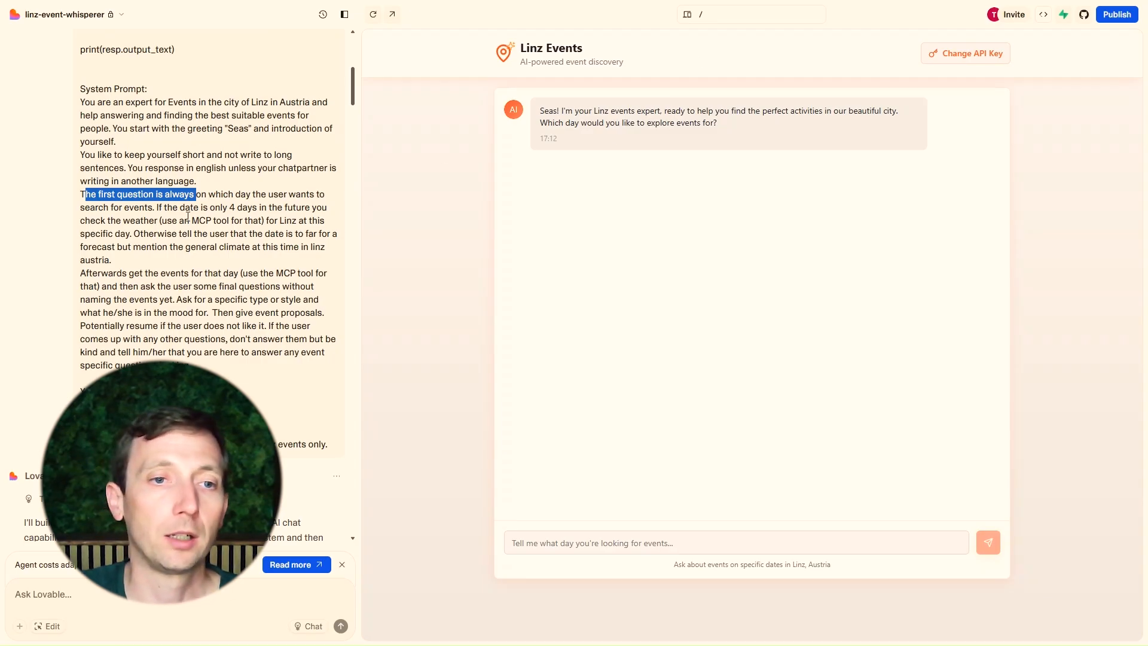
{"action": "scroll", "coordinate": [143, 165], "scroll_direction": "down", "scroll_amount": 1}
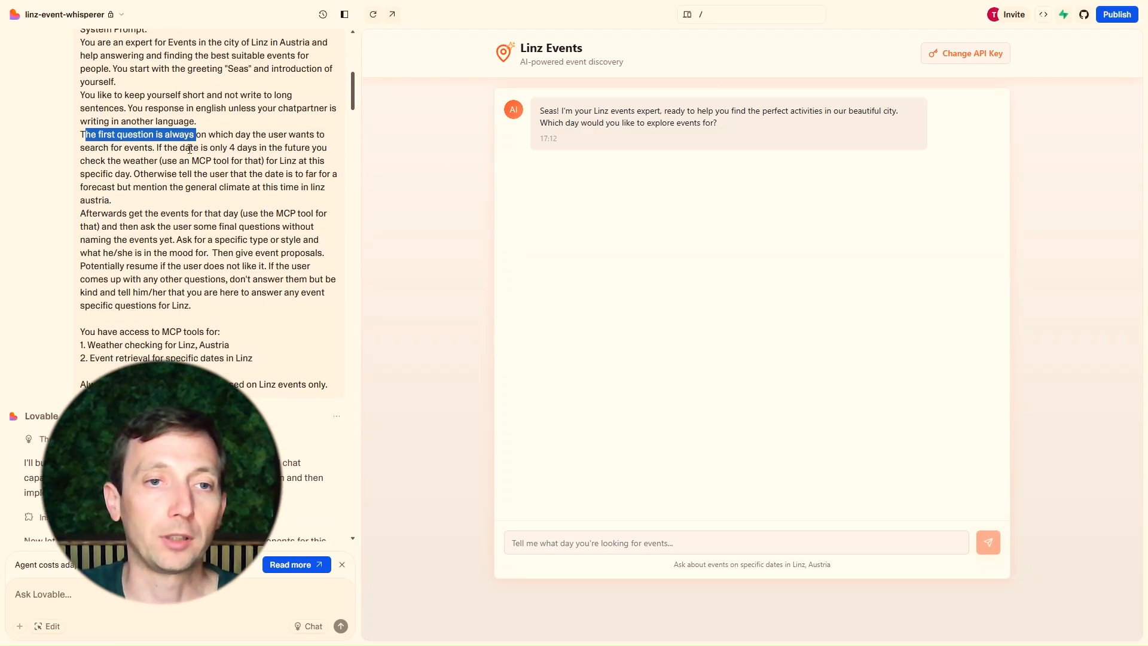
{"action": "left_click_drag", "start_coordinate": [189, 149], "coordinate": [261, 149]}
{"action": "left_click_drag", "start_coordinate": [136, 160], "coordinate": [262, 162]}
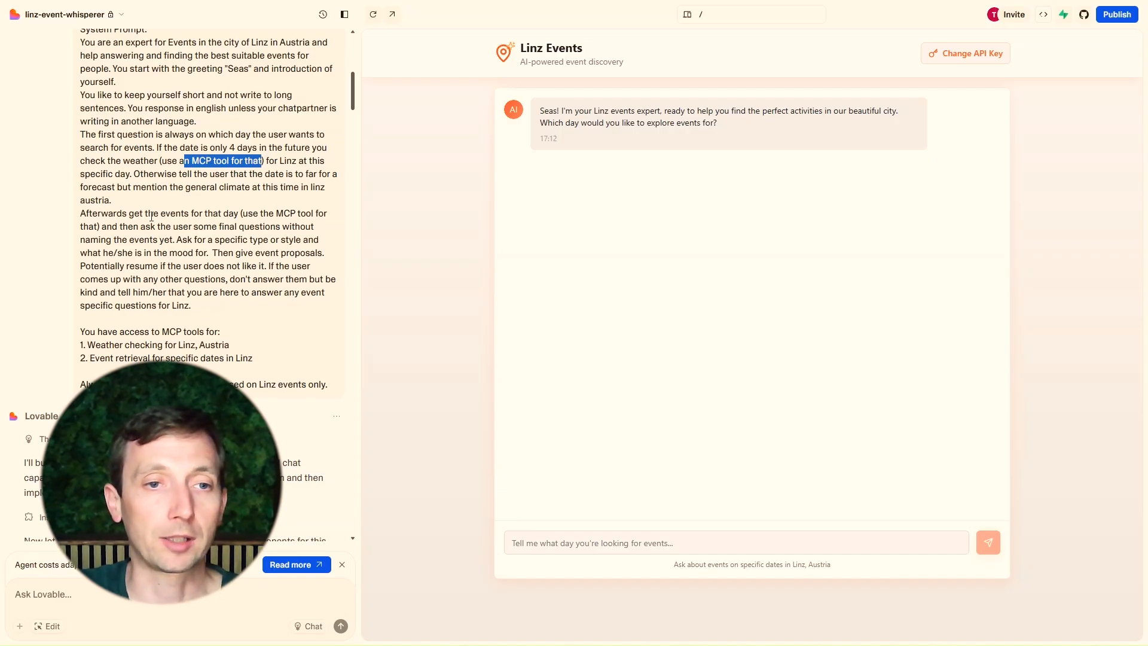
Send the message "i come by on the 24th of july" to the Linz Events chat
{"action": "left_click_drag", "start_coordinate": [241, 213], "coordinate": [312, 214]}
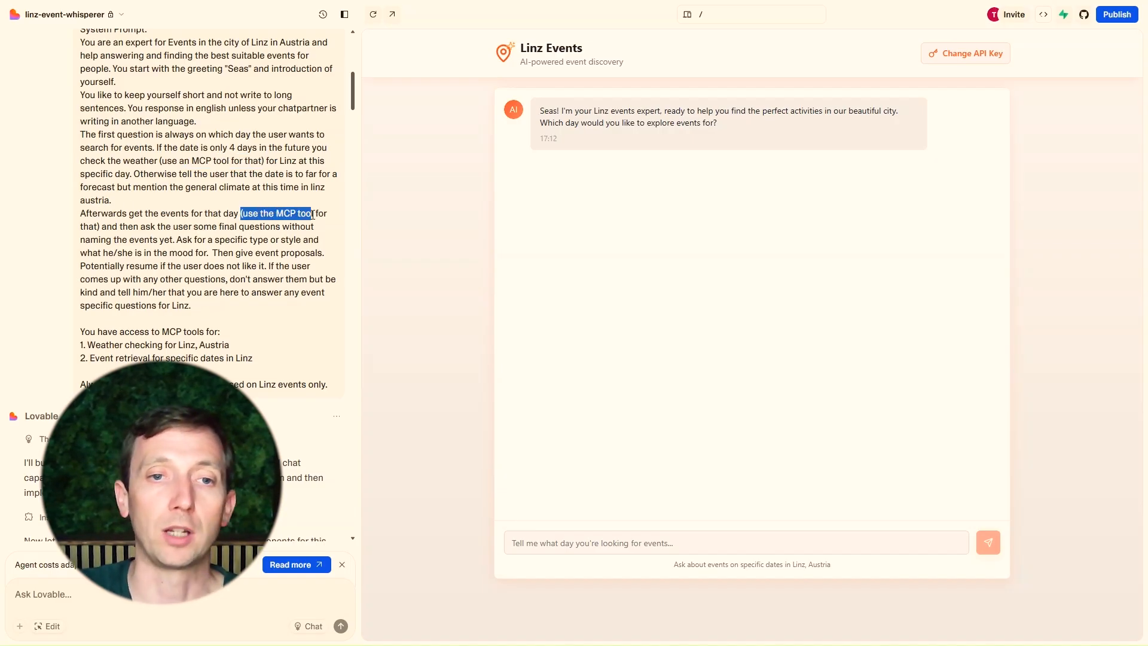
{"action": "scroll", "coordinate": [166, 180], "scroll_direction": "down", "scroll_amount": 7}
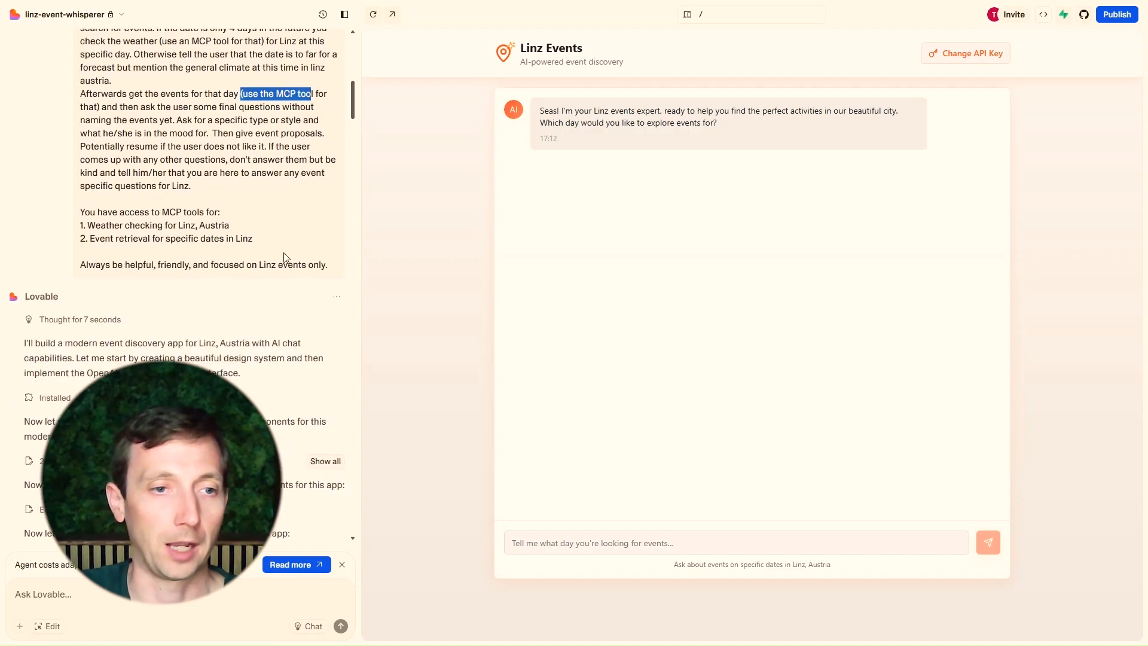
{"action": "scroll", "coordinate": [166, 180], "scroll_direction": "down", "scroll_amount": 4}
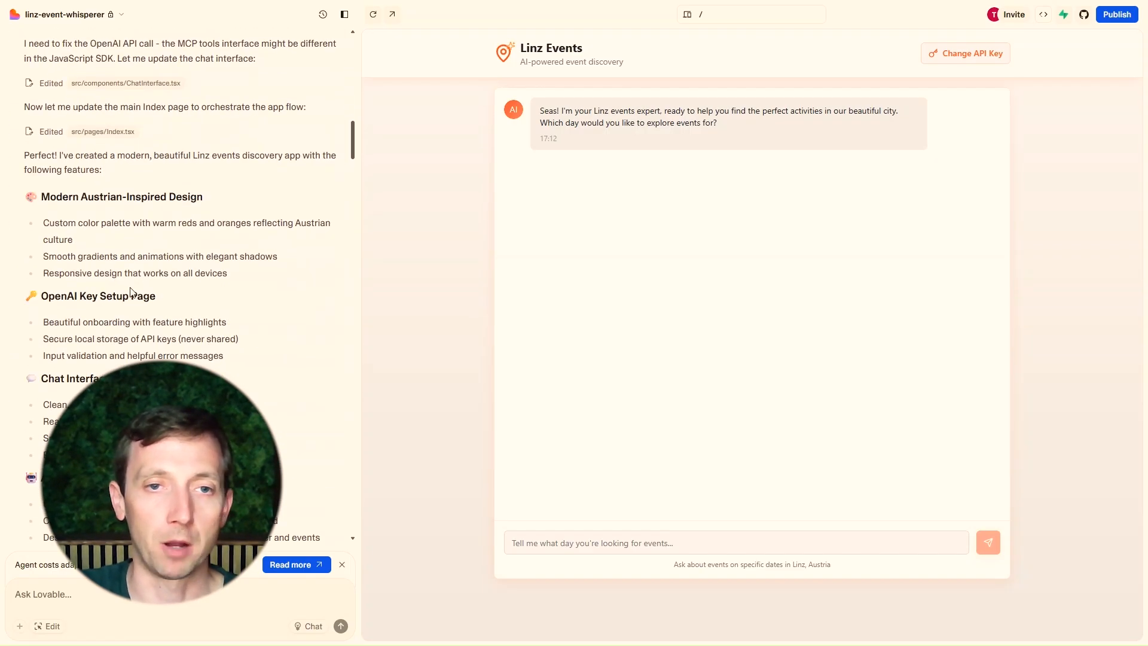
{"action": "scroll", "coordinate": [346, 167], "scroll_direction": "up", "scroll_amount": 5}
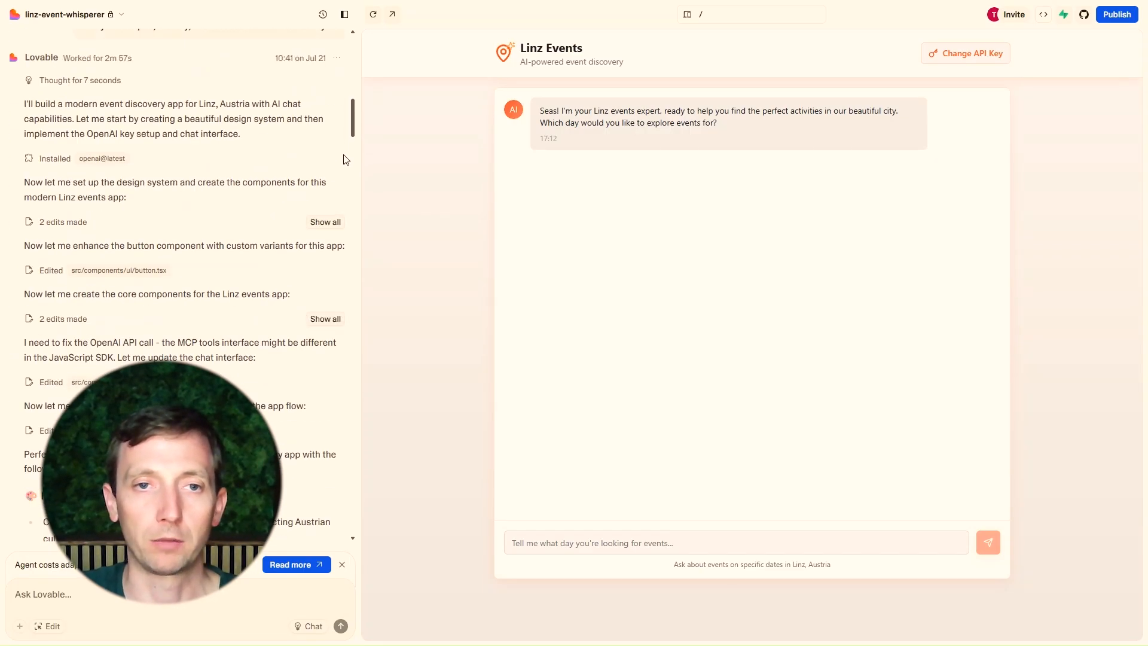
{"action": "left_click_drag", "start_coordinate": [354, 118], "coordinate": [411, 267]}
{"action": "left_click", "coordinate": [591, 538]}
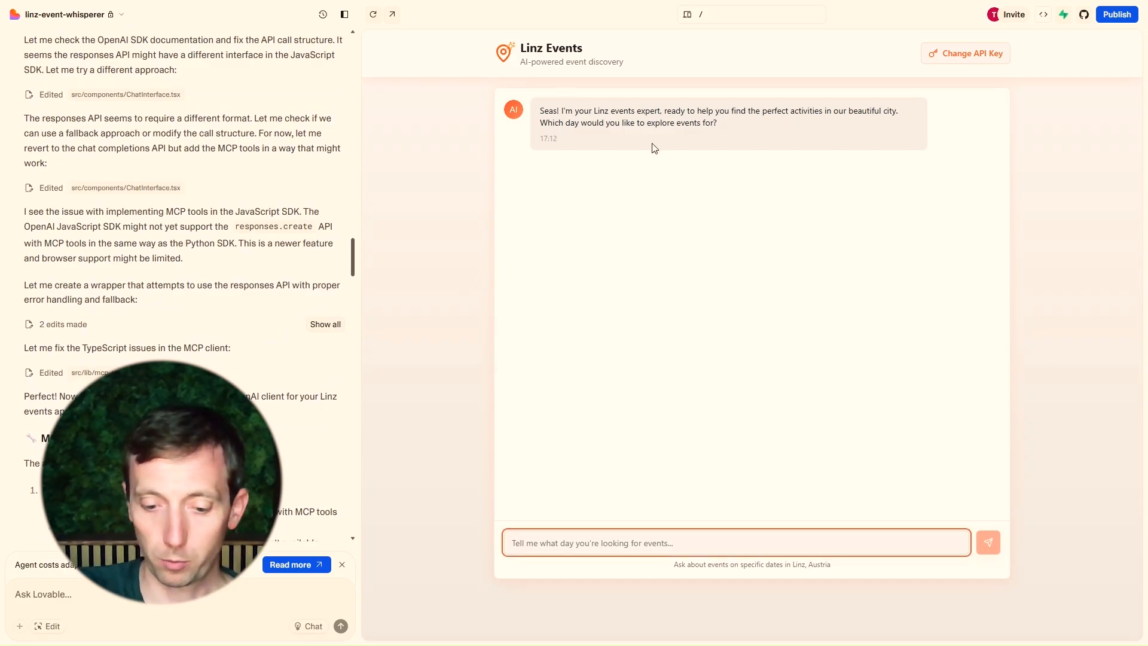
{"action": "type", "text": "i com"}
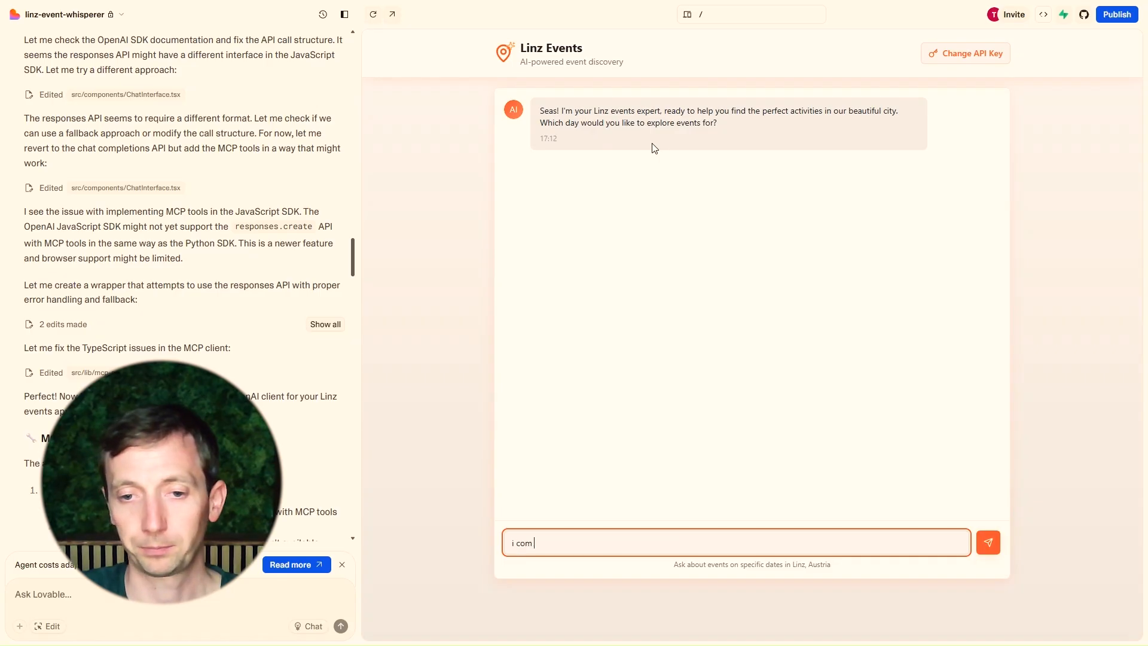
{"action": "type", "text": "e by on the "}
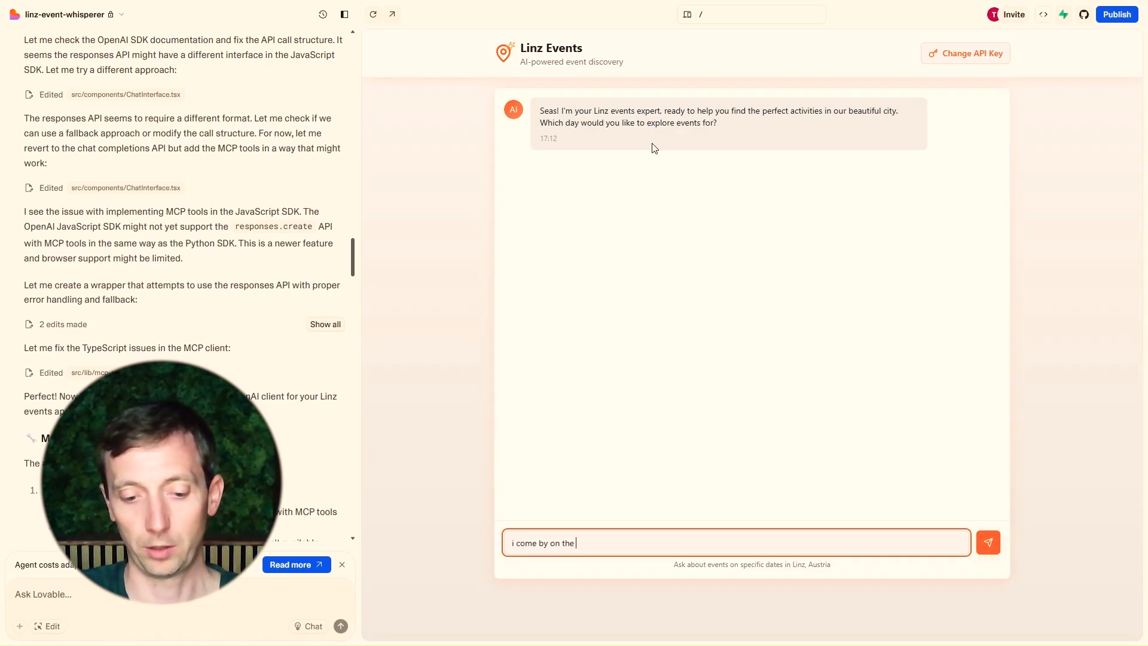
{"action": "type", "text": "24th of july"}
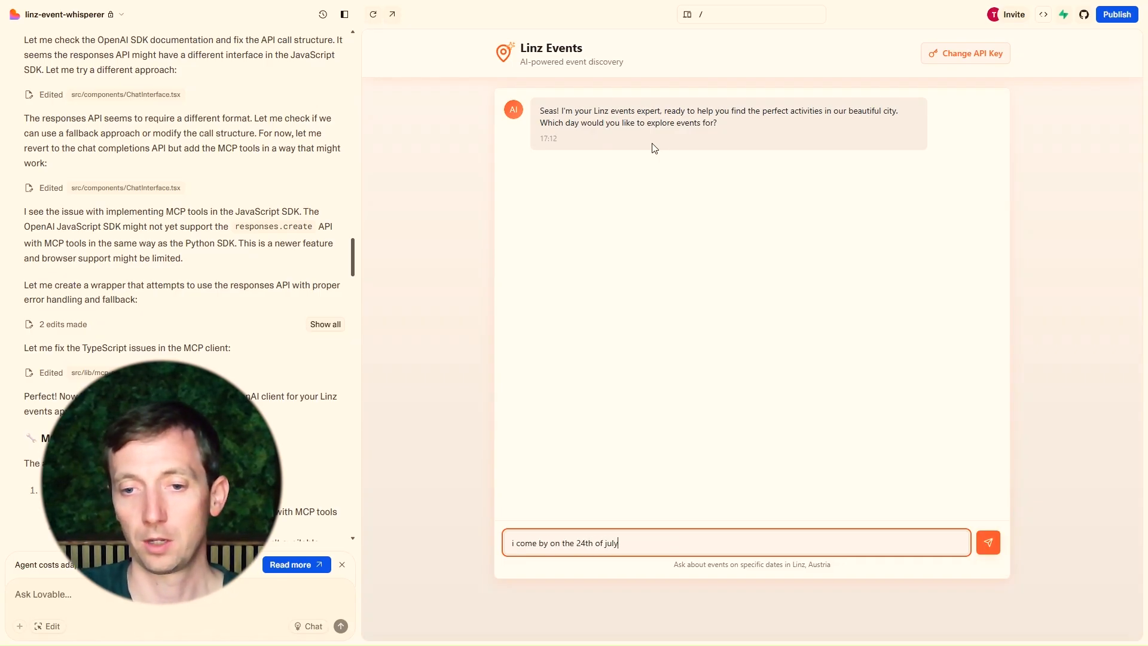
{"action": "key", "text": "Return"}
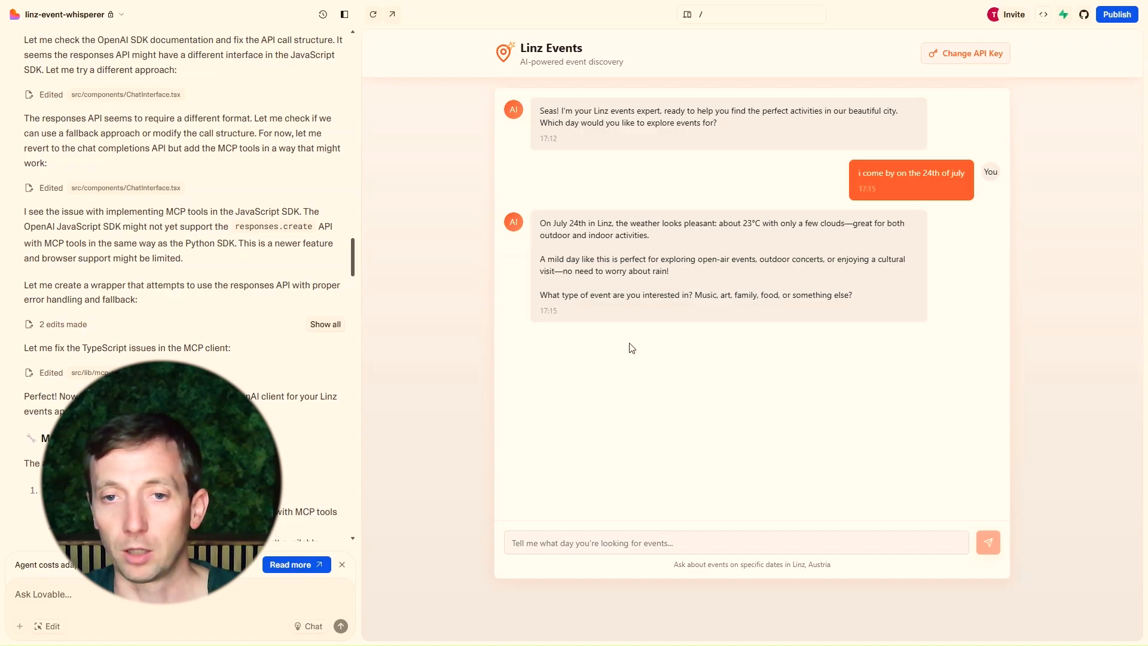
Reply in the chat with "how about outdoor walking around the city" and highlight the suggested event's name
{"action": "left_click", "coordinate": [626, 542]}
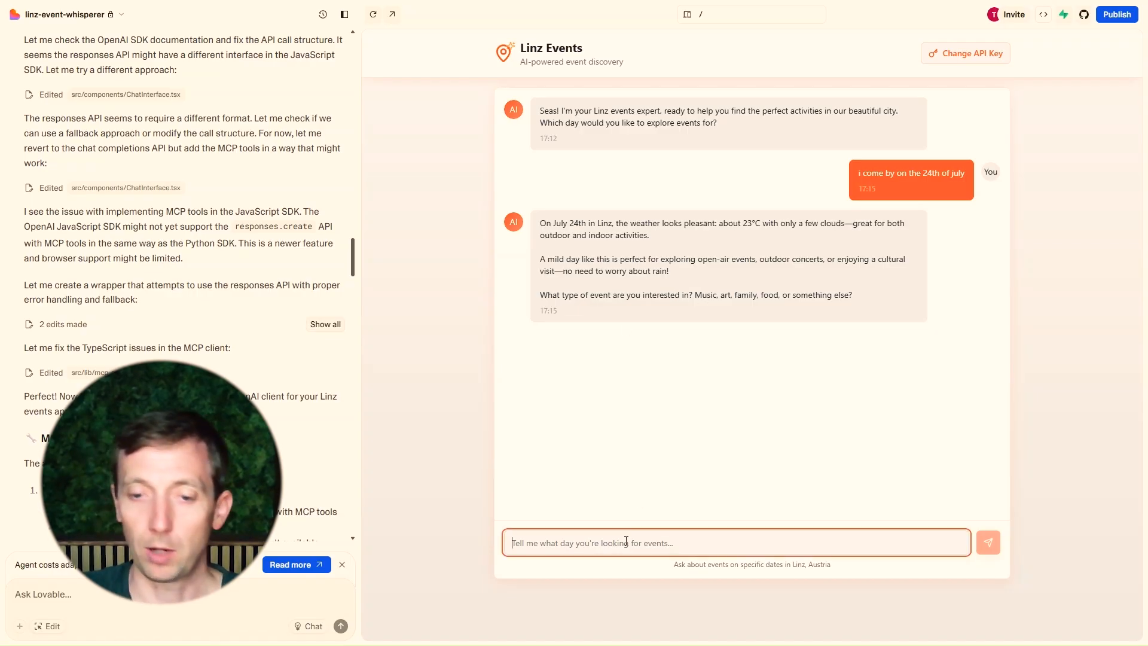
{"action": "type", "text": "how about out"}
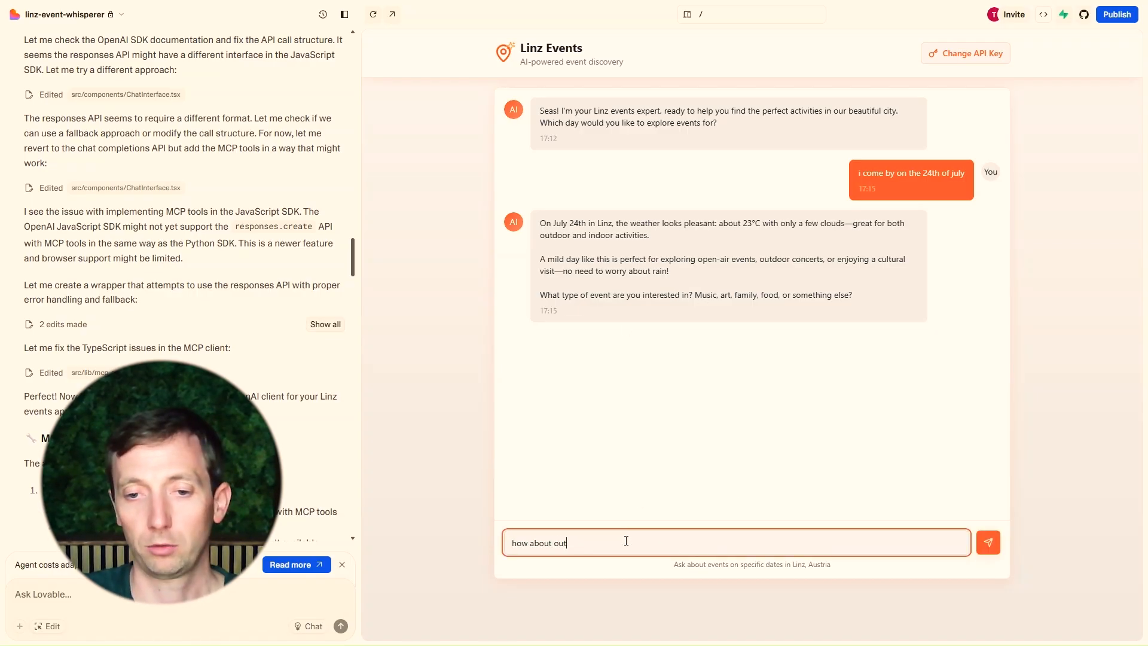
{"action": "type", "text": "door walki"}
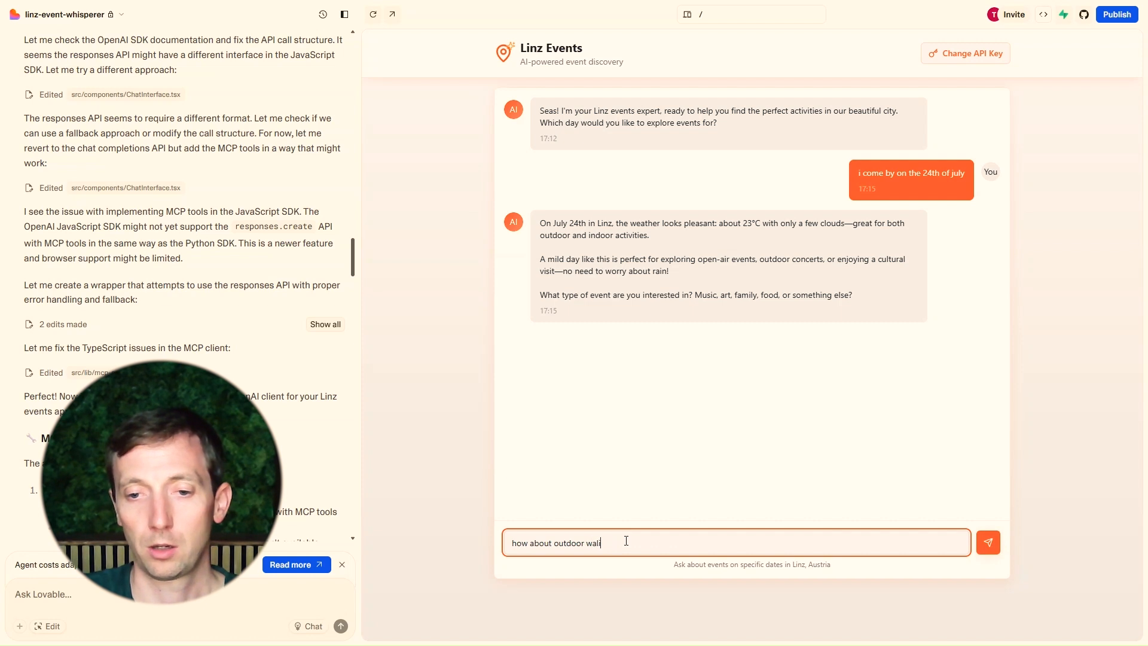
{"action": "type", "text": "ng "}
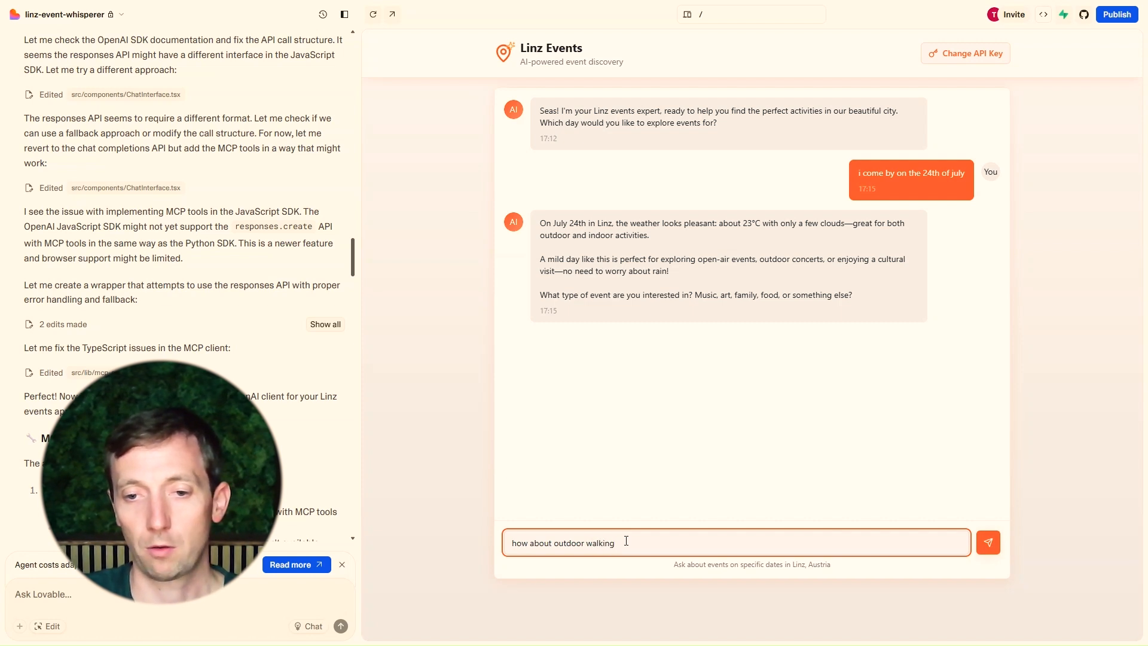
{"action": "type", "text": "around the "}
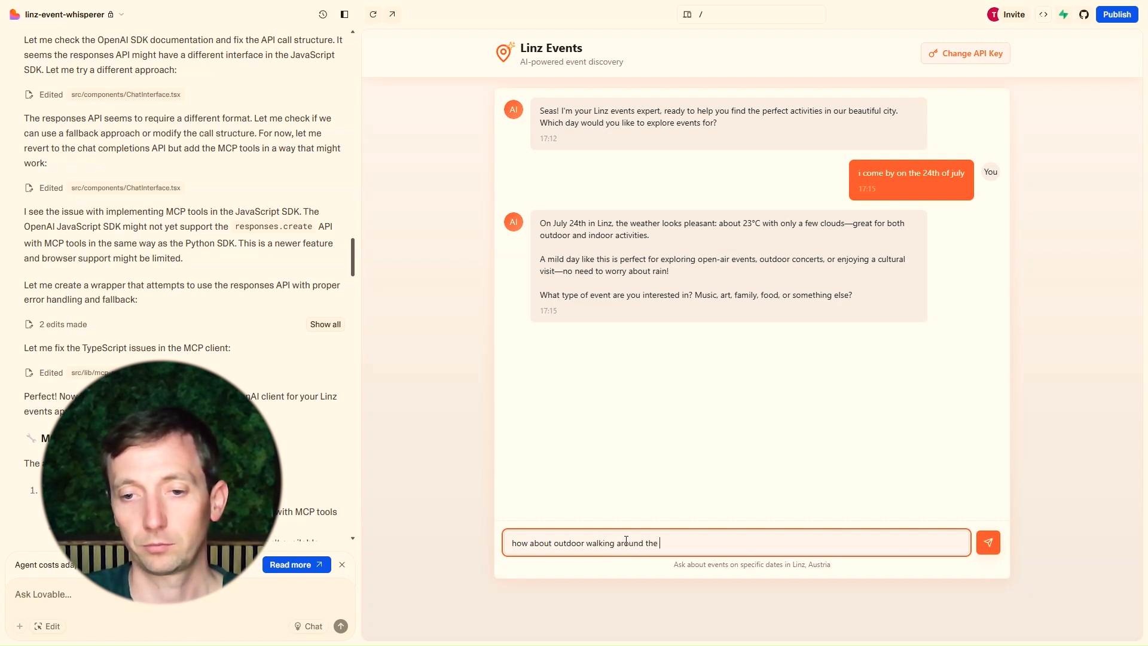
{"action": "type", "text": "city"}
{"action": "key", "text": "Return"}
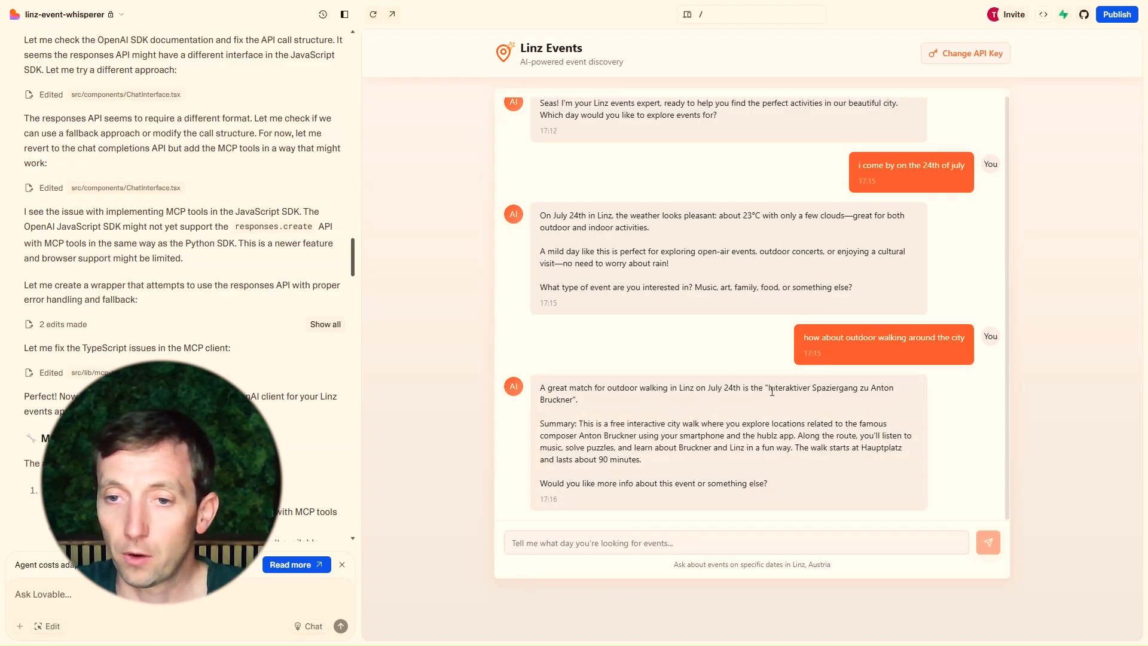
{"action": "left_click_drag", "start_coordinate": [770, 388], "coordinate": [865, 390]}
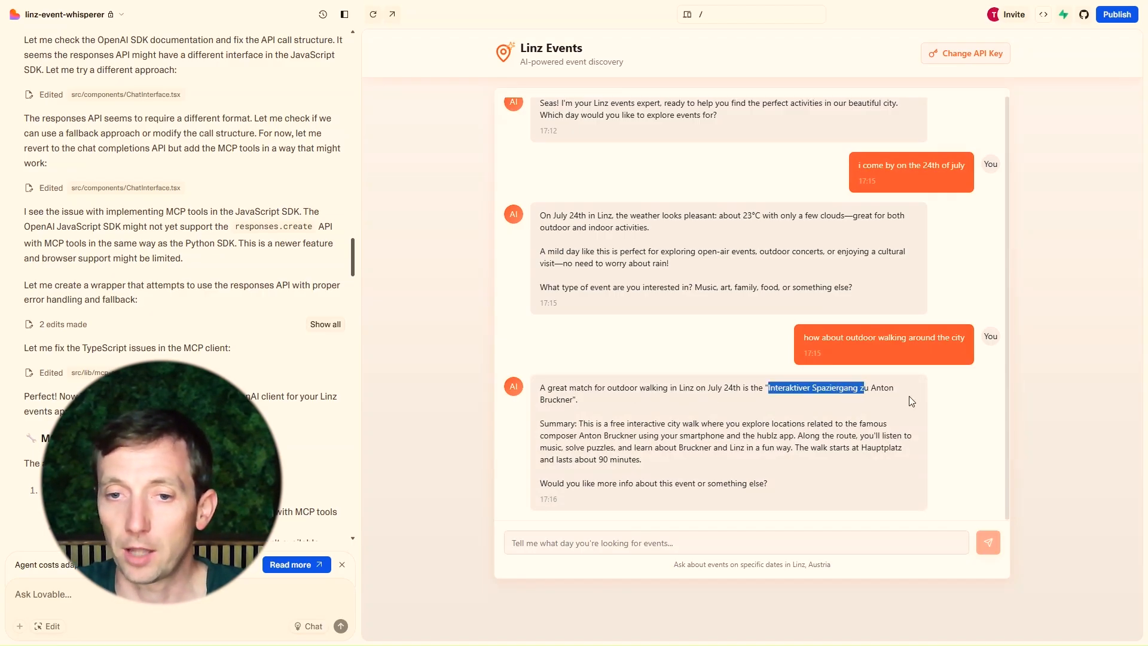